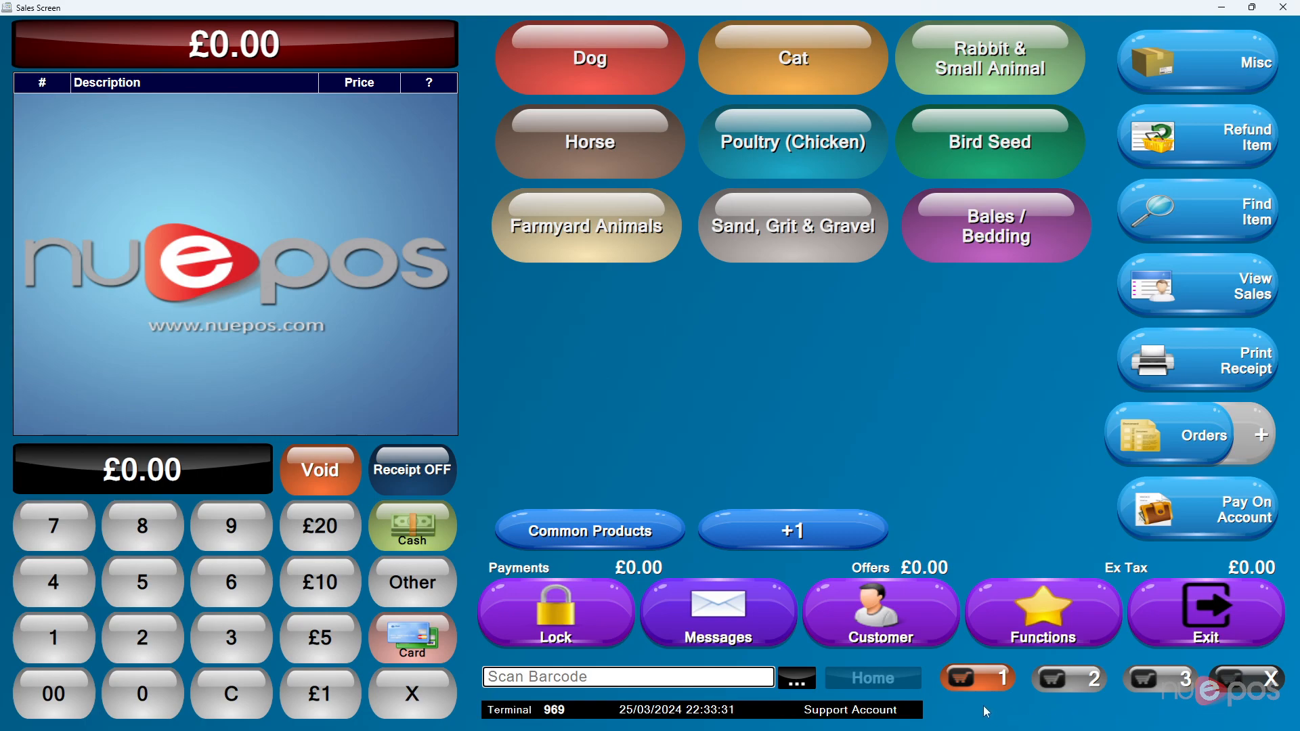
Step: Attach the top customer from a first-name search to the sale
{"action": "left_click", "coordinate": [834, 607]}
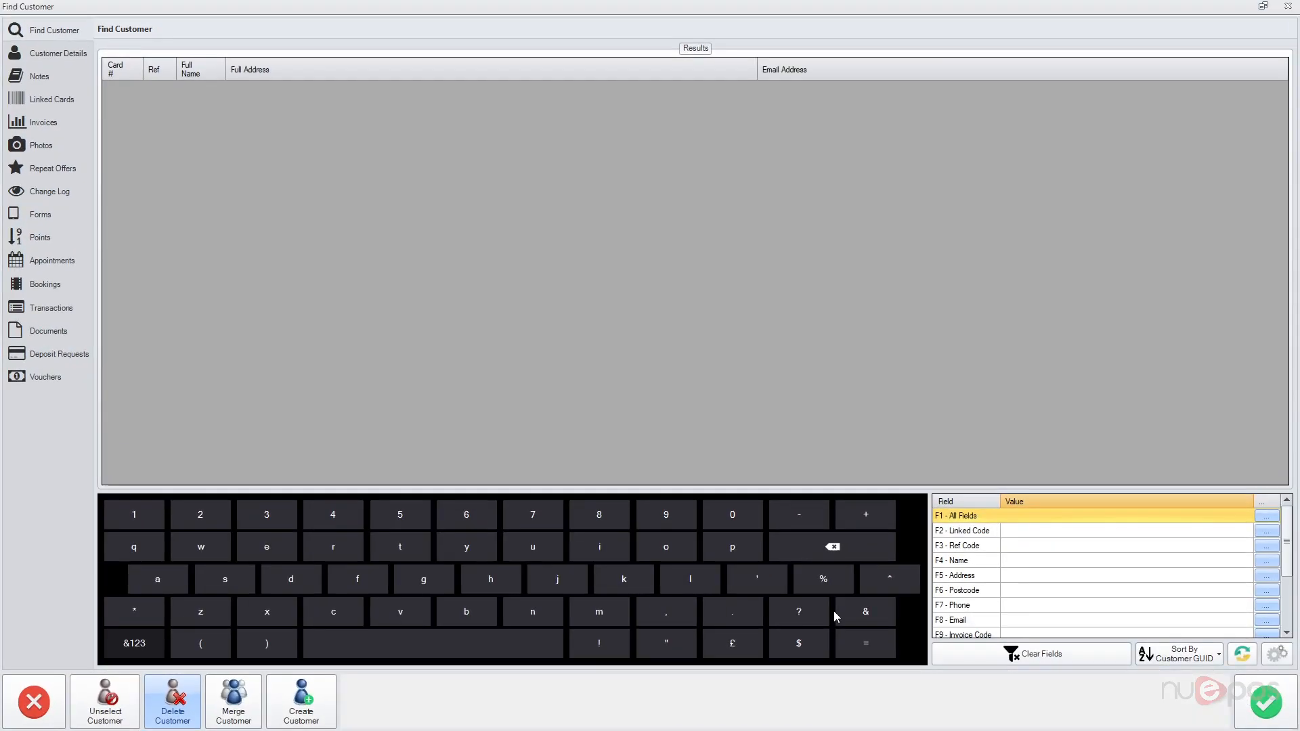
{"action": "left_click", "coordinate": [1034, 564]}
{"action": "left_click", "coordinate": [1033, 564]}
{"action": "type", "text": "robert"}
{"action": "key", "text": "Return"}
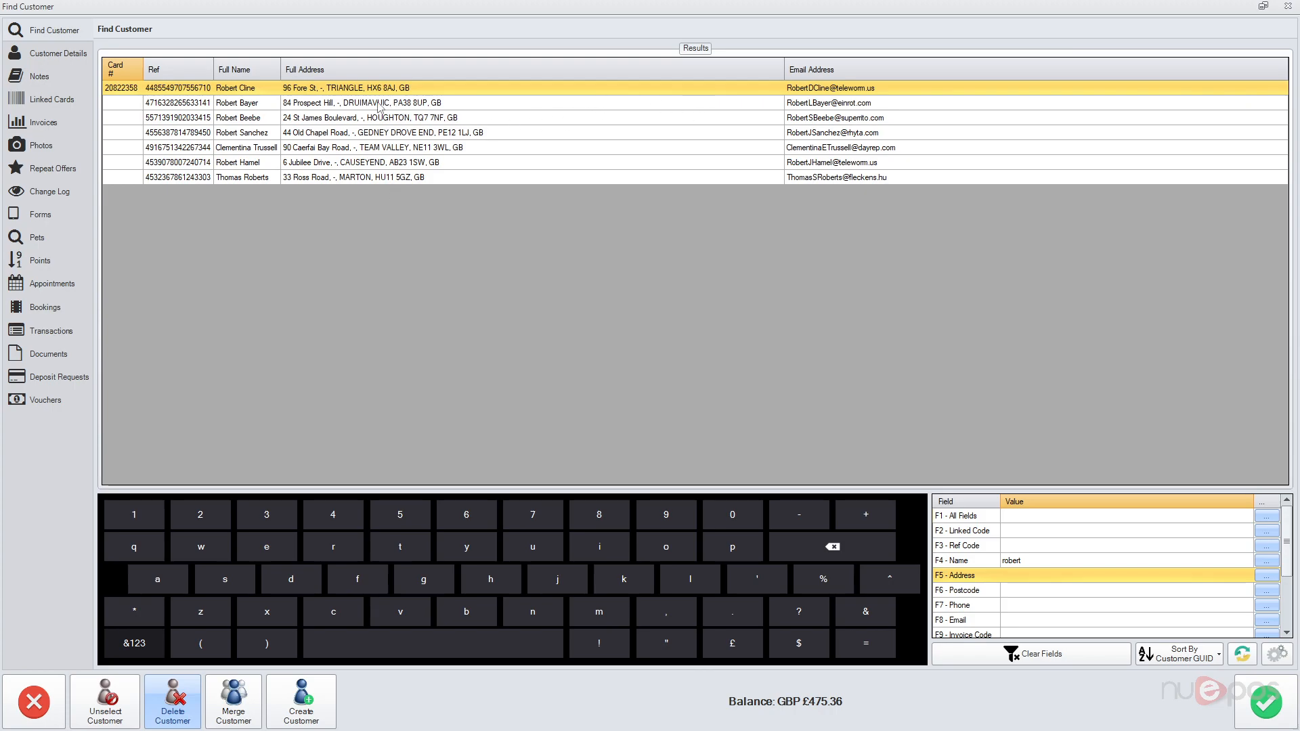
{"action": "left_click", "coordinate": [376, 94]}
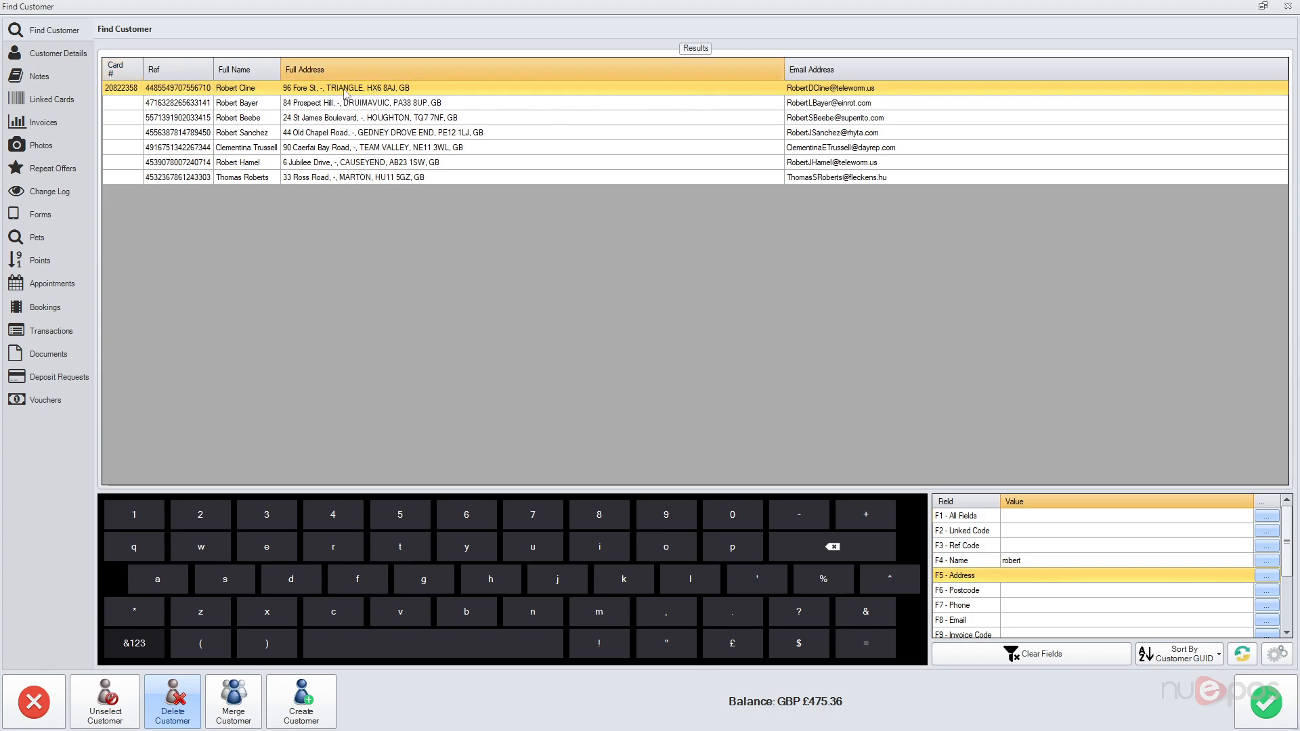
{"action": "left_click", "coordinate": [1265, 702]}
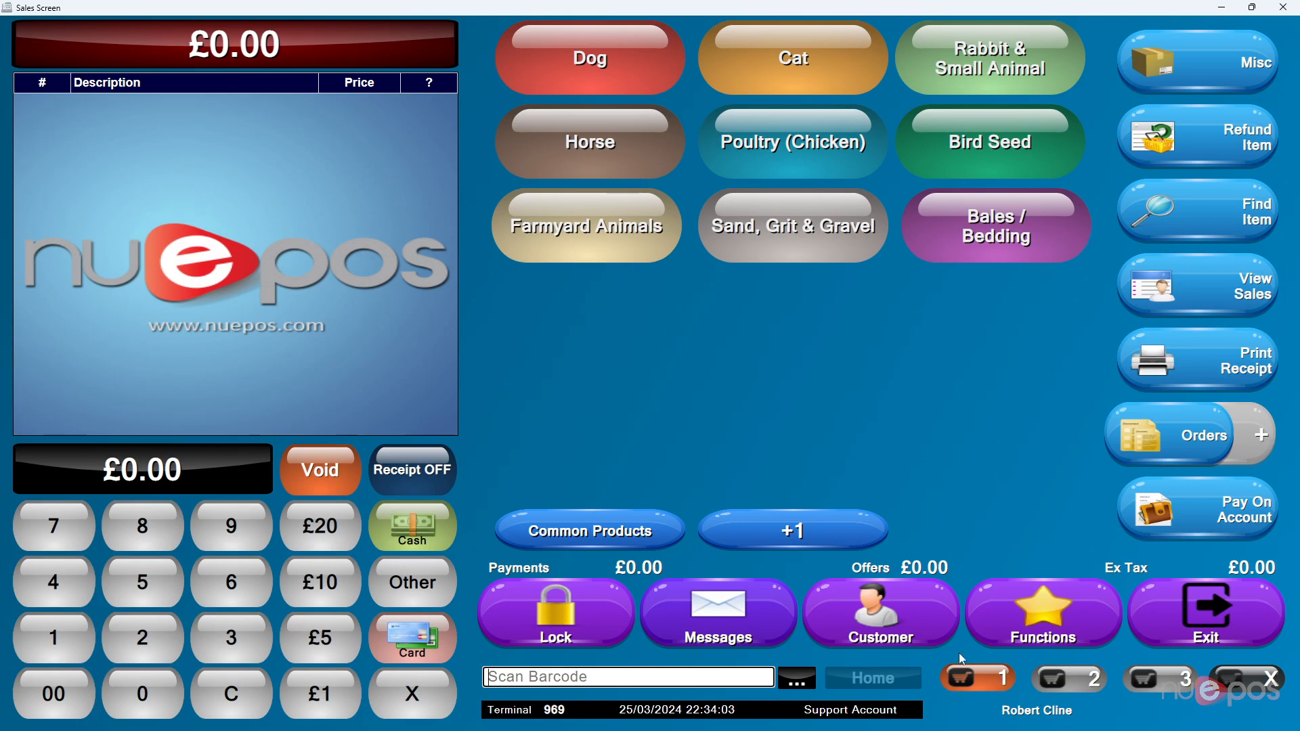
Step: Remove the customer from the sale and list all customers in a new search
{"action": "left_click", "coordinate": [849, 610]}
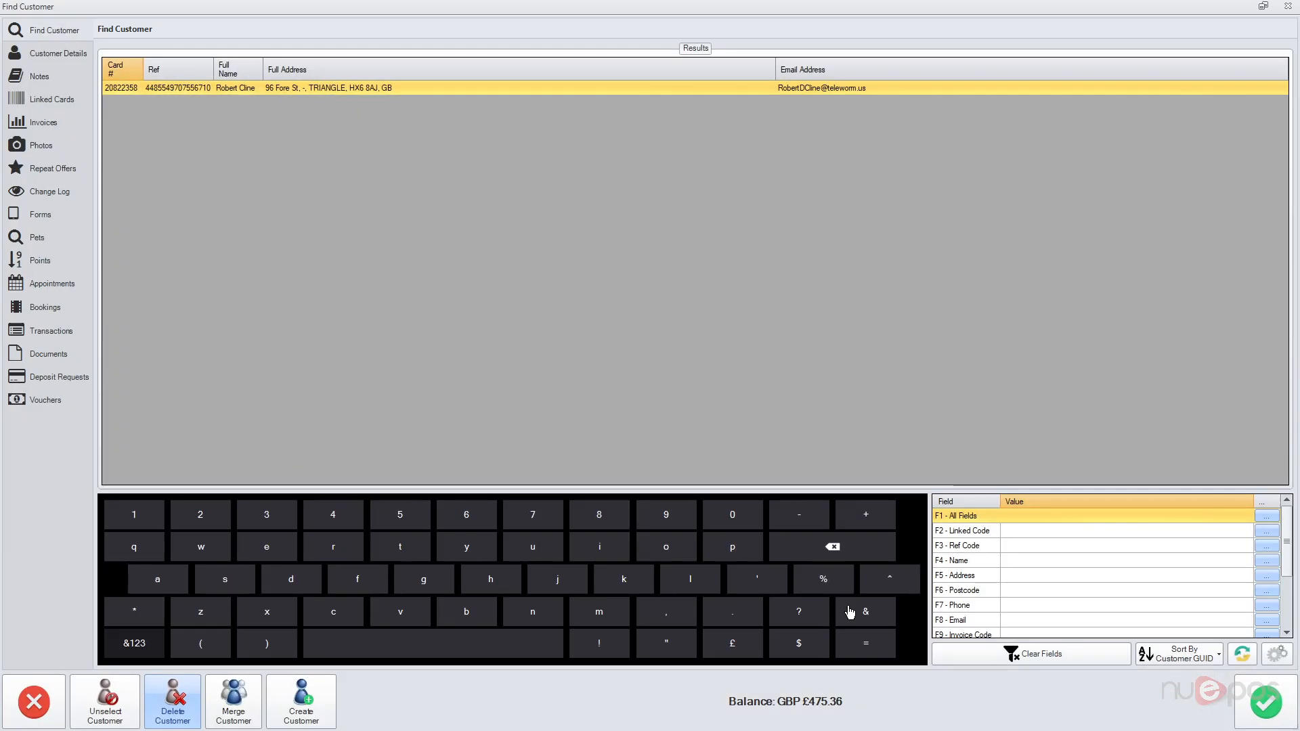
{"action": "left_click", "coordinate": [122, 719]}
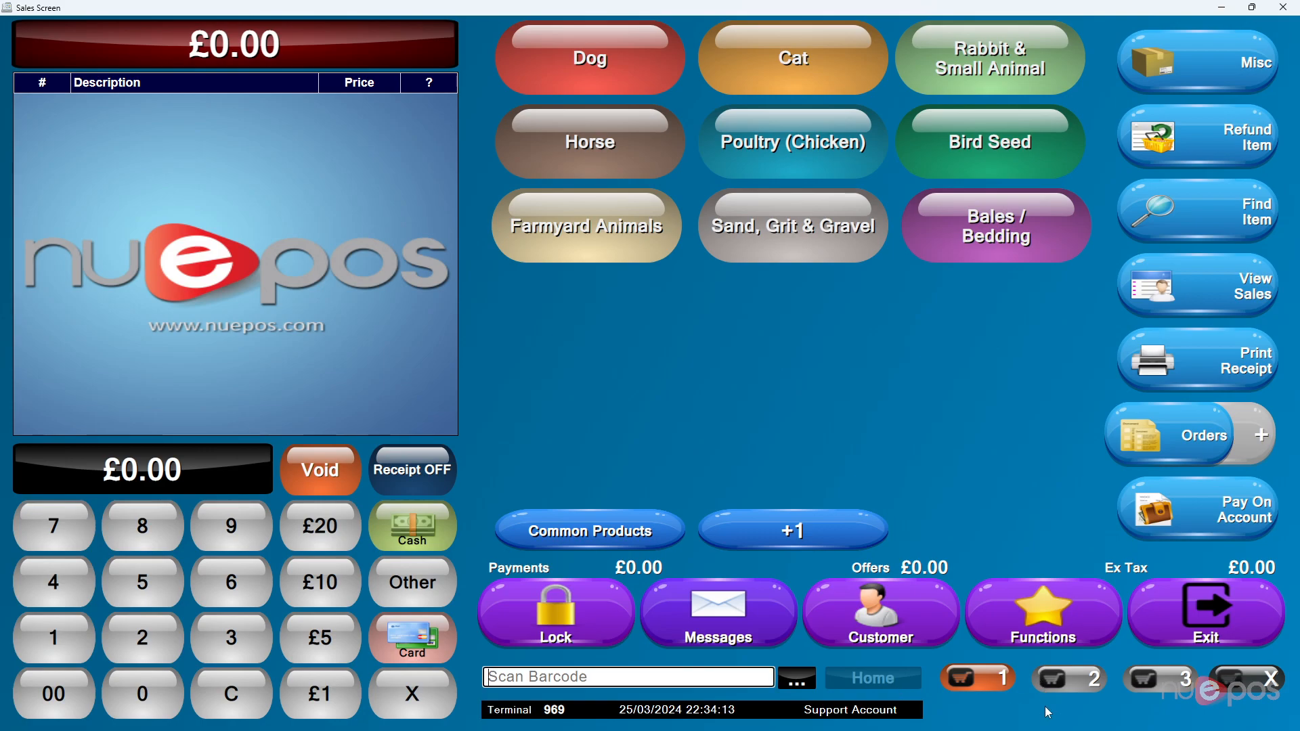
{"action": "left_click", "coordinate": [939, 643]}
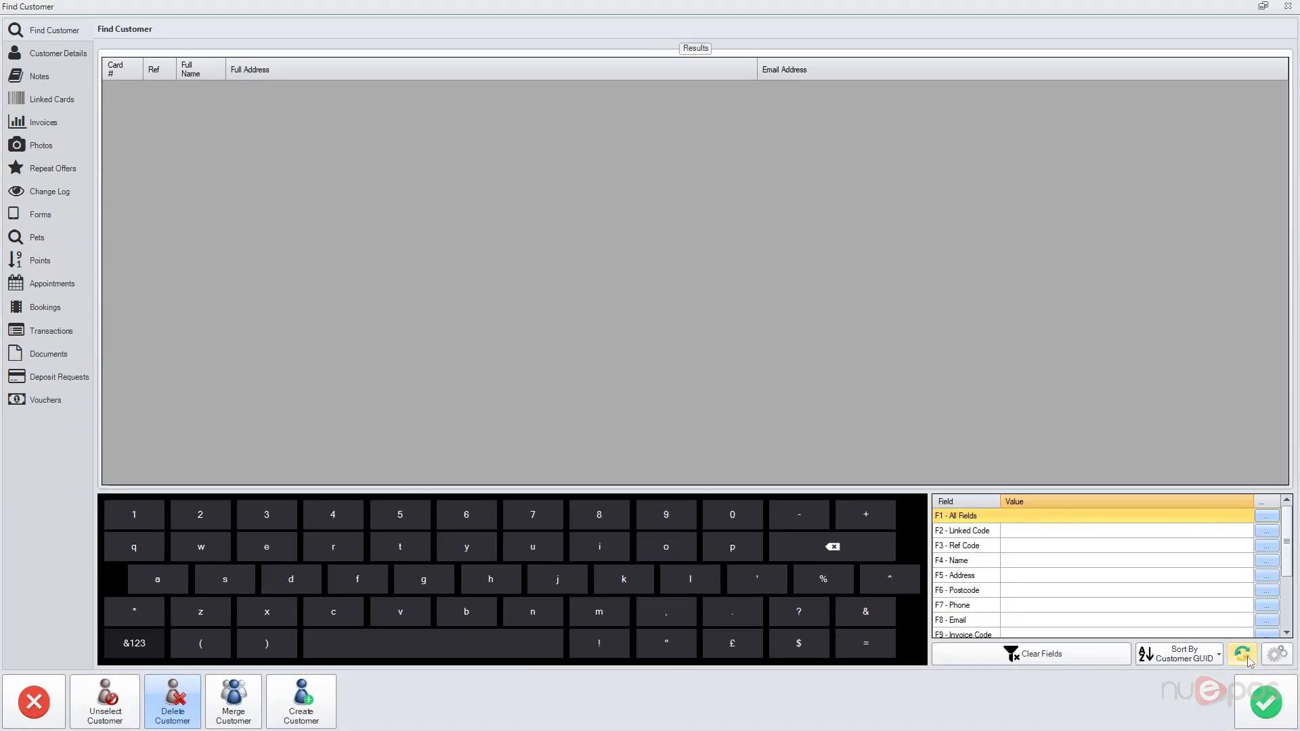
{"action": "left_click", "coordinate": [1248, 658]}
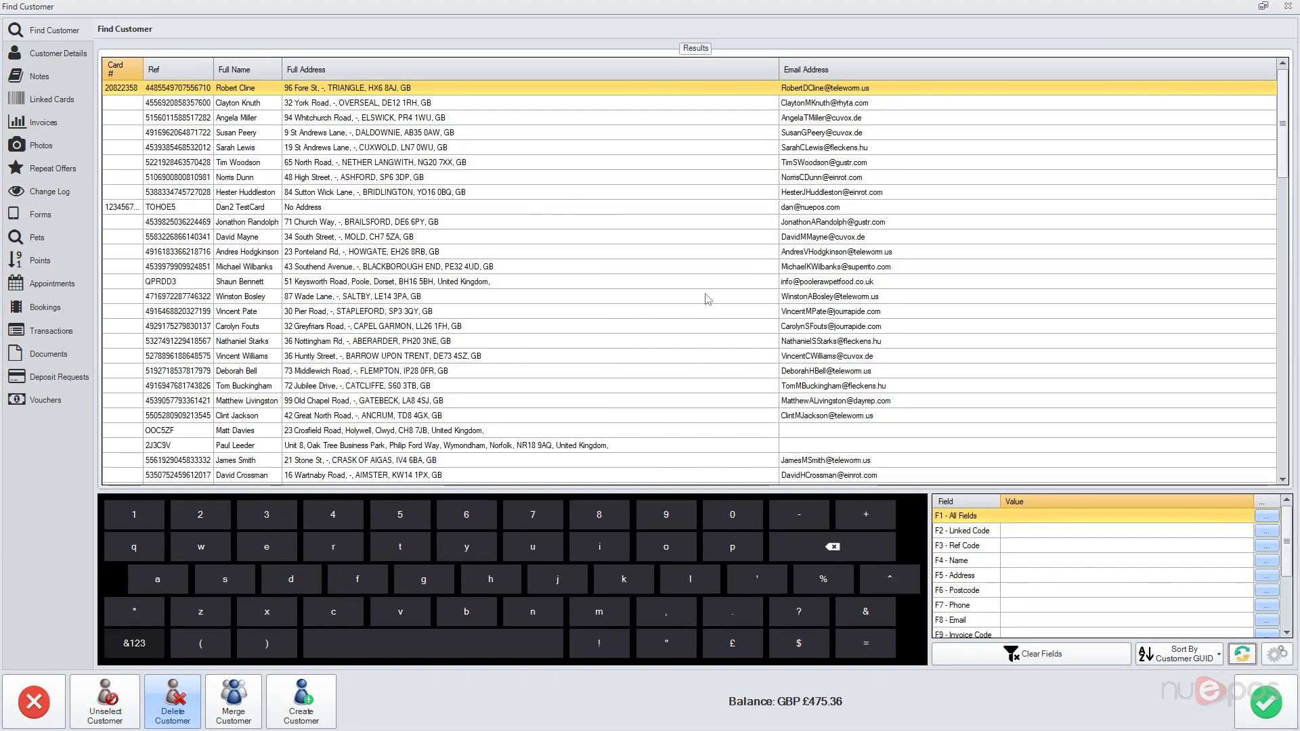
Step: Browse the customer list and return to the first customer
{"action": "left_click", "coordinate": [320, 106]}
{"action": "left_click", "coordinate": [325, 92]}
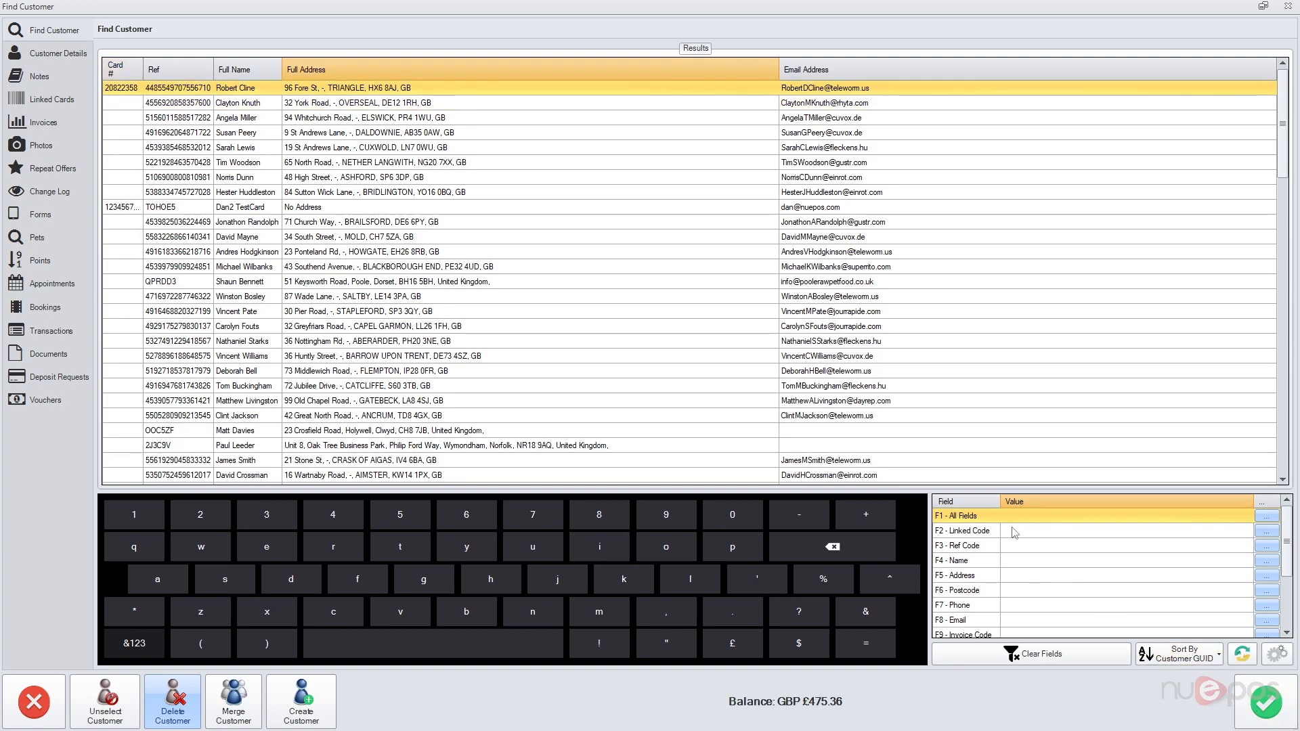
{"action": "scroll", "coordinate": [1016, 545], "scroll_direction": "down", "scroll_amount": 3}
{"action": "scroll", "coordinate": [1007, 542], "scroll_direction": "up", "scroll_amount": 3}
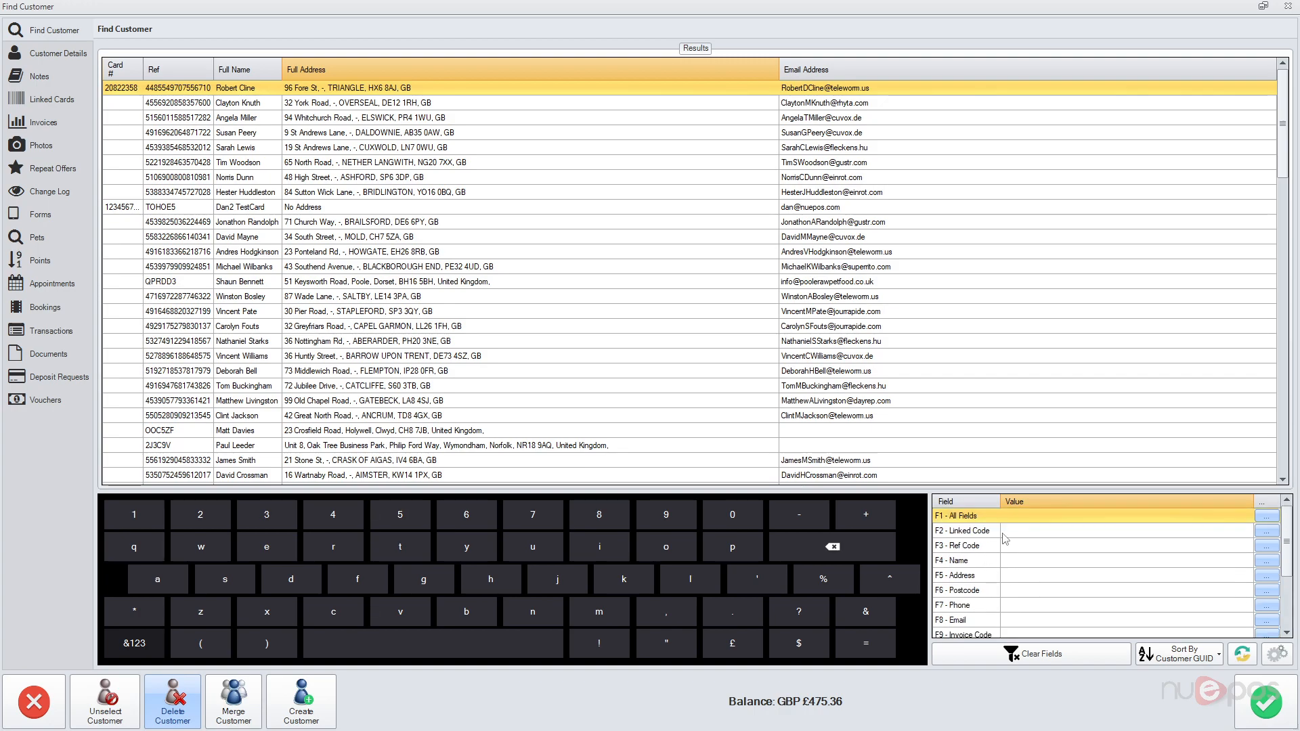
Step: Filter customers by surname and first name, then select the single match
{"action": "left_click", "coordinate": [1019, 568]}
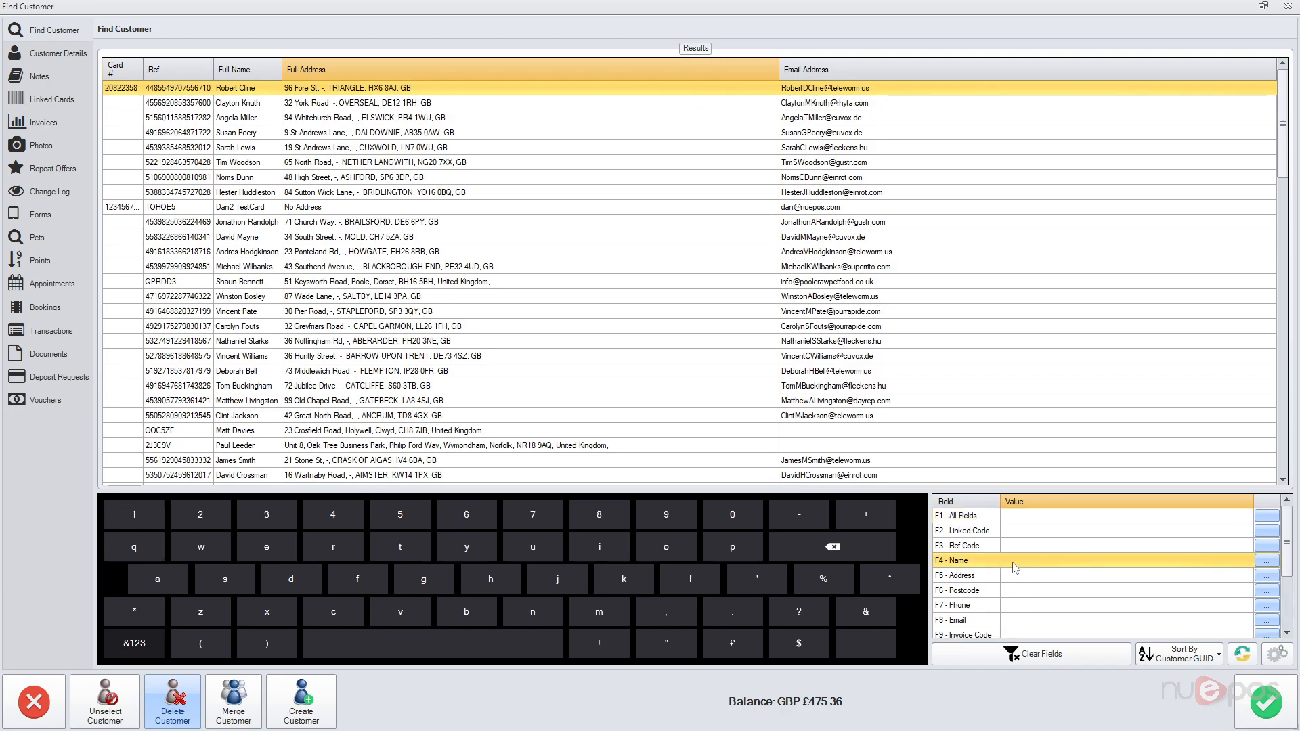
{"action": "left_click", "coordinate": [1015, 567]}
{"action": "type", "text": "clin"}
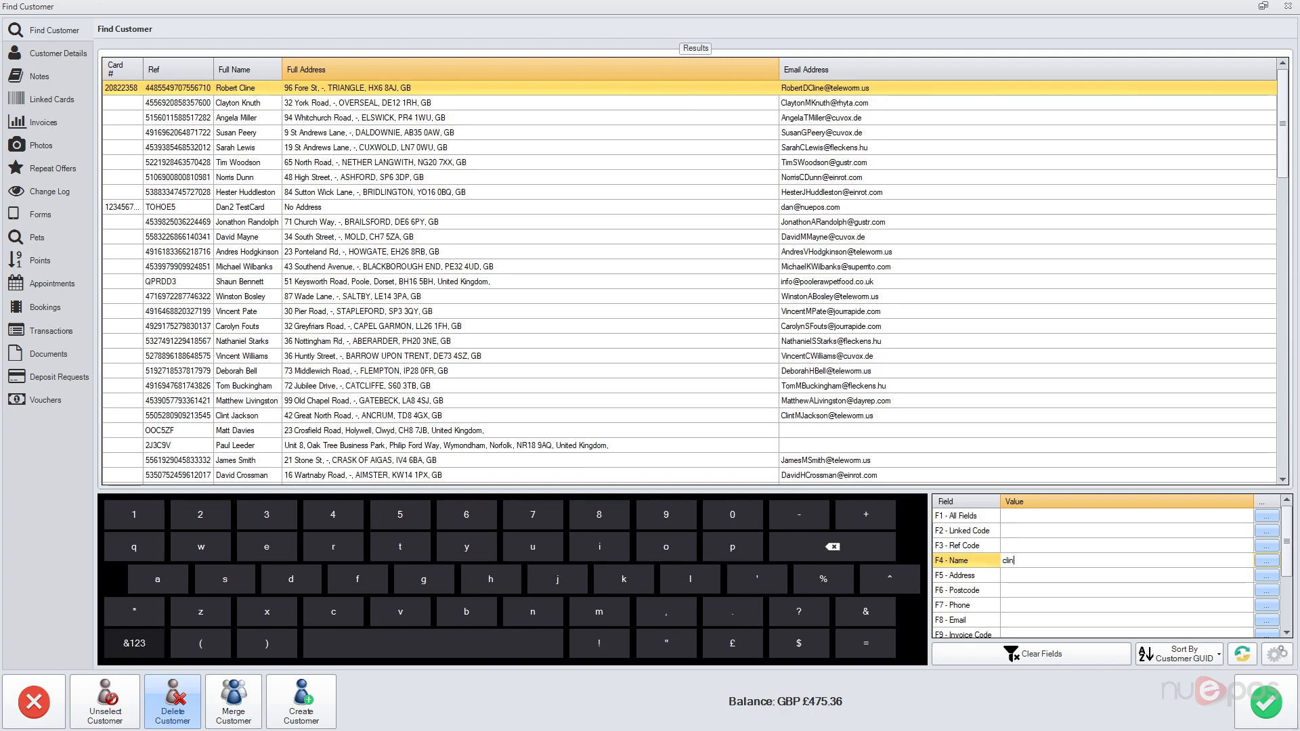
{"action": "type", "text": "e"}
{"action": "key", "text": "Return"}
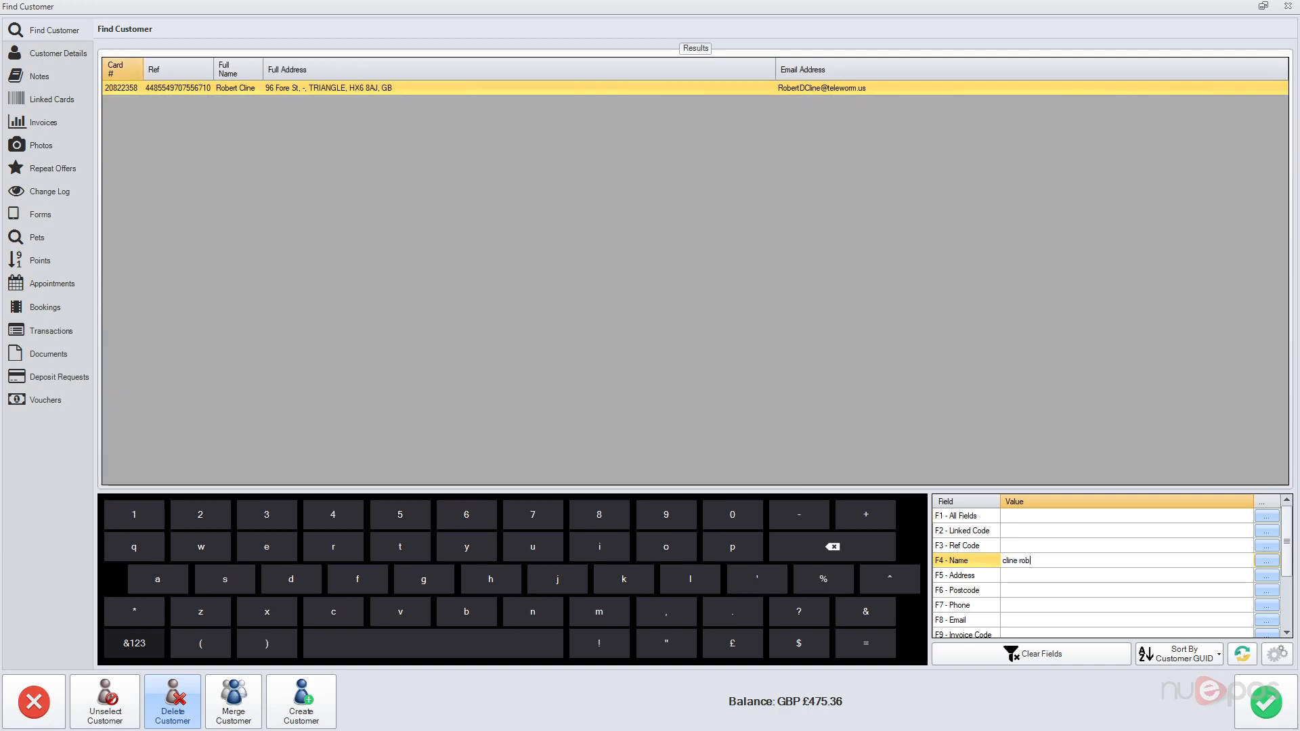
{"action": "key", "text": "Return"}
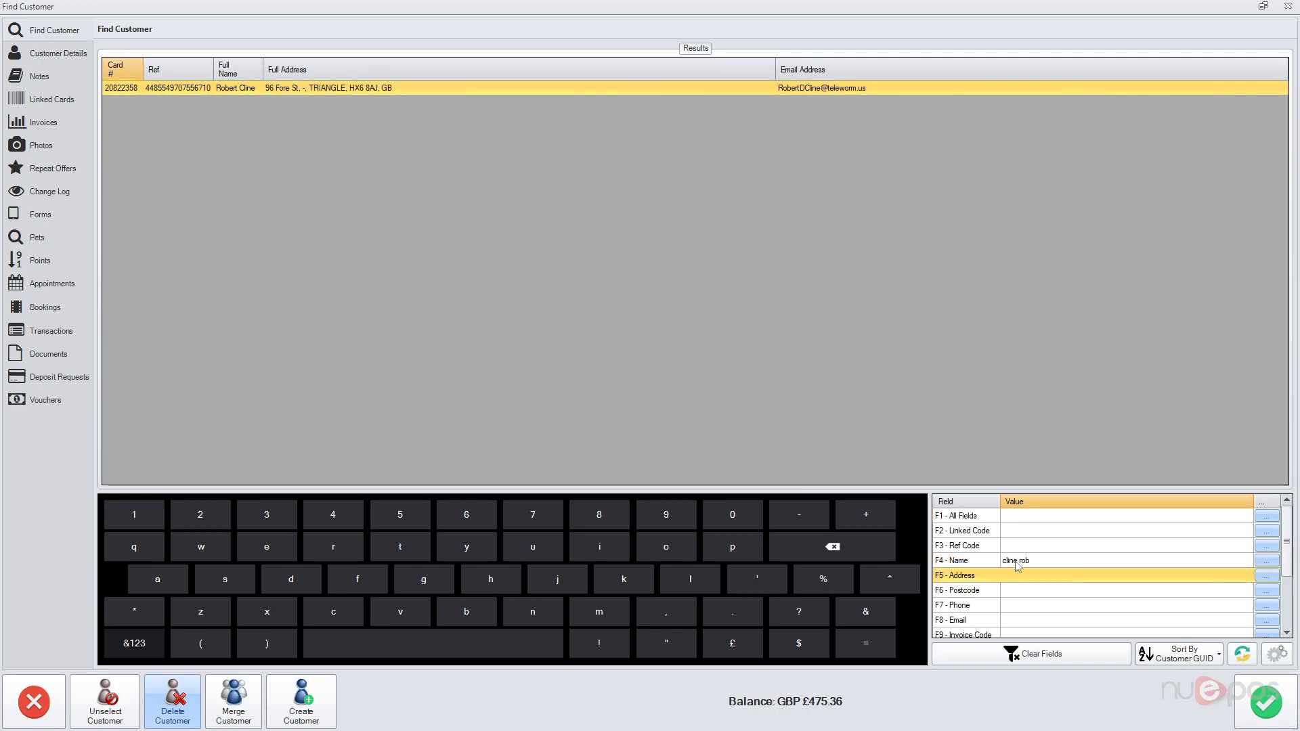
{"action": "left_click", "coordinate": [238, 98]}
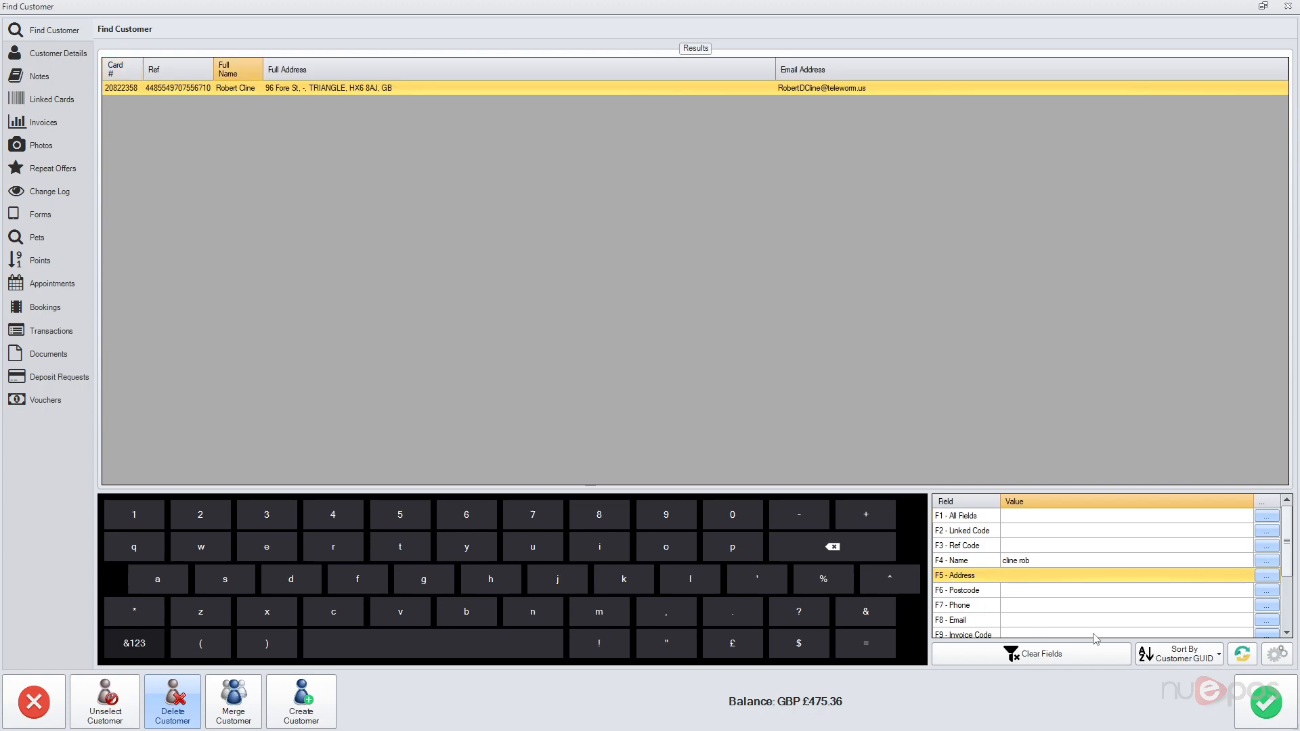
Step: Open the customer's details and review the Email Addresses, Other and Extended Fields tabs
{"action": "left_click", "coordinate": [50, 56]}
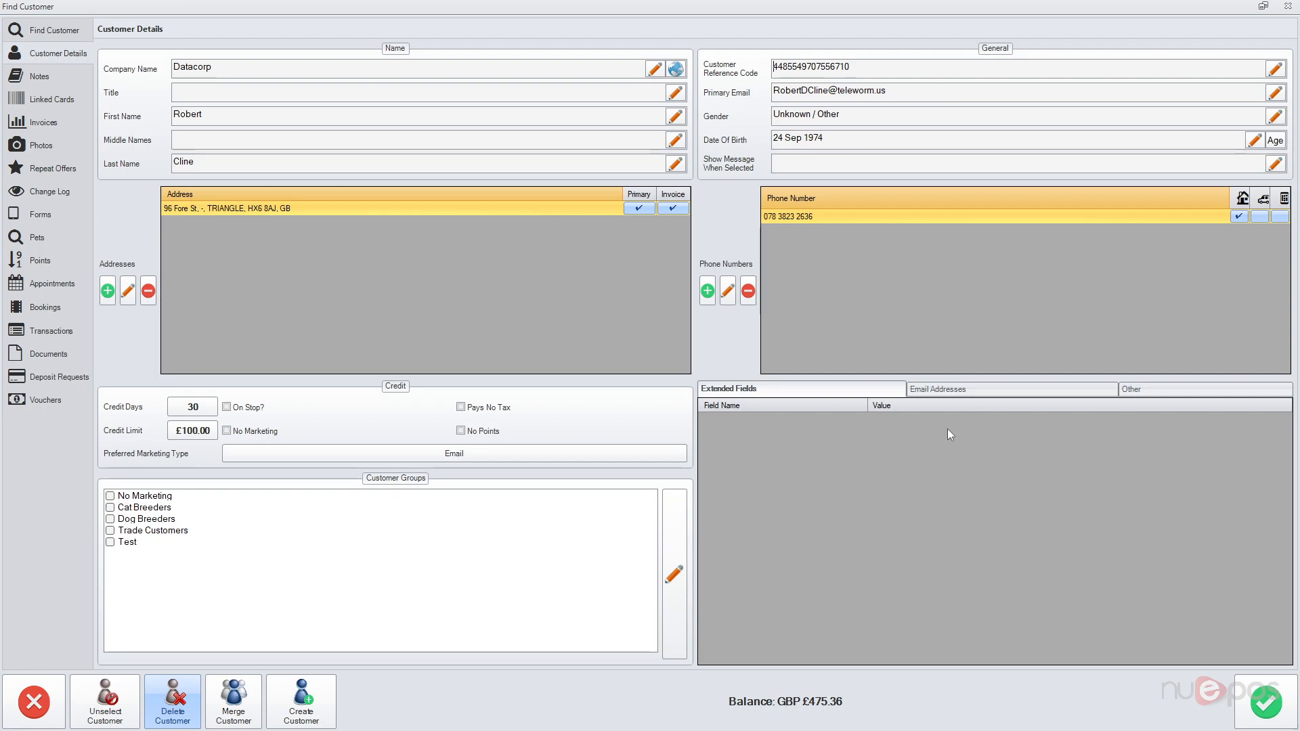
{"action": "left_click", "coordinate": [960, 392]}
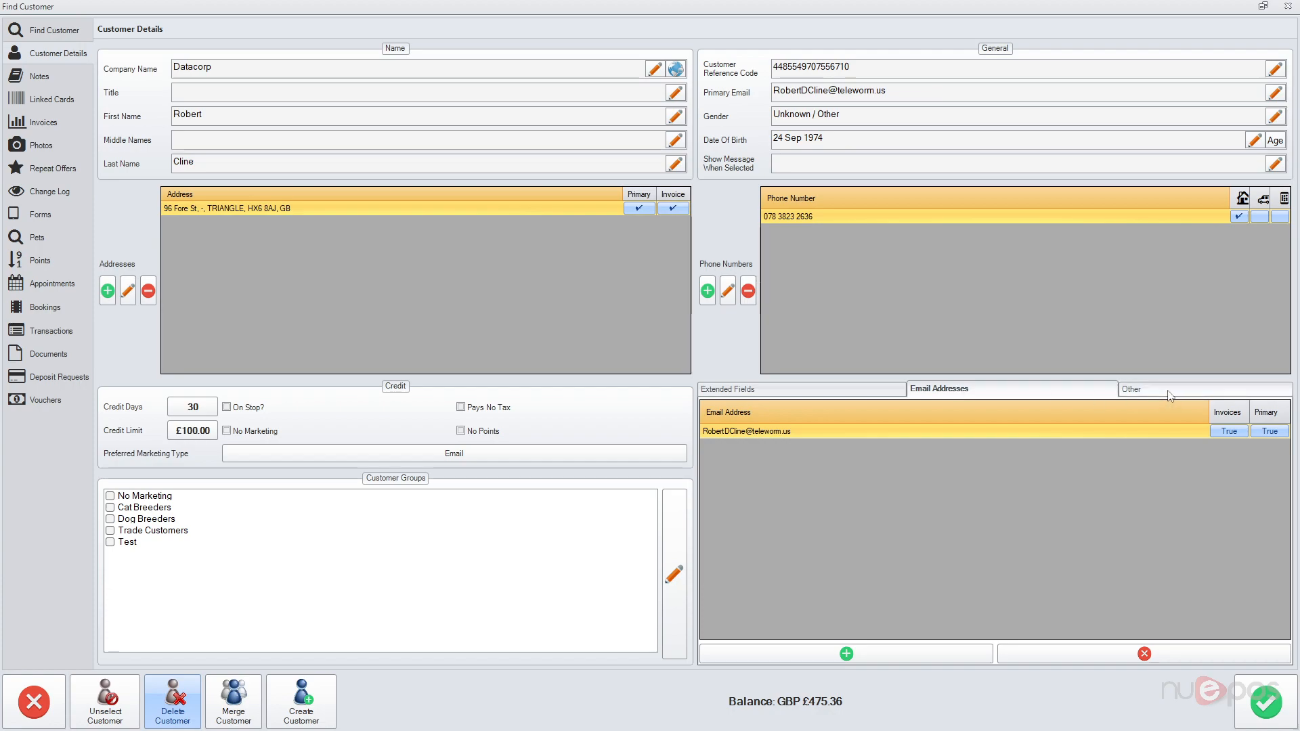
{"action": "left_click", "coordinate": [1169, 393]}
{"action": "left_click", "coordinate": [778, 390]}
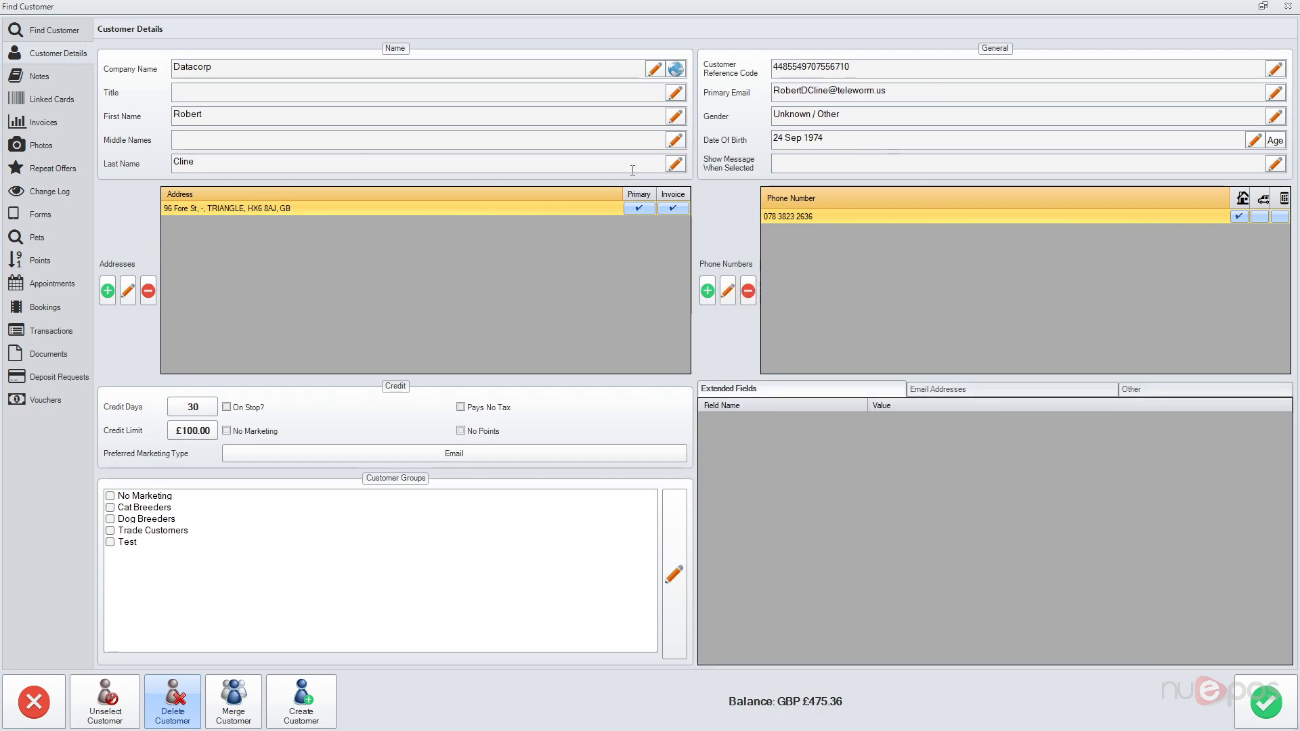
{"action": "left_click", "coordinate": [682, 70]}
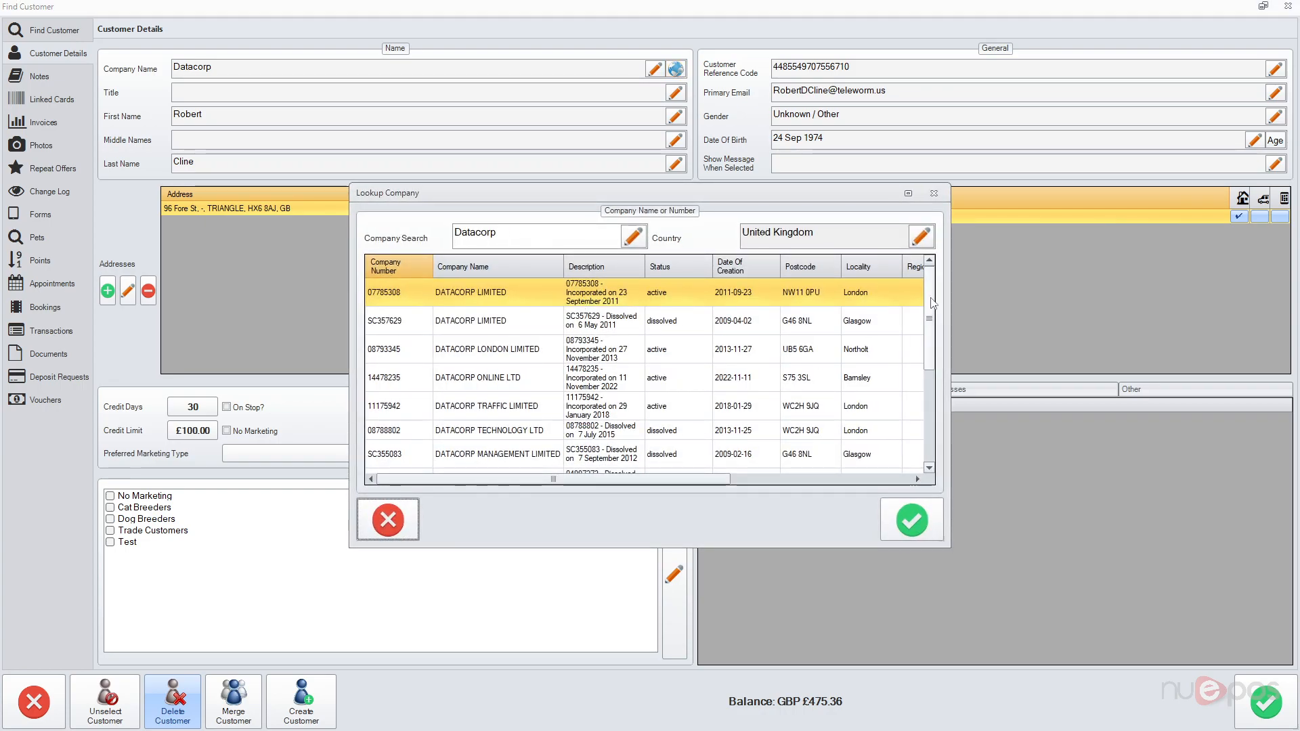
{"action": "scroll", "coordinate": [935, 379], "scroll_direction": "down", "scroll_amount": 5}
{"action": "scroll", "coordinate": [457, 285], "scroll_direction": "up", "scroll_amount": 5}
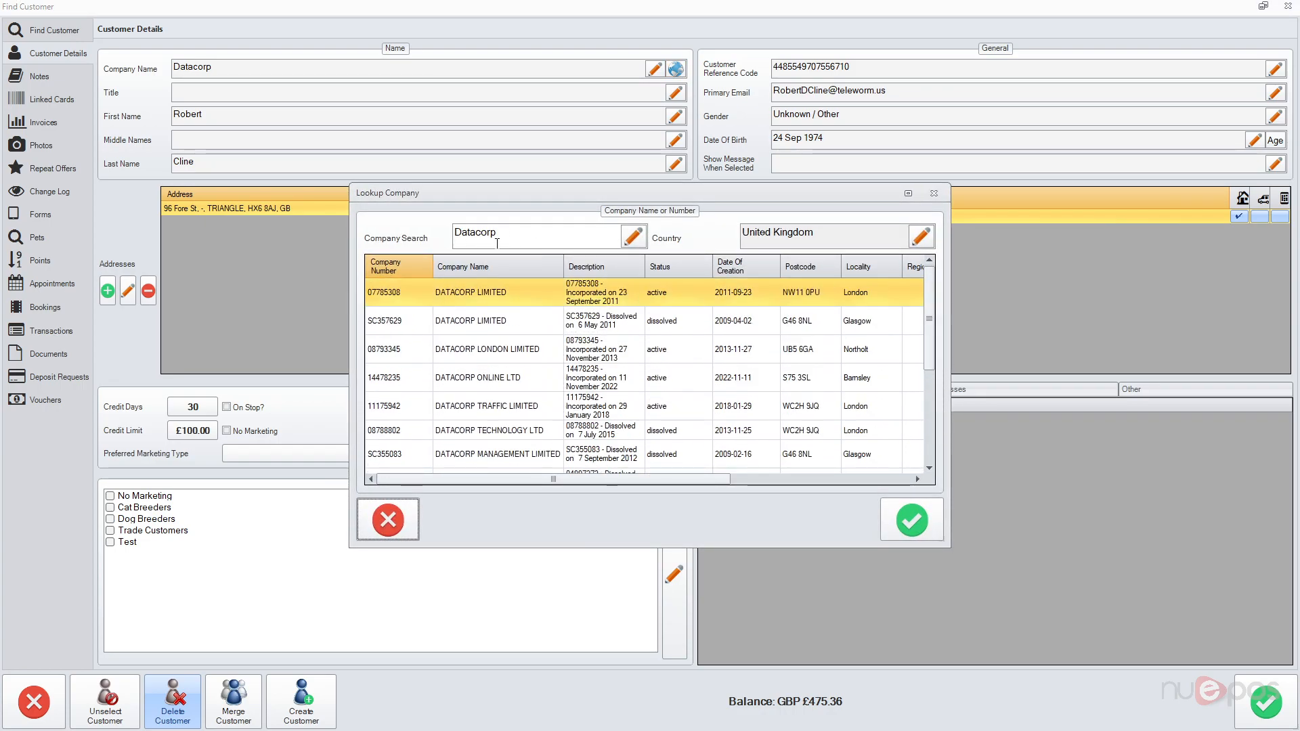
{"action": "double_click", "coordinate": [478, 233]}
{"action": "type", "text": "NuEPOS"}
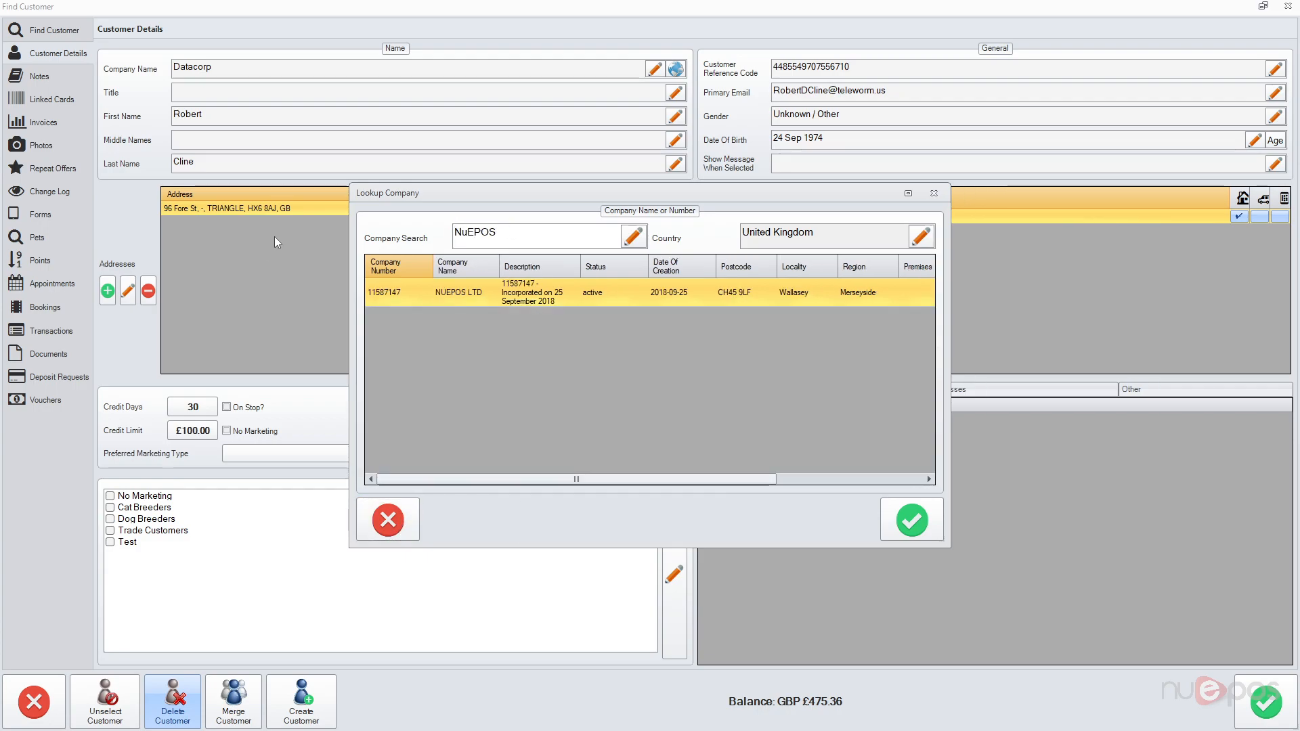
{"action": "scroll", "coordinate": [644, 297], "scroll_direction": "right", "scroll_amount": 3}
{"action": "scroll", "coordinate": [653, 297], "scroll_direction": "left", "scroll_amount": 3}
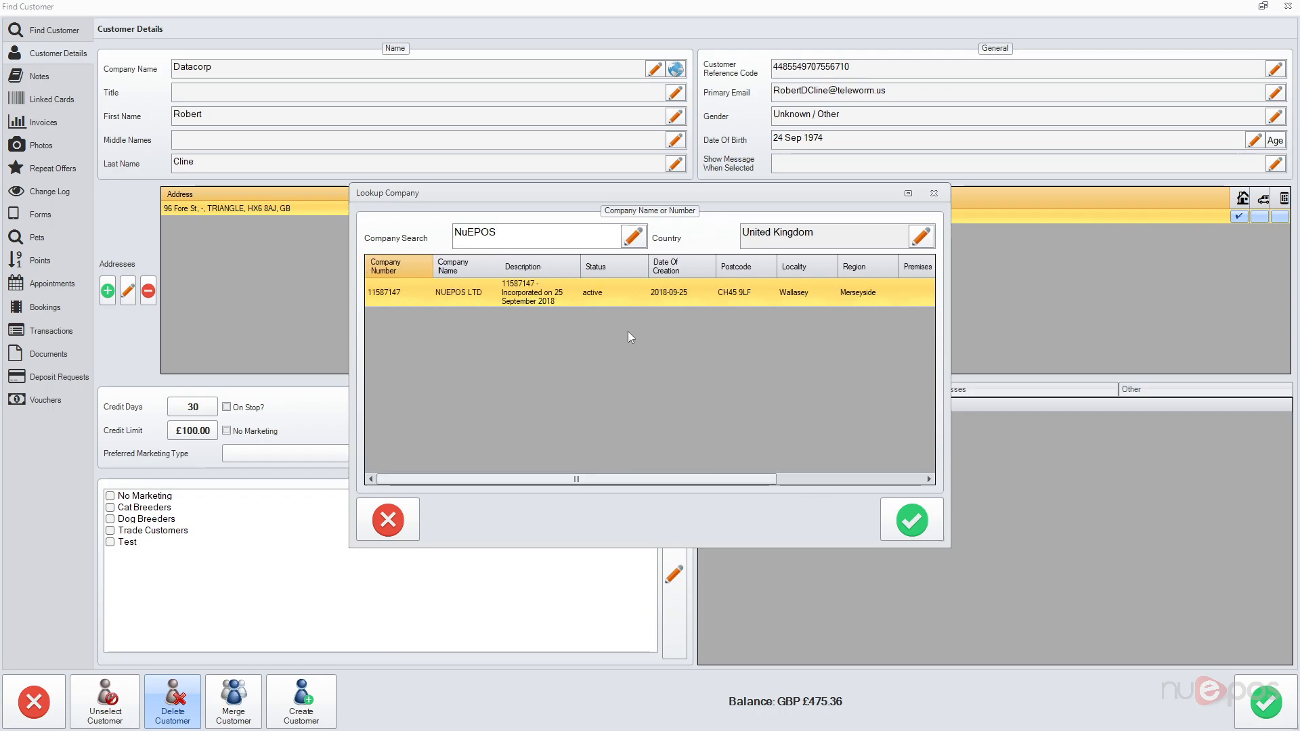
{"action": "left_click", "coordinate": [388, 520]}
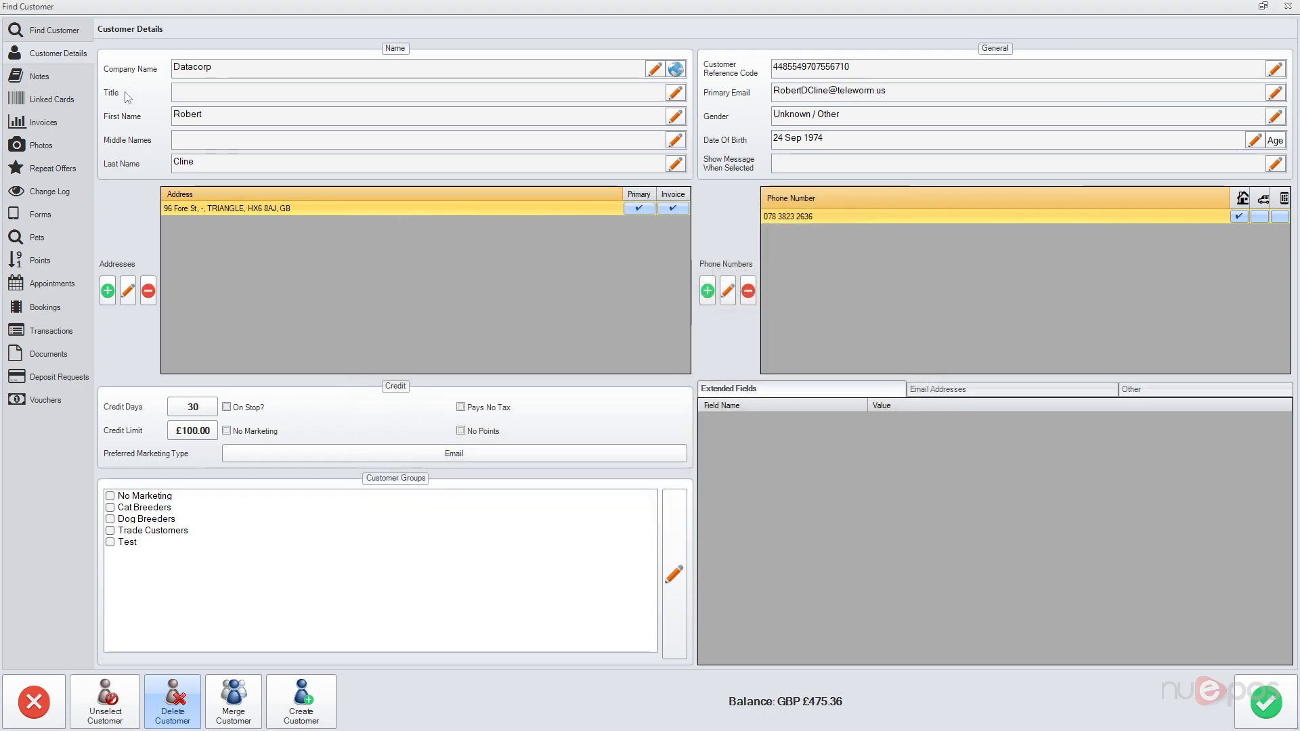
Step: Add a note 'Example Text A' to the customer
{"action": "left_click", "coordinate": [76, 77]}
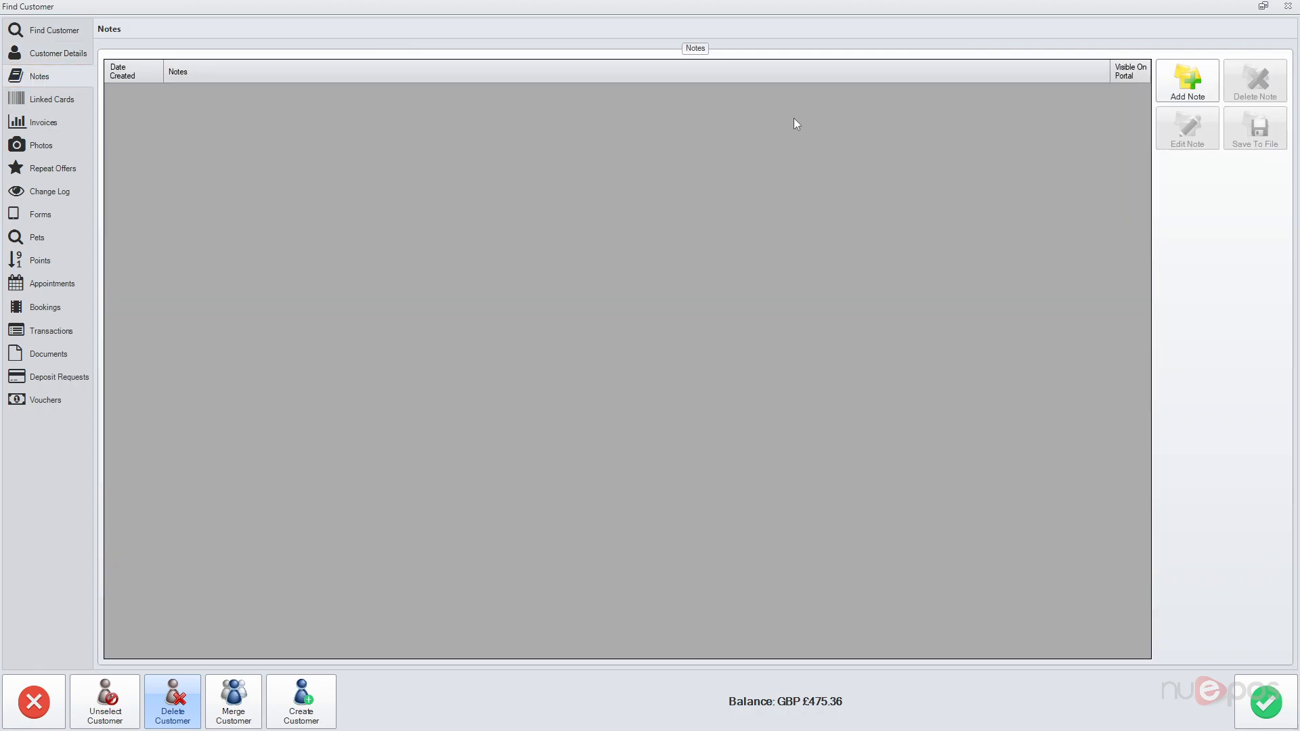
{"action": "left_click", "coordinate": [1175, 96]}
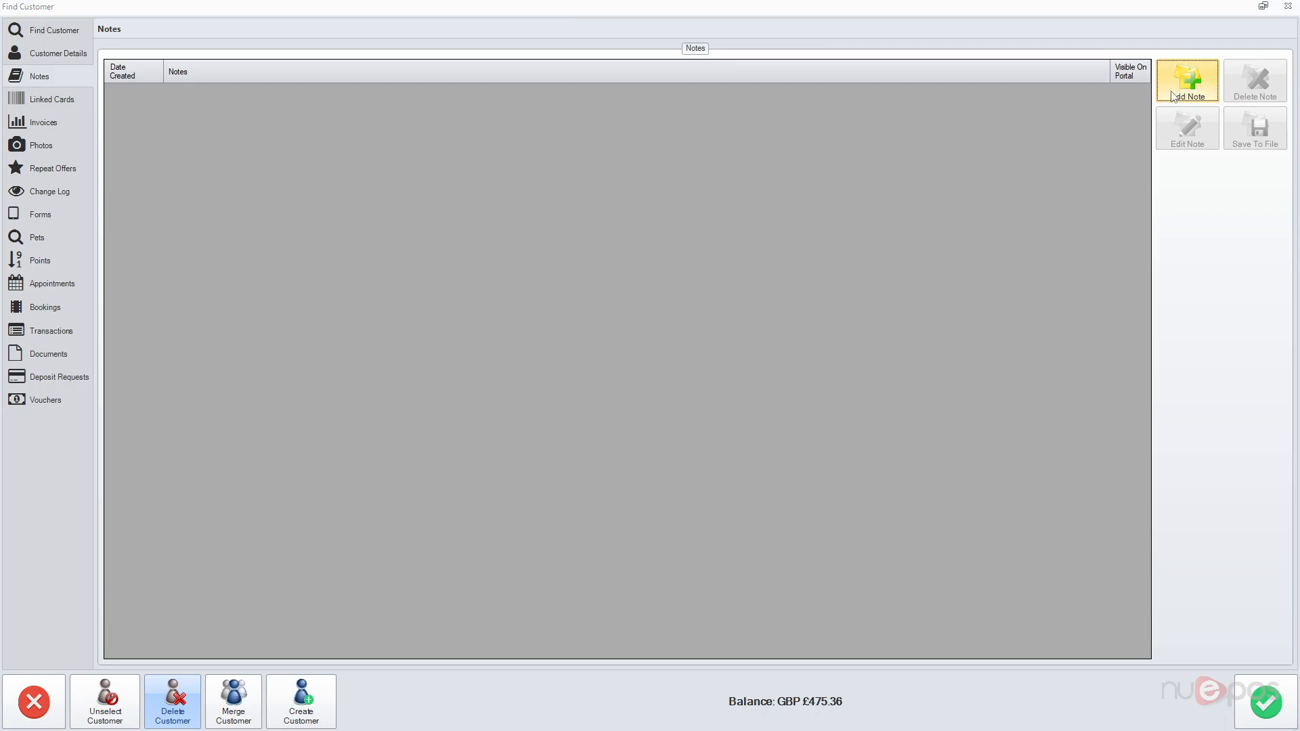
{"action": "type", "text": "Example Text A"}
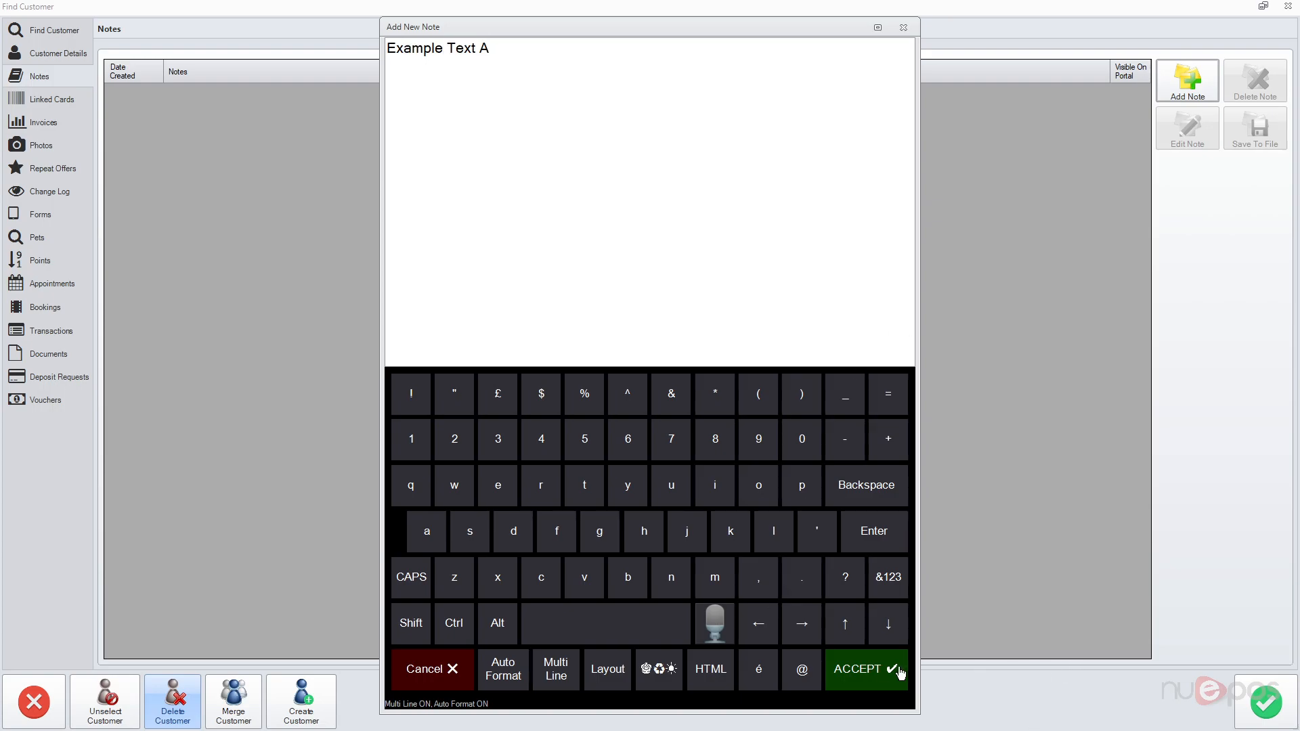
{"action": "left_click", "coordinate": [903, 674]}
Step: Add a second note 'Example Test B' and show the customer's linked cards
{"action": "left_click", "coordinate": [1188, 80]}
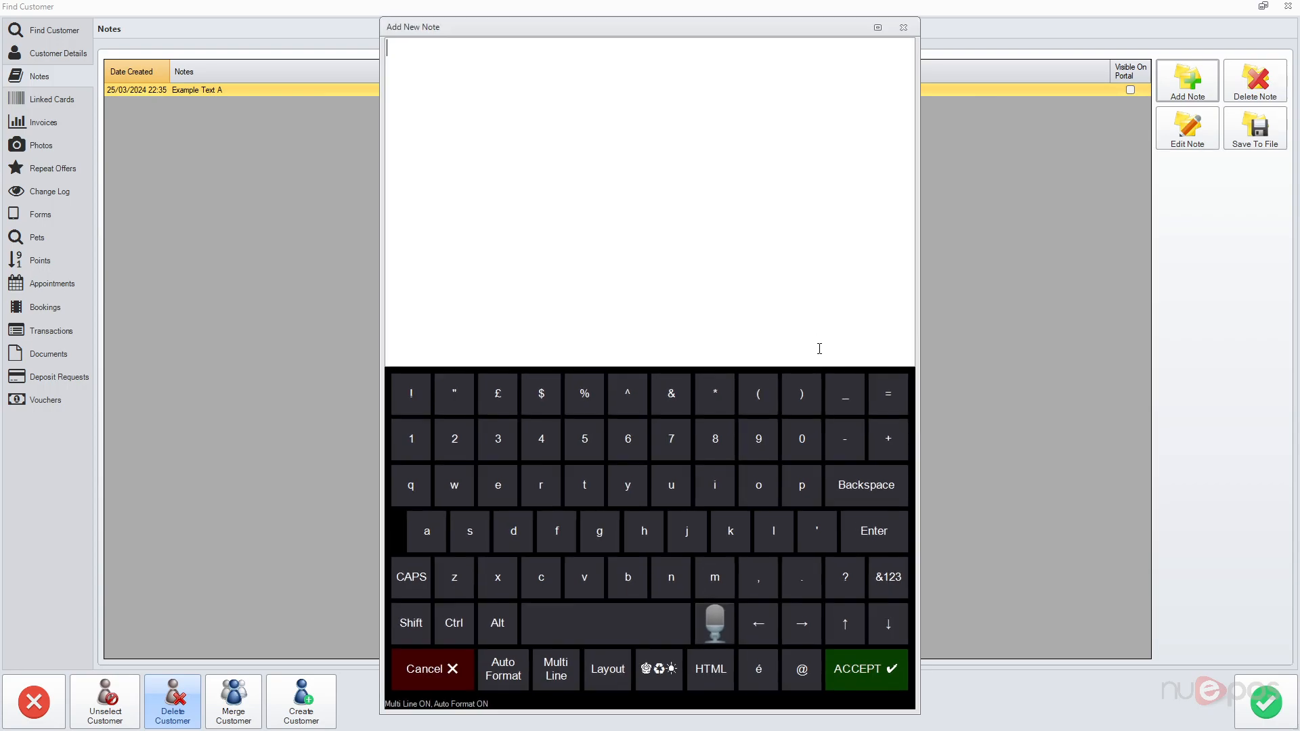
{"action": "type", "text": "Example Test B"}
{"action": "left_click", "coordinate": [895, 681]}
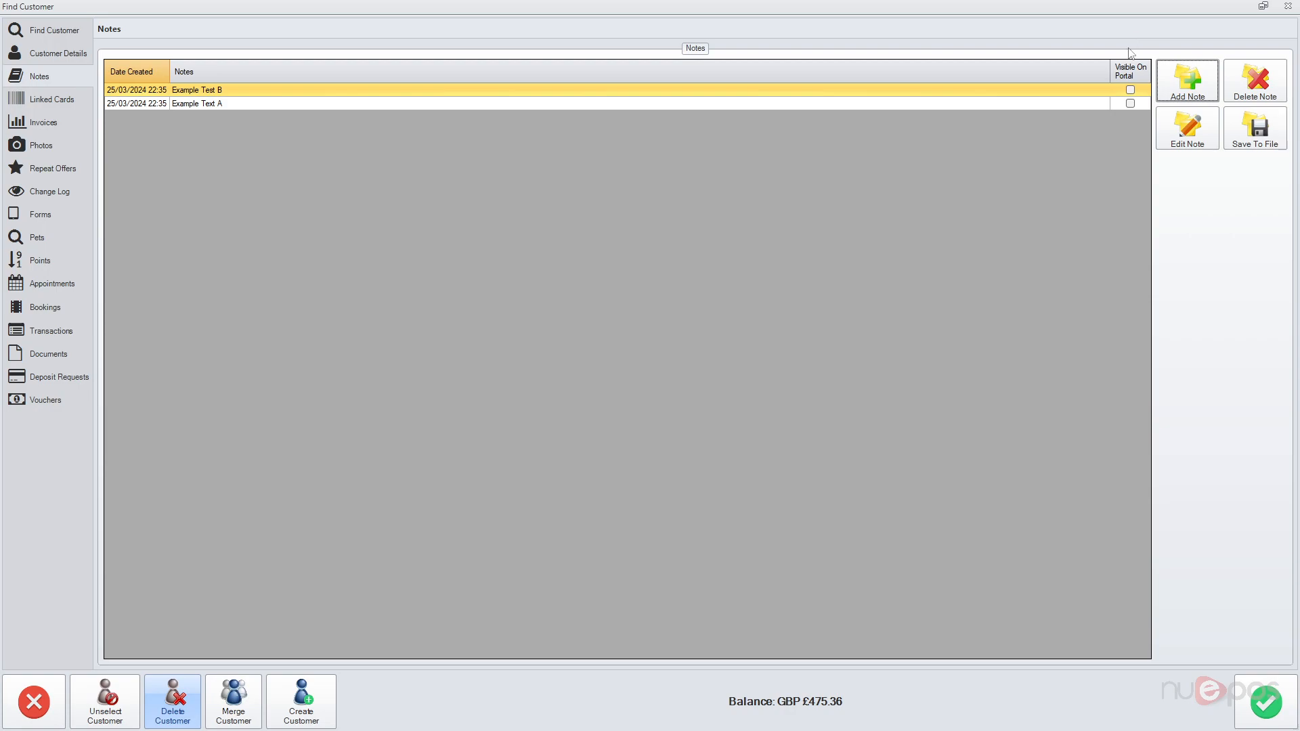
{"action": "left_click", "coordinate": [31, 103]}
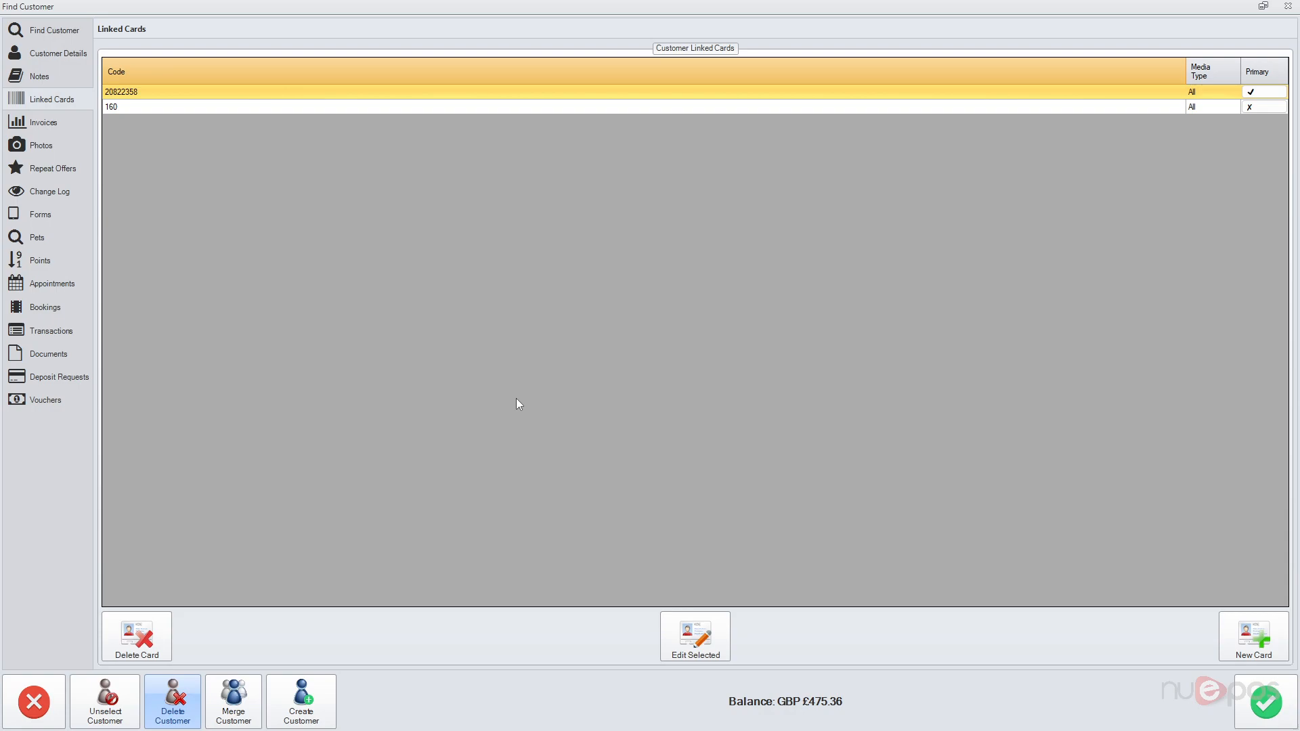
Step: Add a new All media type linked card with the entered card number and select it
{"action": "left_click", "coordinate": [1253, 635]}
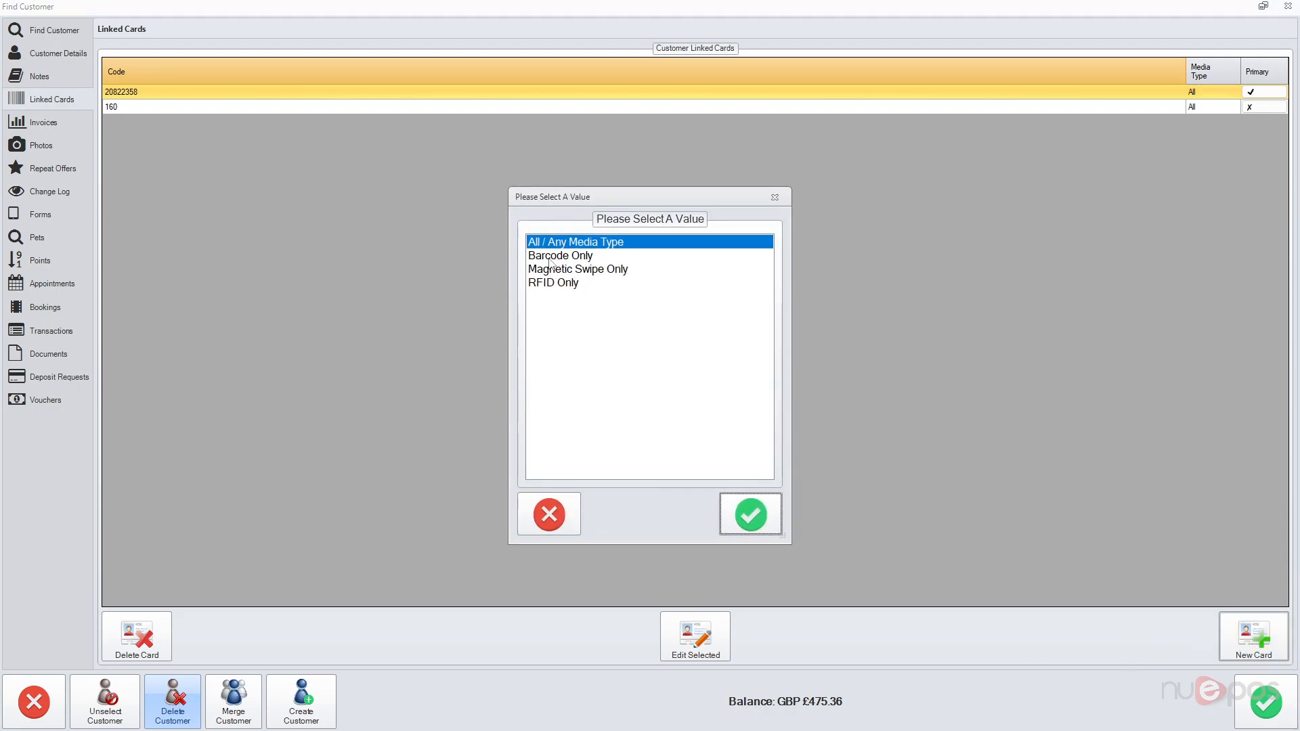
{"action": "left_click", "coordinate": [764, 498]}
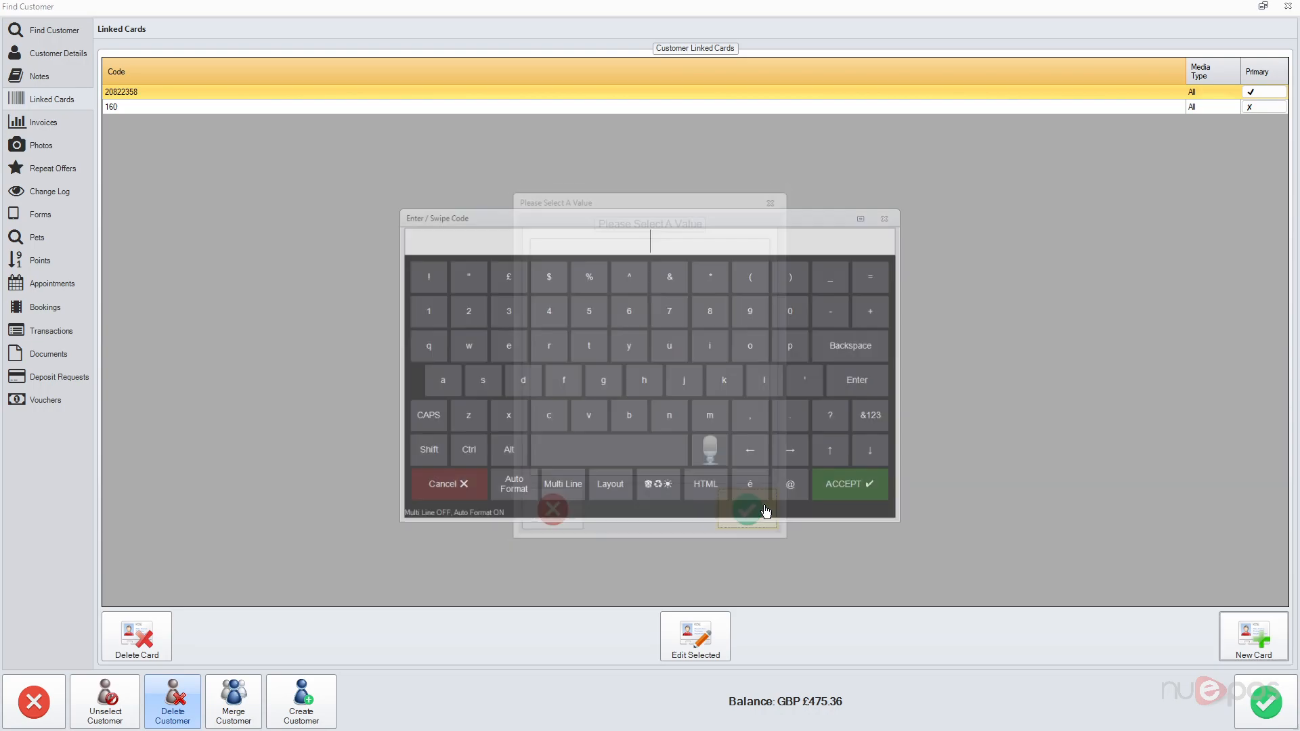
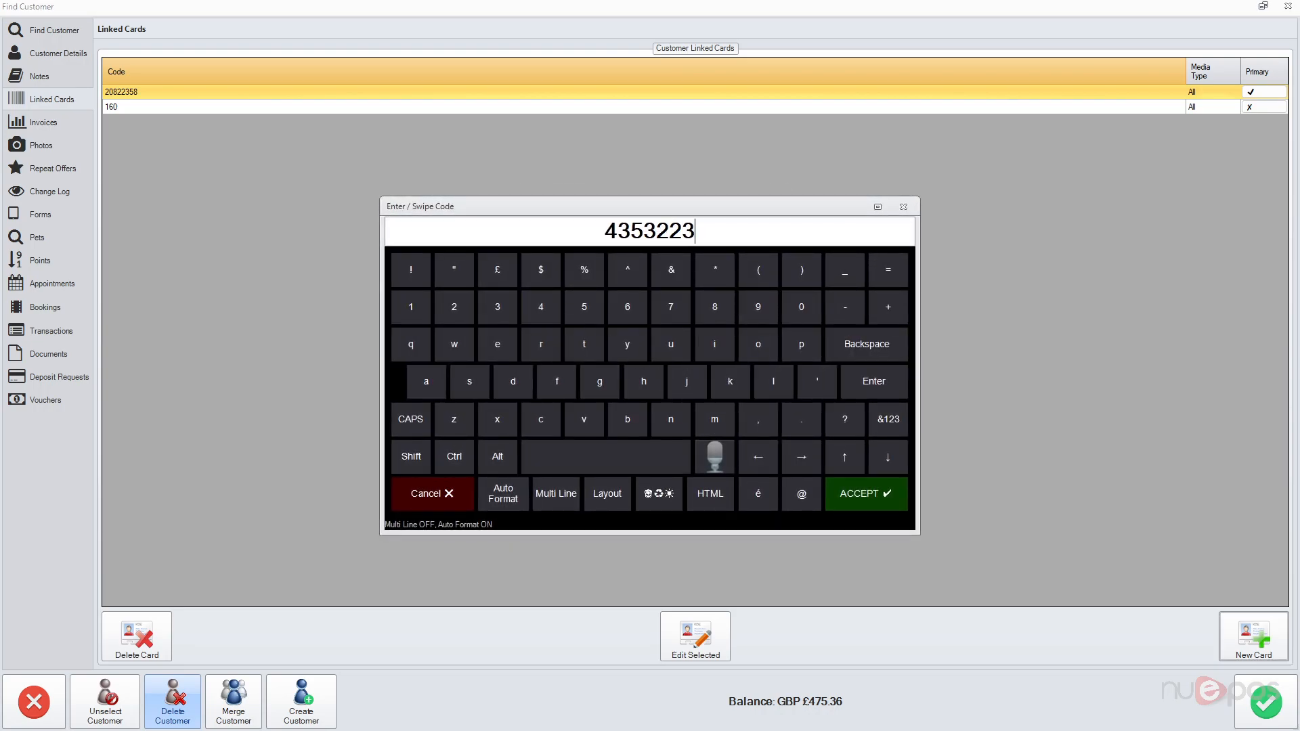
{"action": "left_click", "coordinate": [895, 509]}
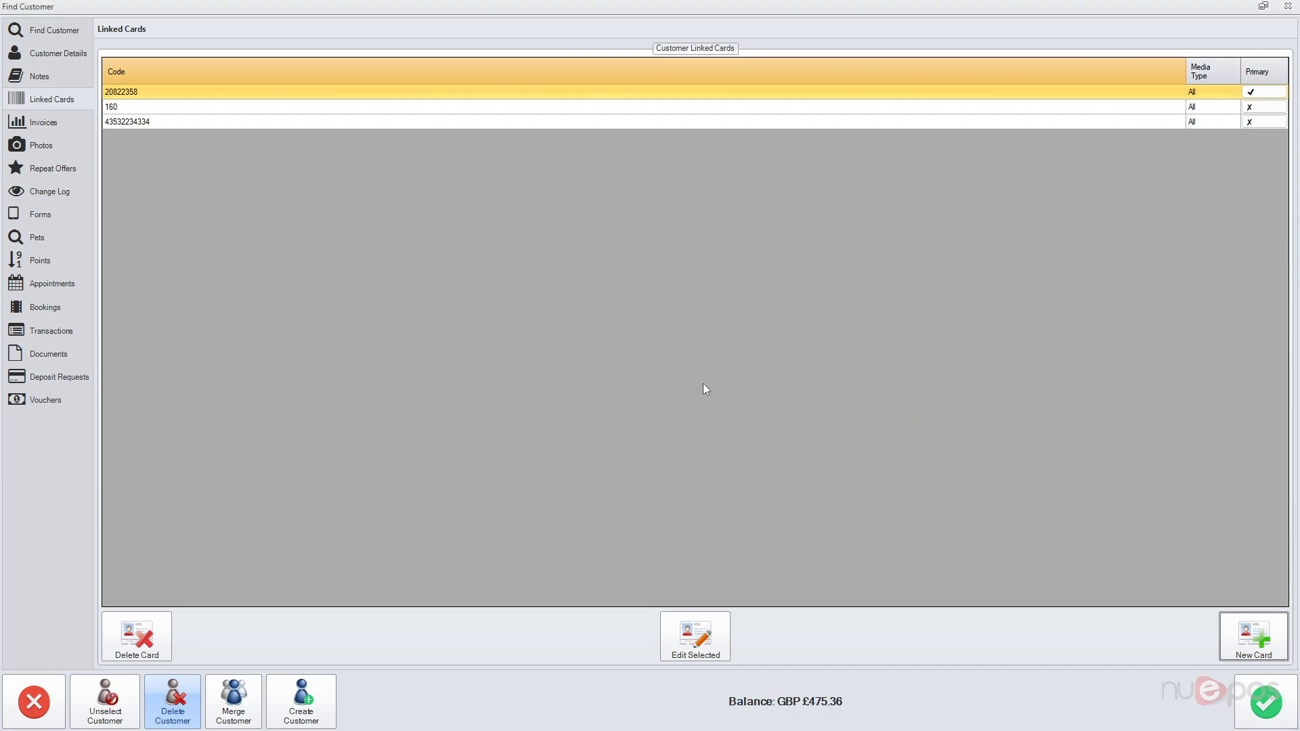
{"action": "left_click", "coordinate": [124, 121]}
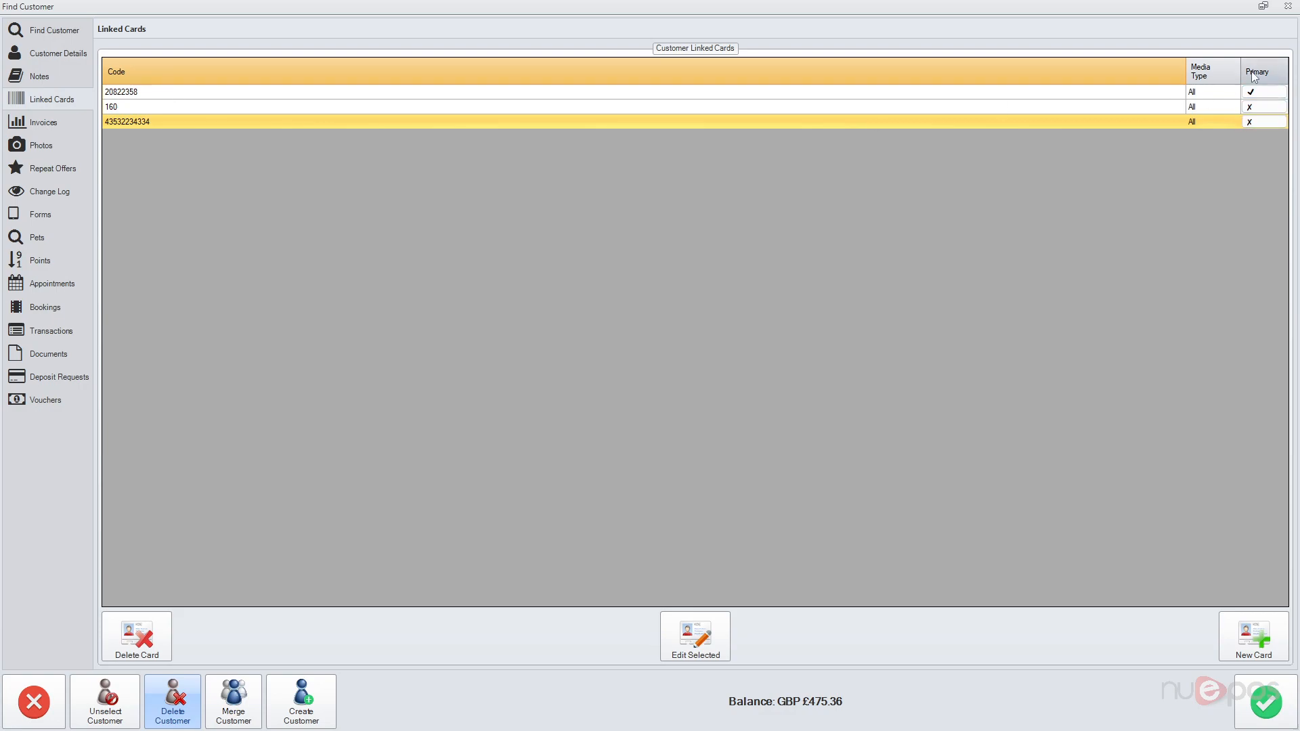
Step: Print-preview the customer's invoice, close the preview, and view the empty Photos page
{"action": "left_click", "coordinate": [56, 127]}
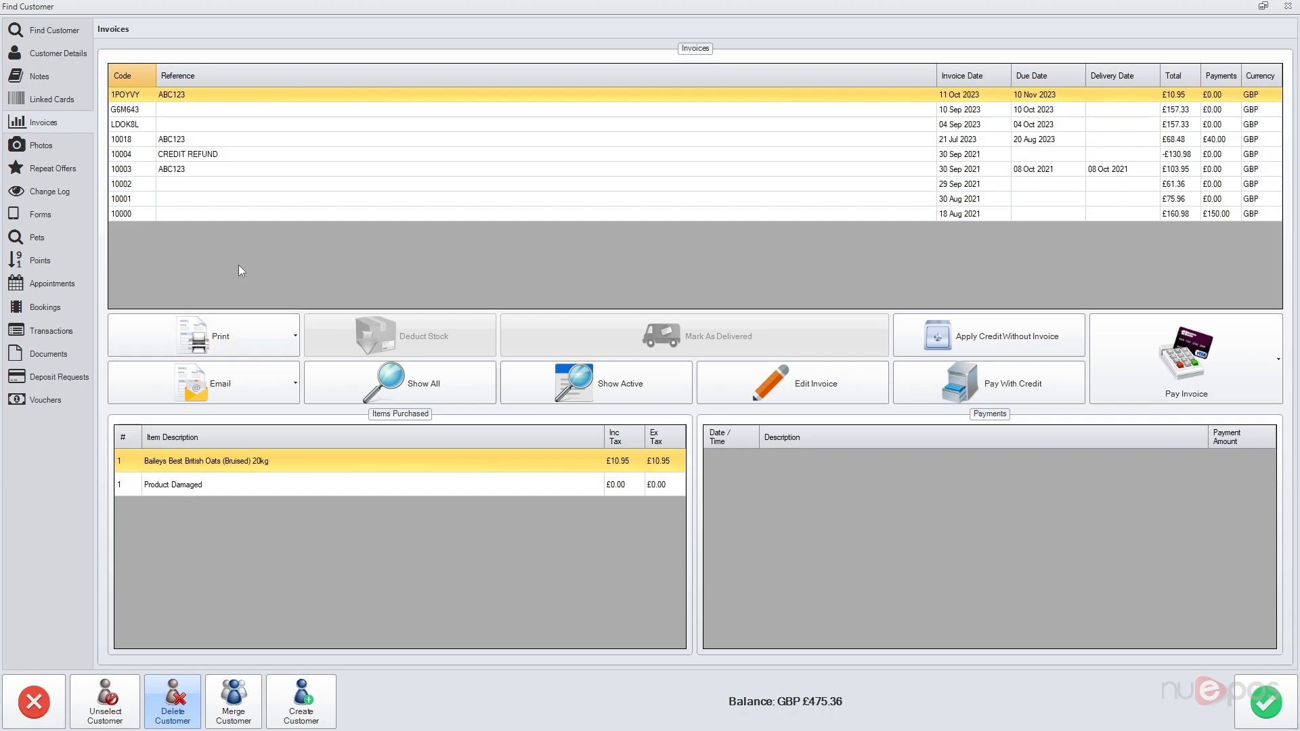
{"action": "left_click", "coordinate": [223, 342]}
{"action": "left_click", "coordinate": [227, 386]}
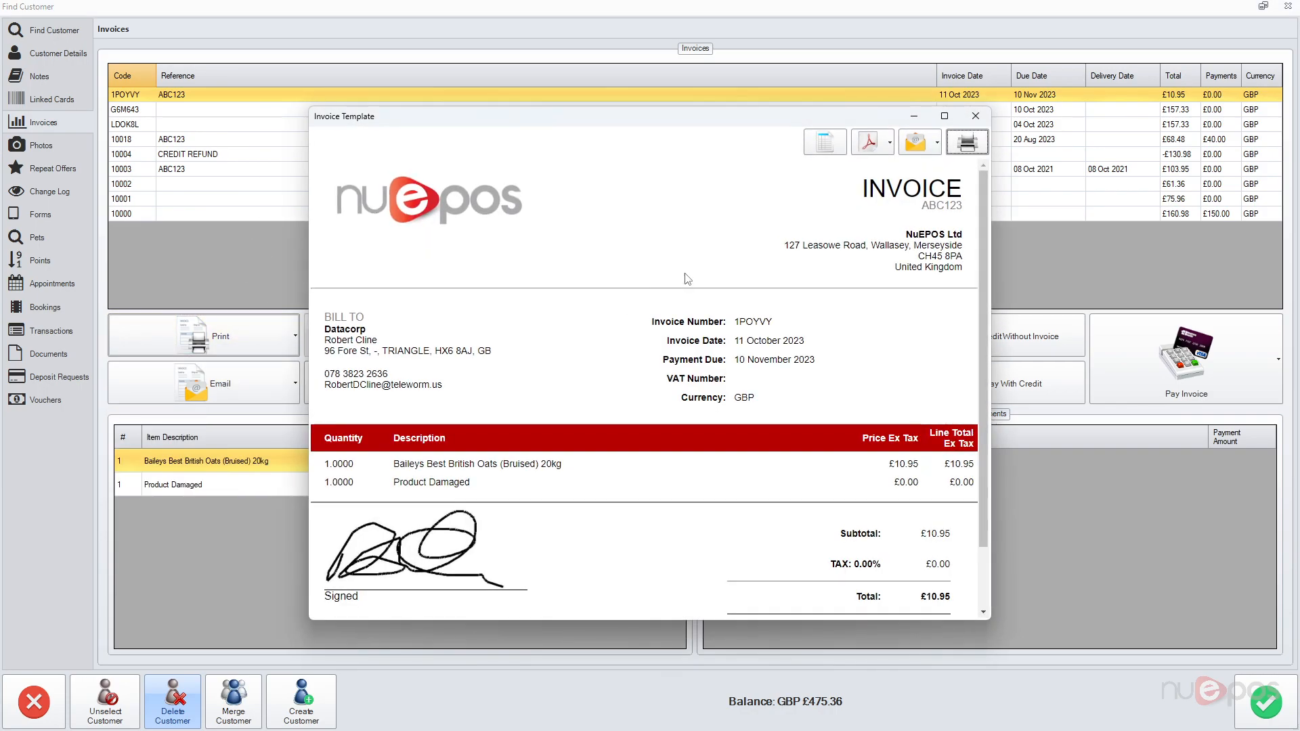
{"action": "left_click", "coordinate": [976, 116]}
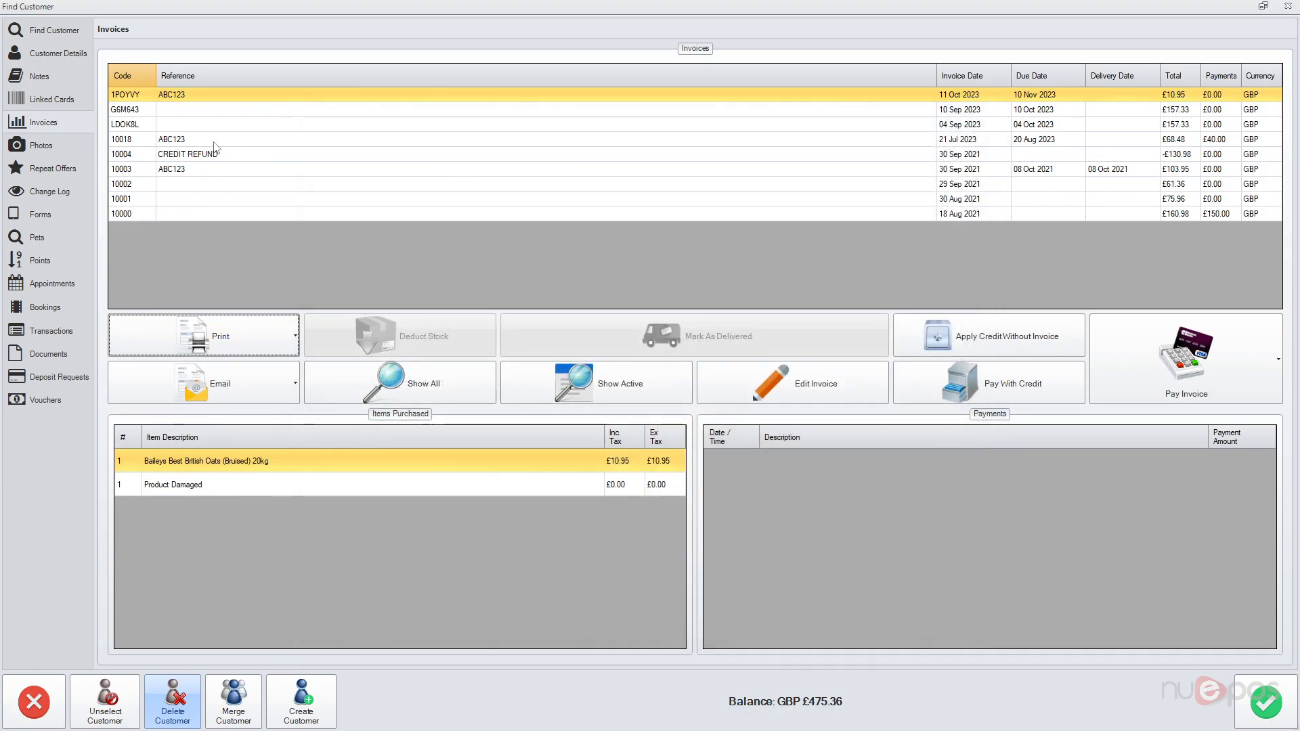
{"action": "left_click", "coordinate": [64, 150]}
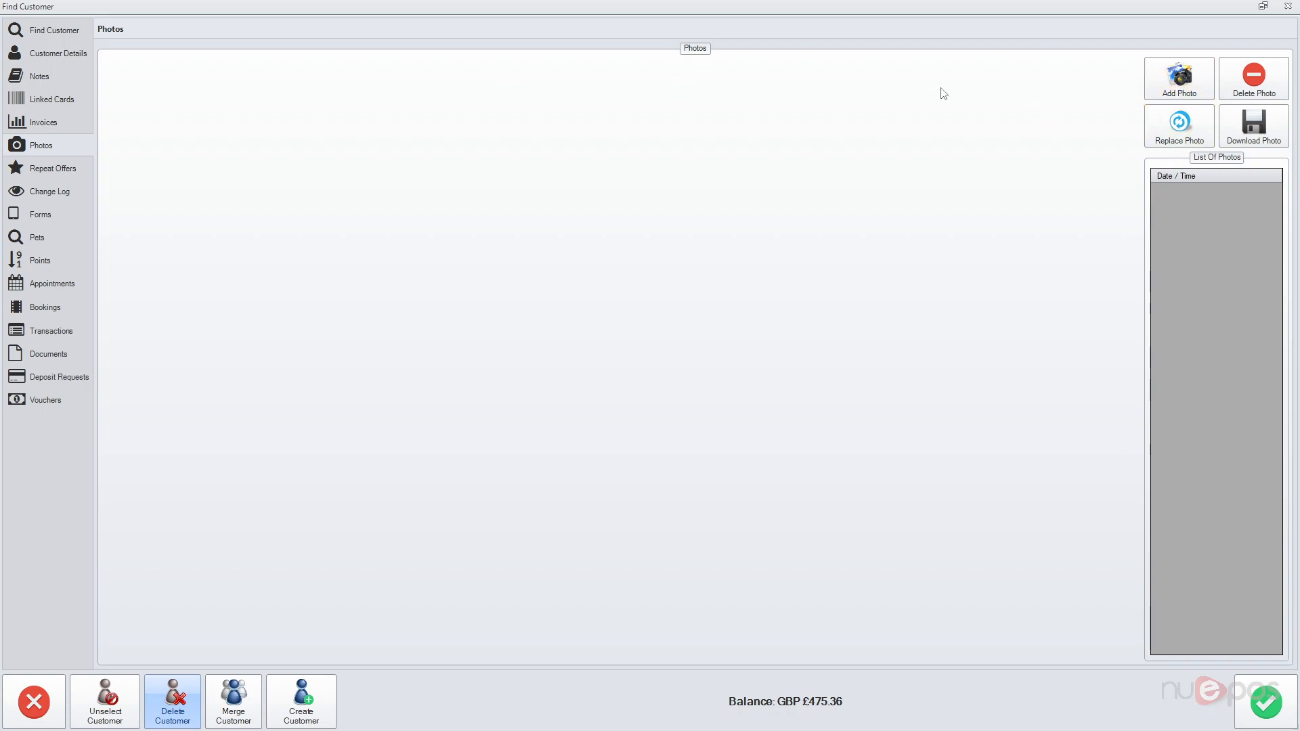
Step: Review Repeat Offers and Change Log, then show the completed Animal Sale Agreement form
{"action": "left_click", "coordinate": [62, 173]}
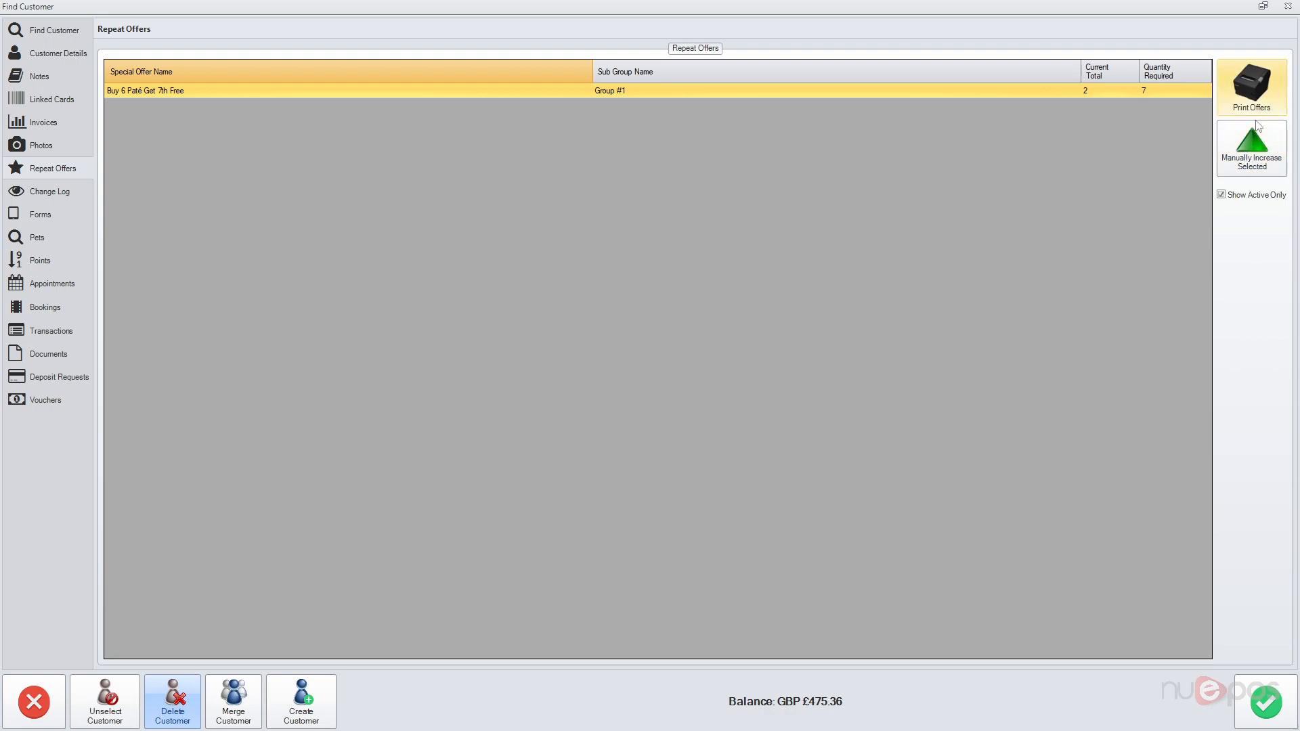
{"action": "left_click", "coordinate": [63, 193]}
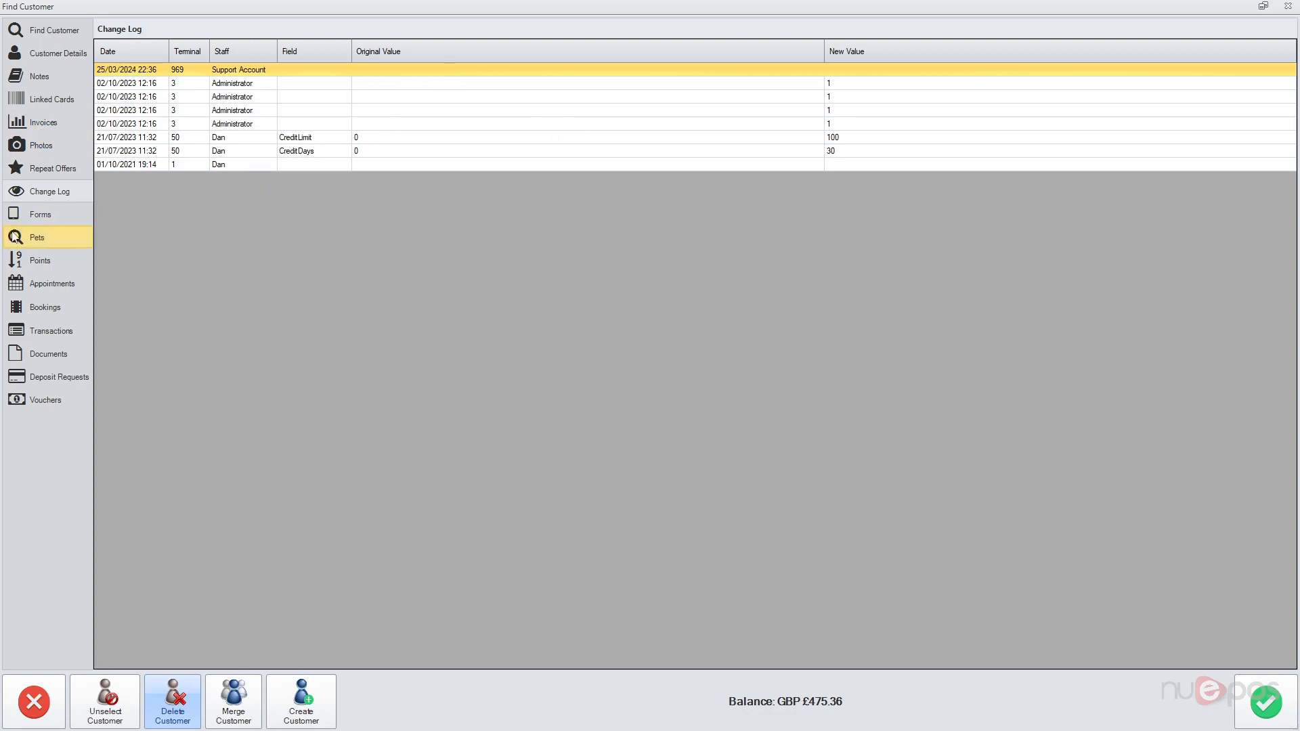
{"action": "left_click", "coordinate": [31, 217]}
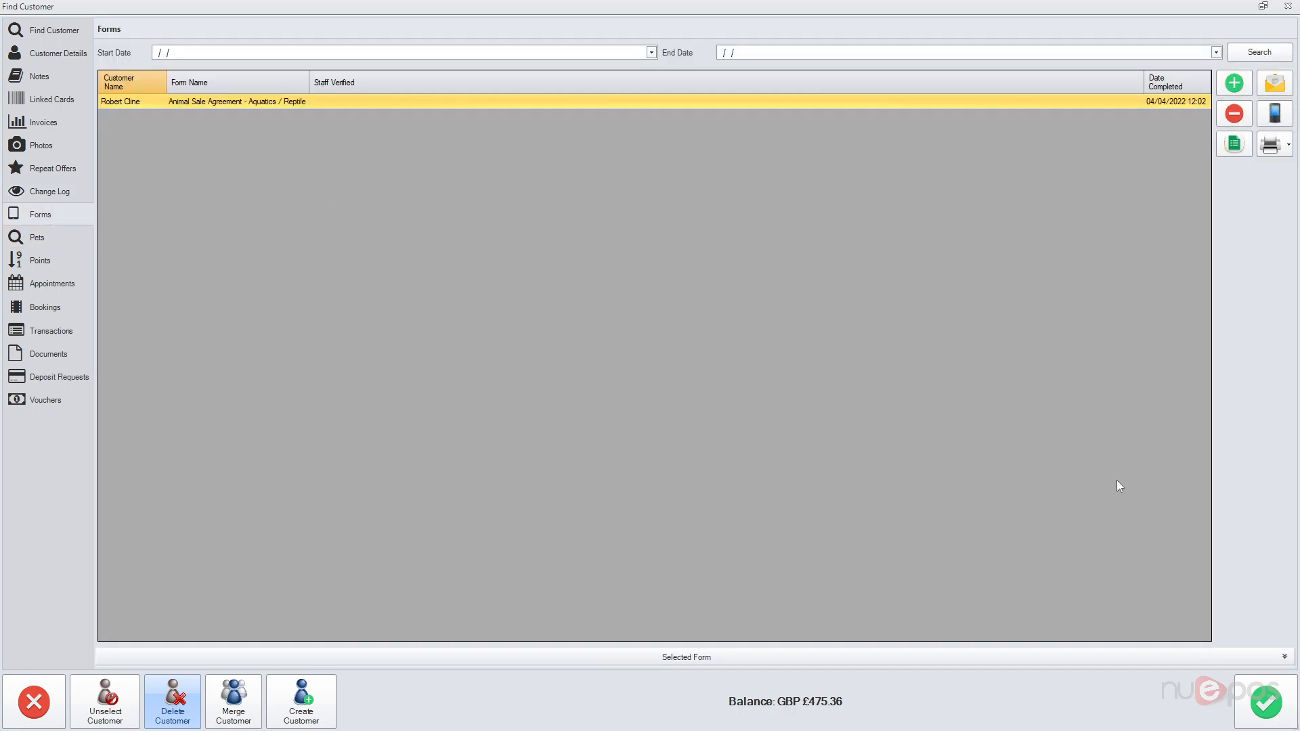
Step: Check Charlotte the Boxer's pet and grooming details, then view the 3437 points balance
{"action": "left_click", "coordinate": [1275, 146]}
{"action": "left_click", "coordinate": [1274, 146]}
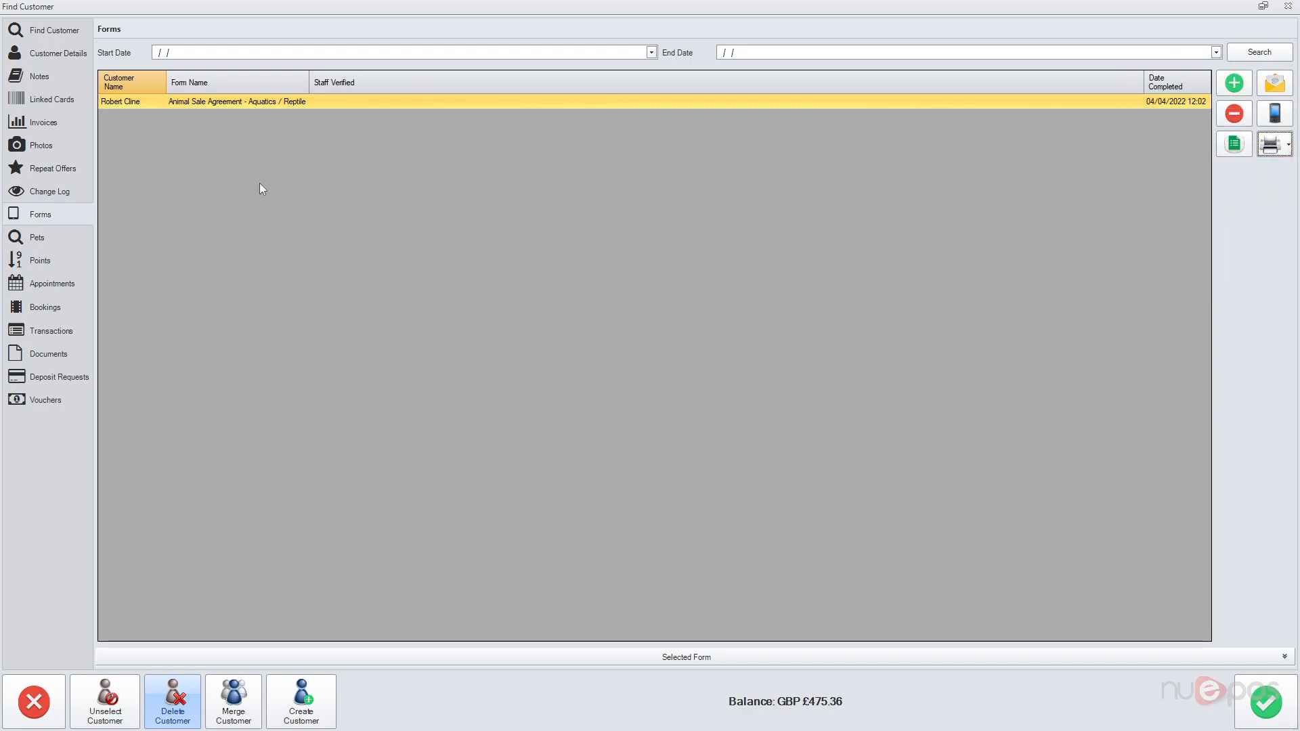
{"action": "left_click", "coordinate": [51, 234]}
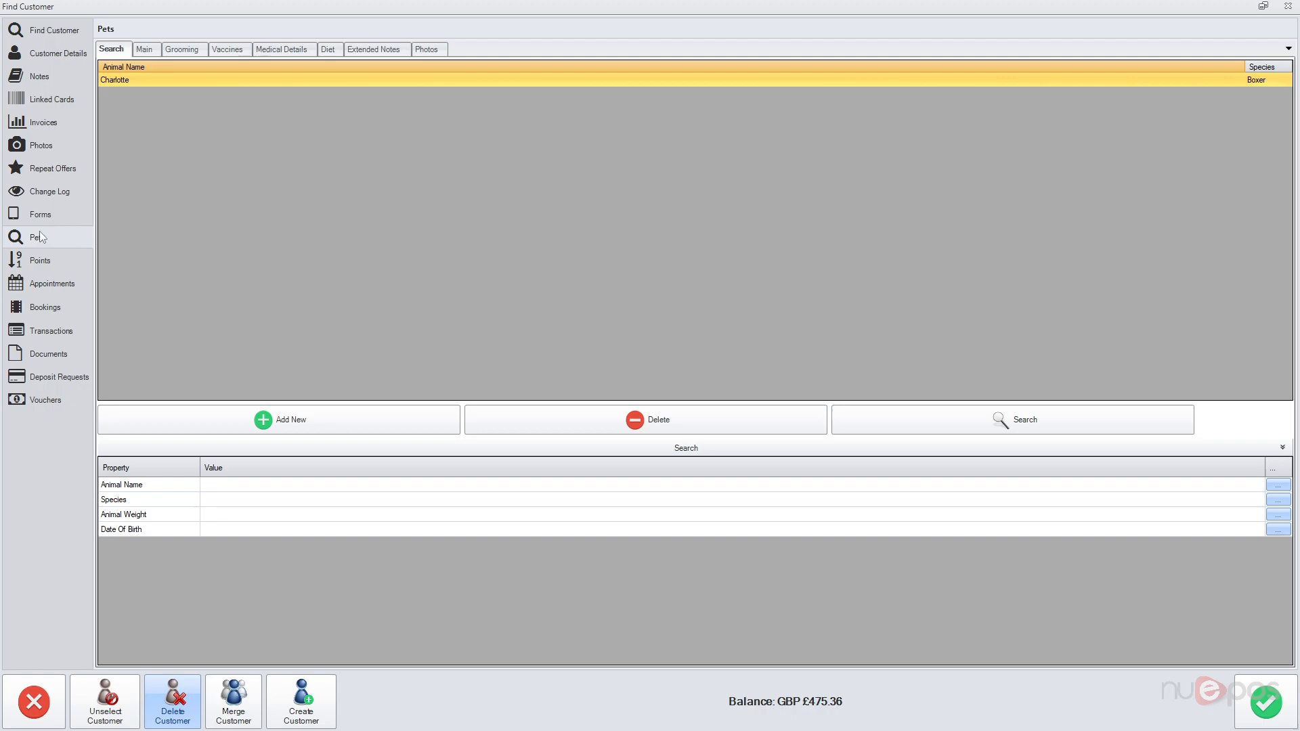
{"action": "double_click", "coordinate": [144, 79]}
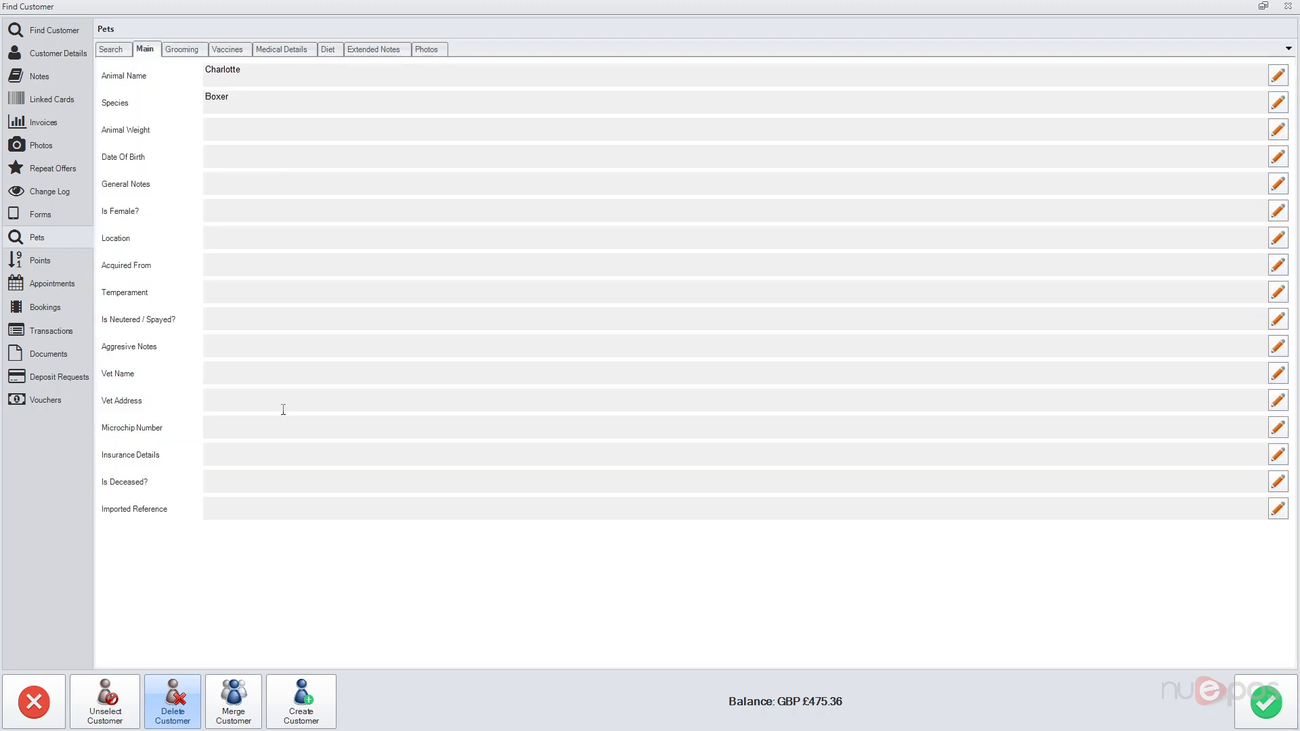
{"action": "left_click", "coordinate": [182, 48]}
{"action": "left_click", "coordinate": [108, 49]}
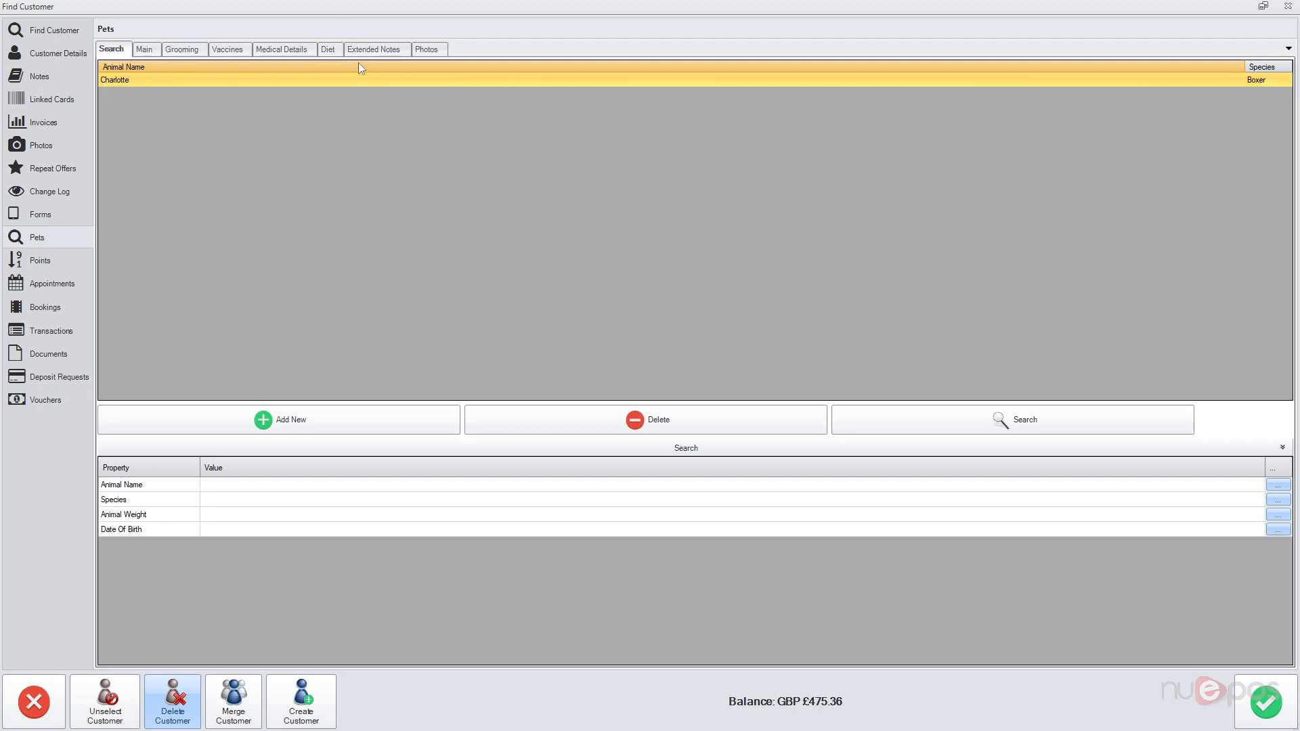
{"action": "left_click", "coordinate": [69, 266]}
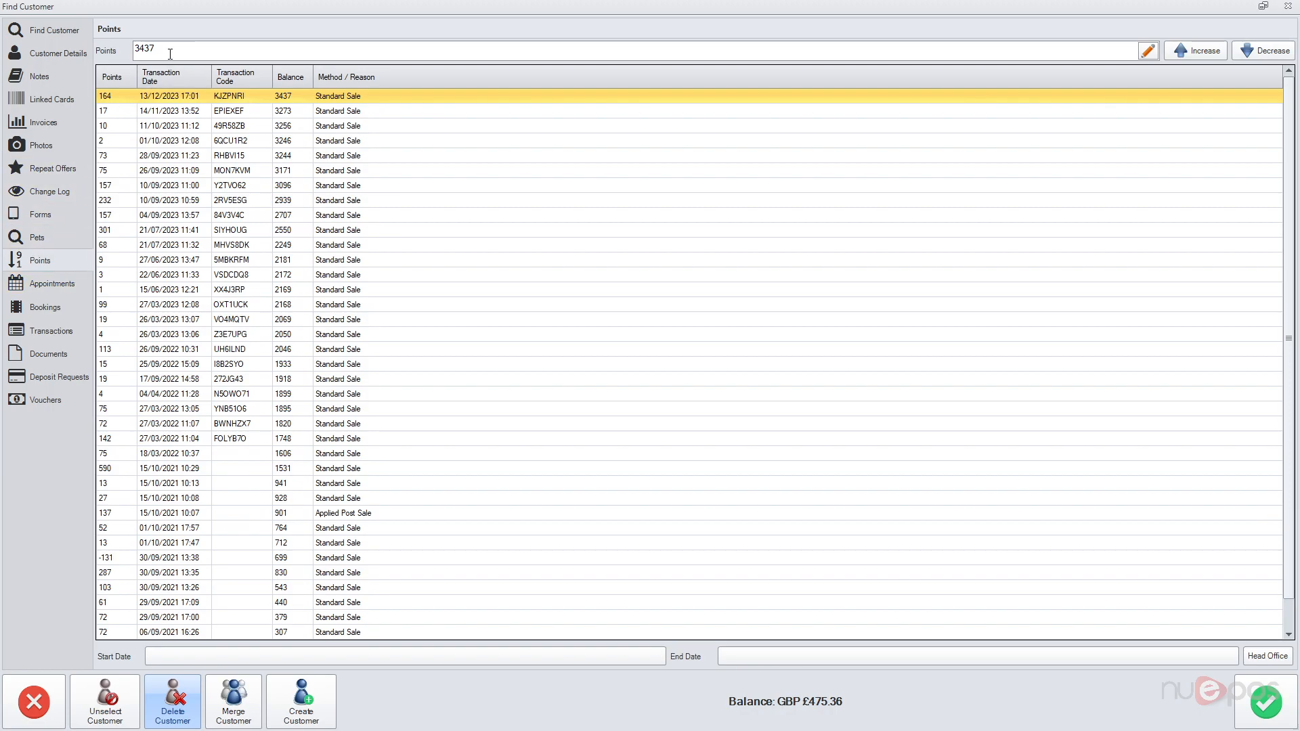
Step: Make the 3437 points balance editable, then list Charlotte's twelve grooming appointments
{"action": "scroll", "coordinate": [287, 216], "scroll_direction": "down", "scroll_amount": 2}
{"action": "scroll", "coordinate": [305, 302], "scroll_direction": "up", "scroll_amount": 2}
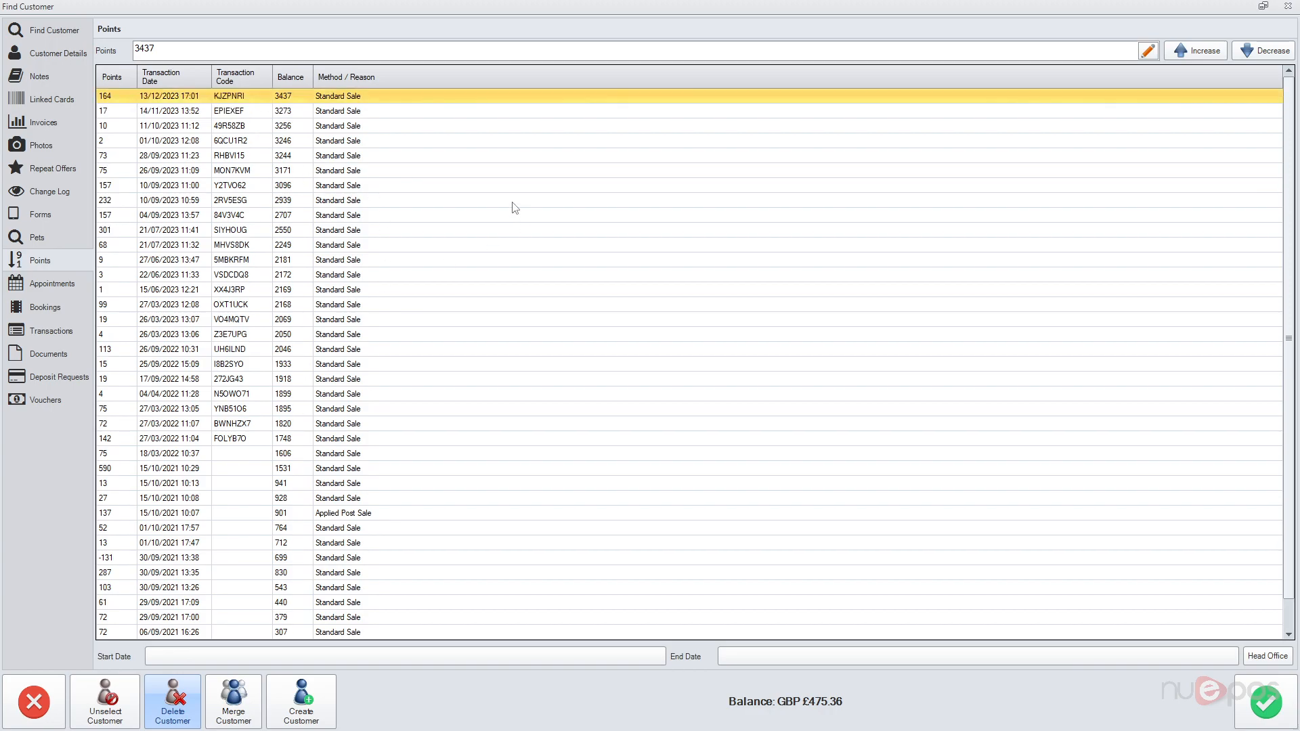
{"action": "left_click", "coordinate": [1148, 52]}
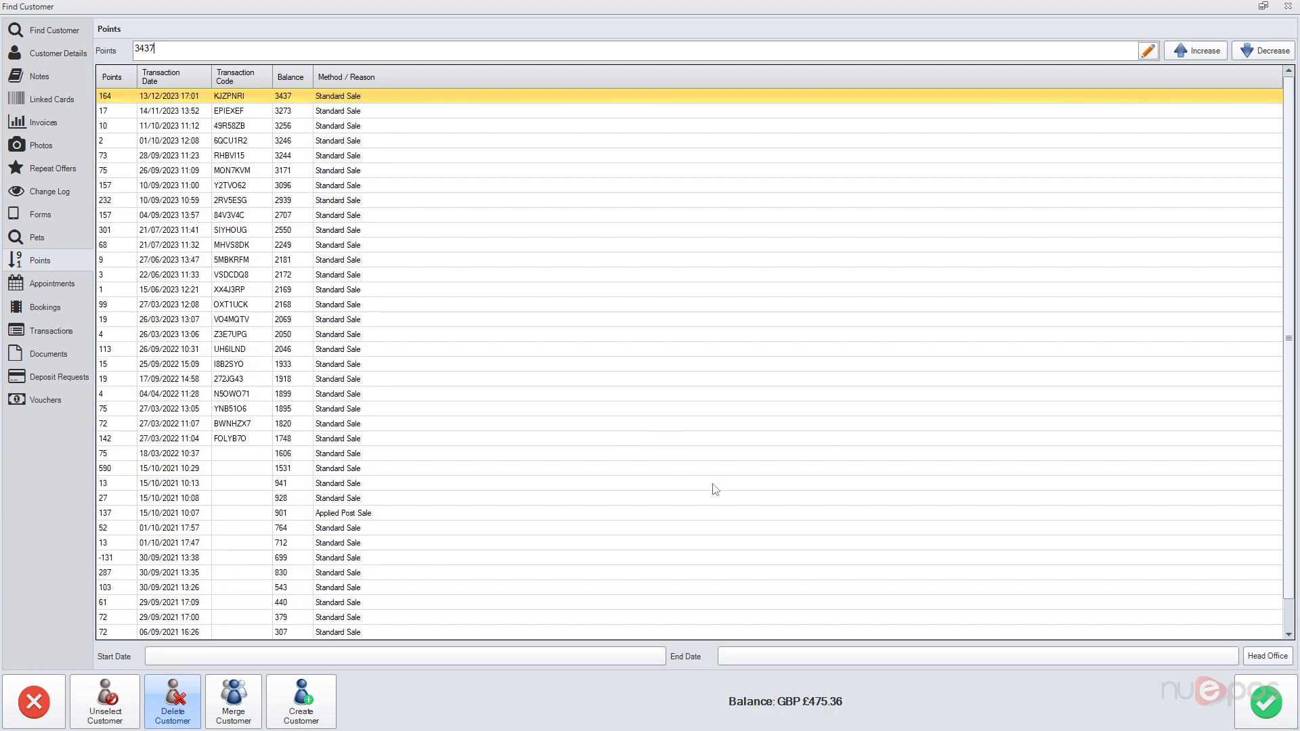
{"action": "left_click", "coordinate": [48, 284]}
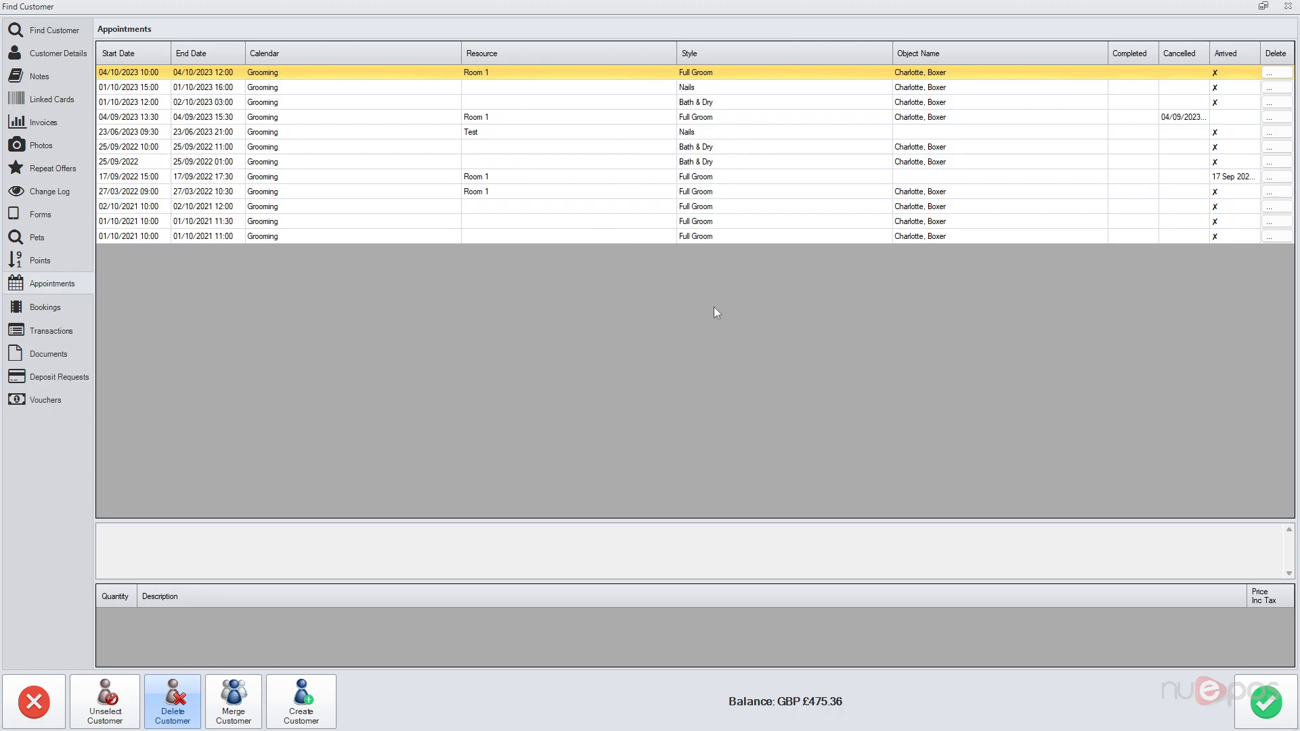
Step: Review the customer's bookings and 29 transactions, selecting one to see its payment
{"action": "left_click", "coordinate": [52, 311]}
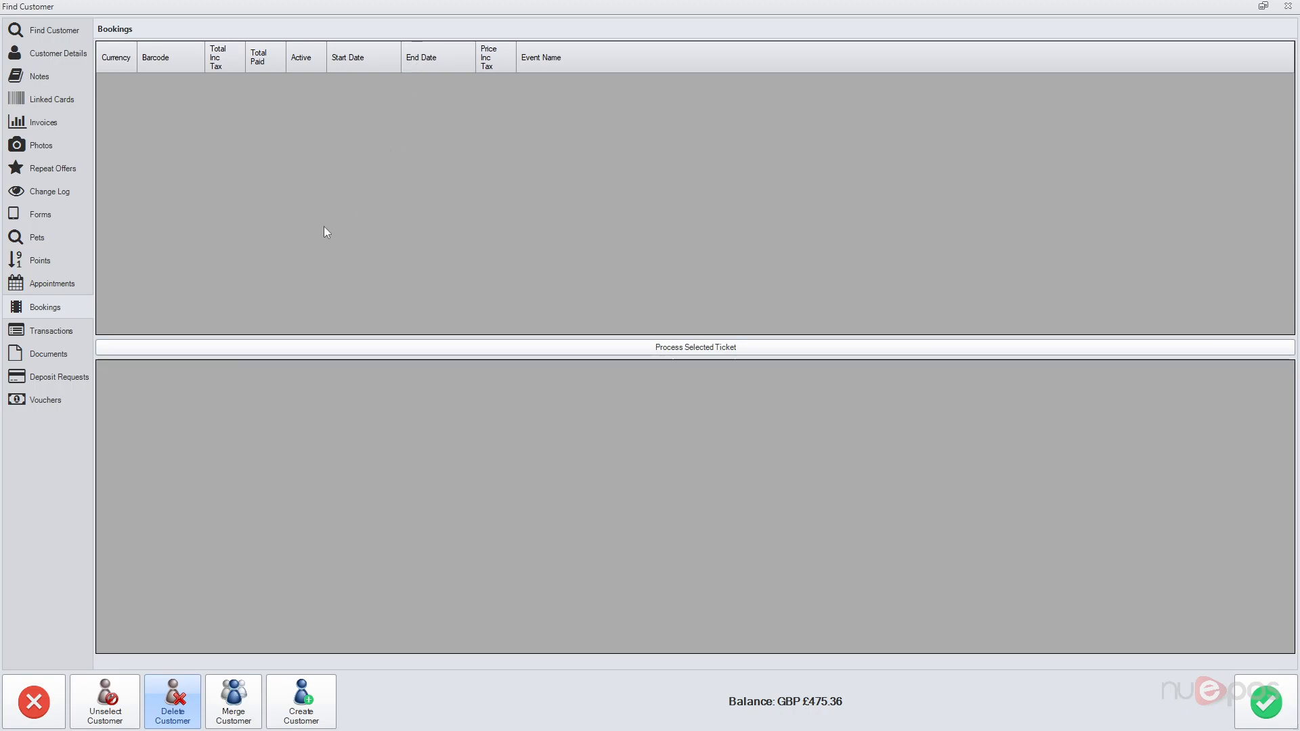
{"action": "left_click", "coordinate": [57, 332]}
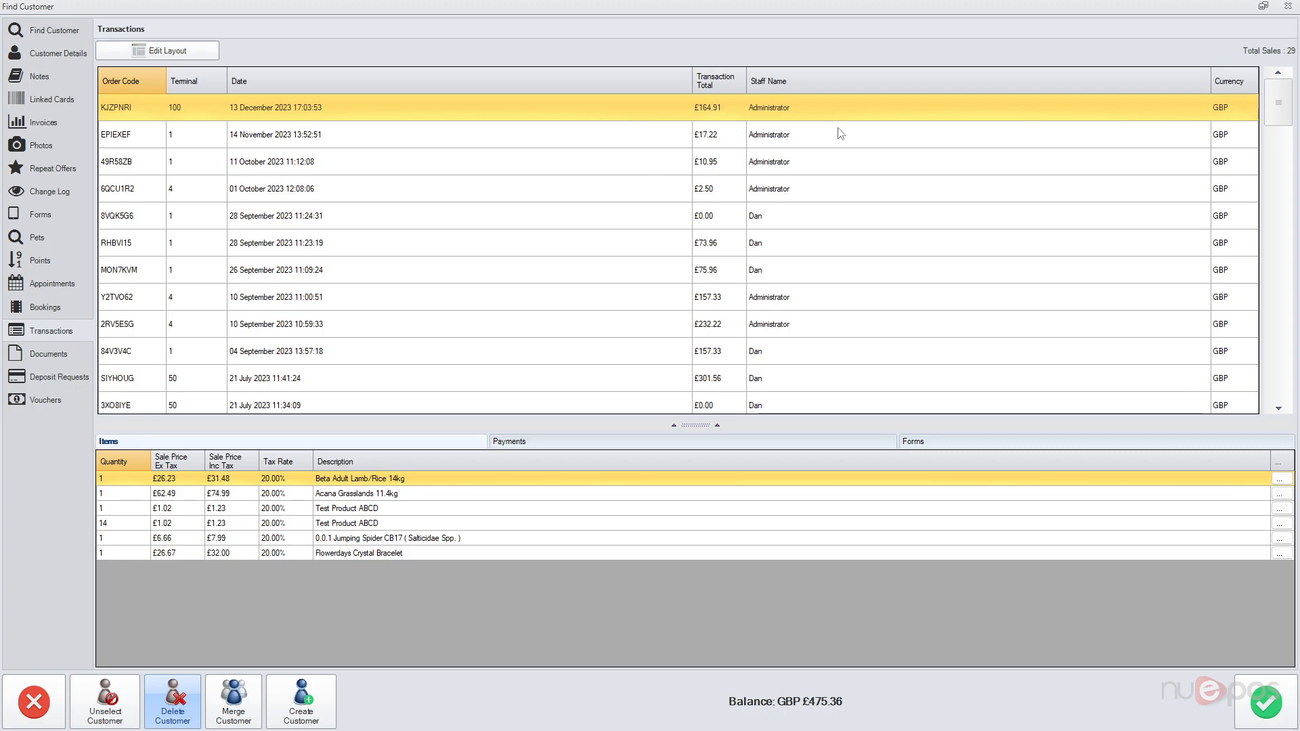
{"action": "left_click_drag", "start_coordinate": [1265, 111], "coordinate": [977, 195]}
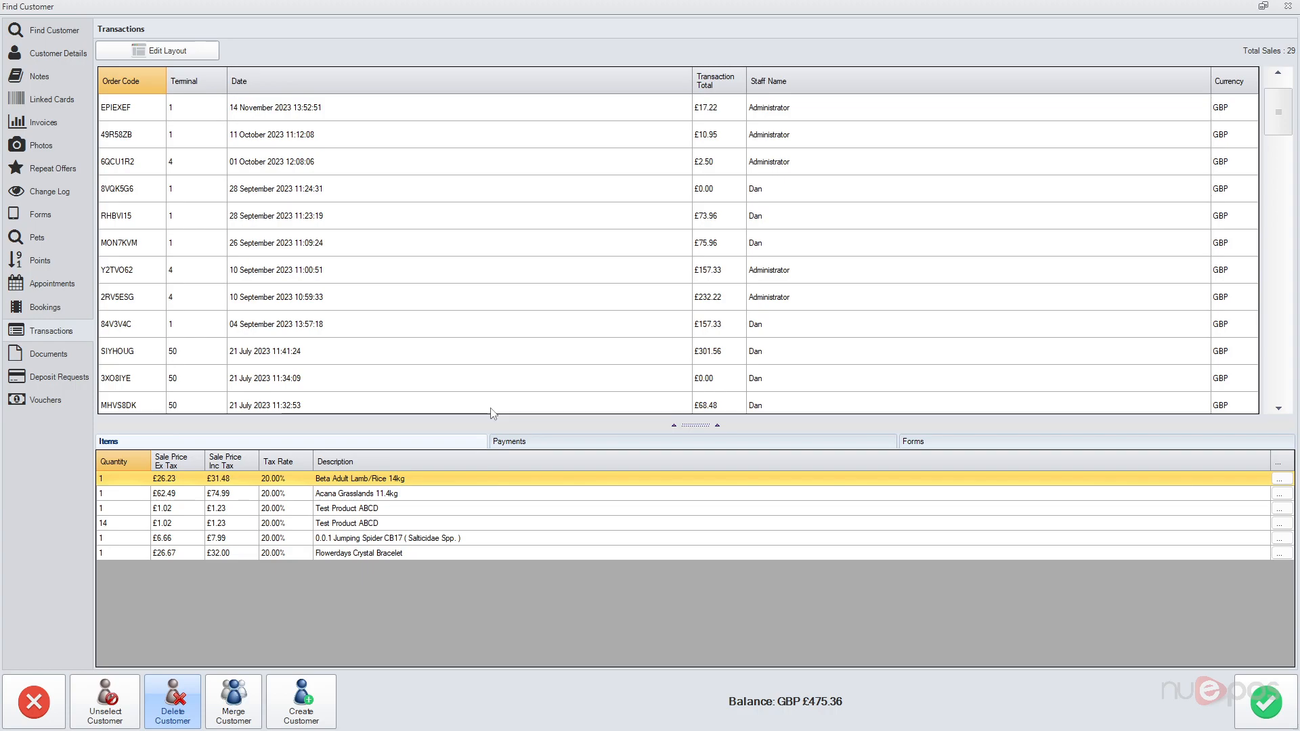
{"action": "left_click", "coordinate": [531, 444]}
{"action": "left_click", "coordinate": [376, 198]}
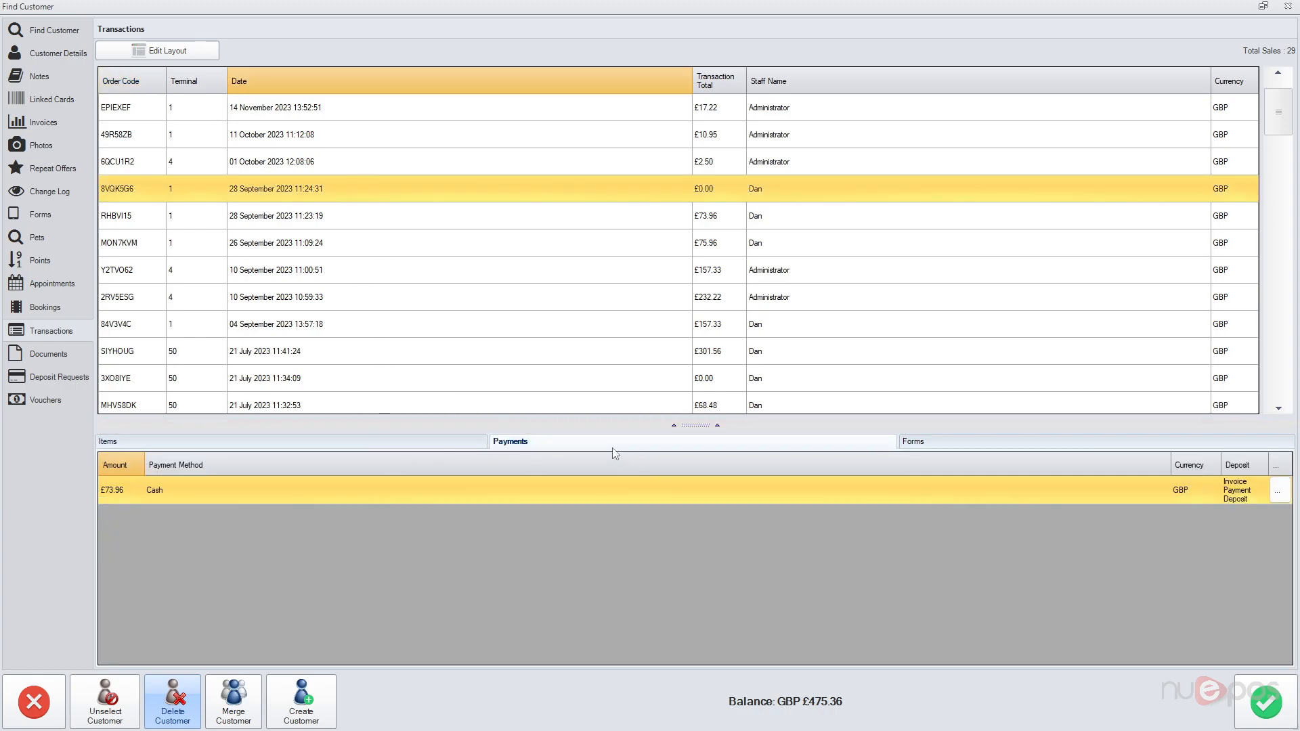
Step: Browse the transaction's Items, Payments and Forms tabs, then view the empty Documents page
{"action": "left_click", "coordinate": [392, 442]}
{"action": "left_click", "coordinate": [711, 442]}
{"action": "left_click", "coordinate": [943, 448]}
{"action": "left_click", "coordinate": [379, 442]}
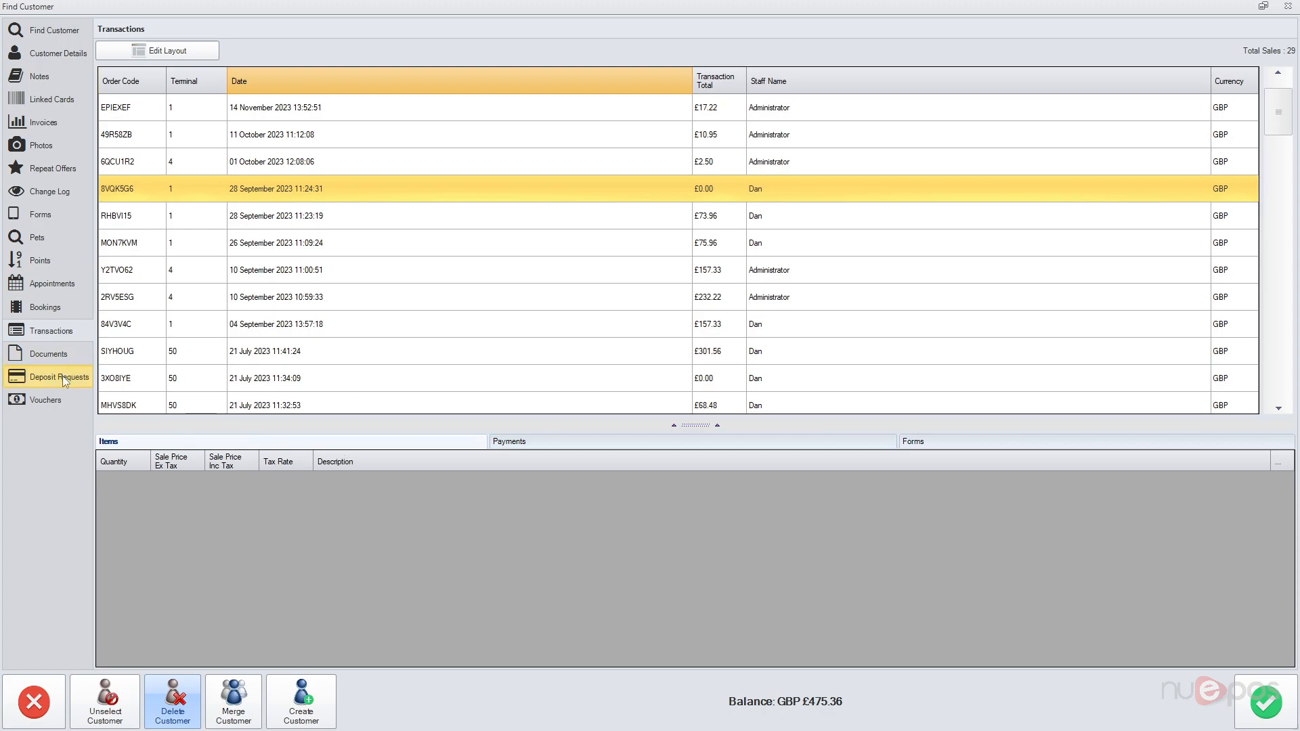
{"action": "left_click", "coordinate": [62, 356]}
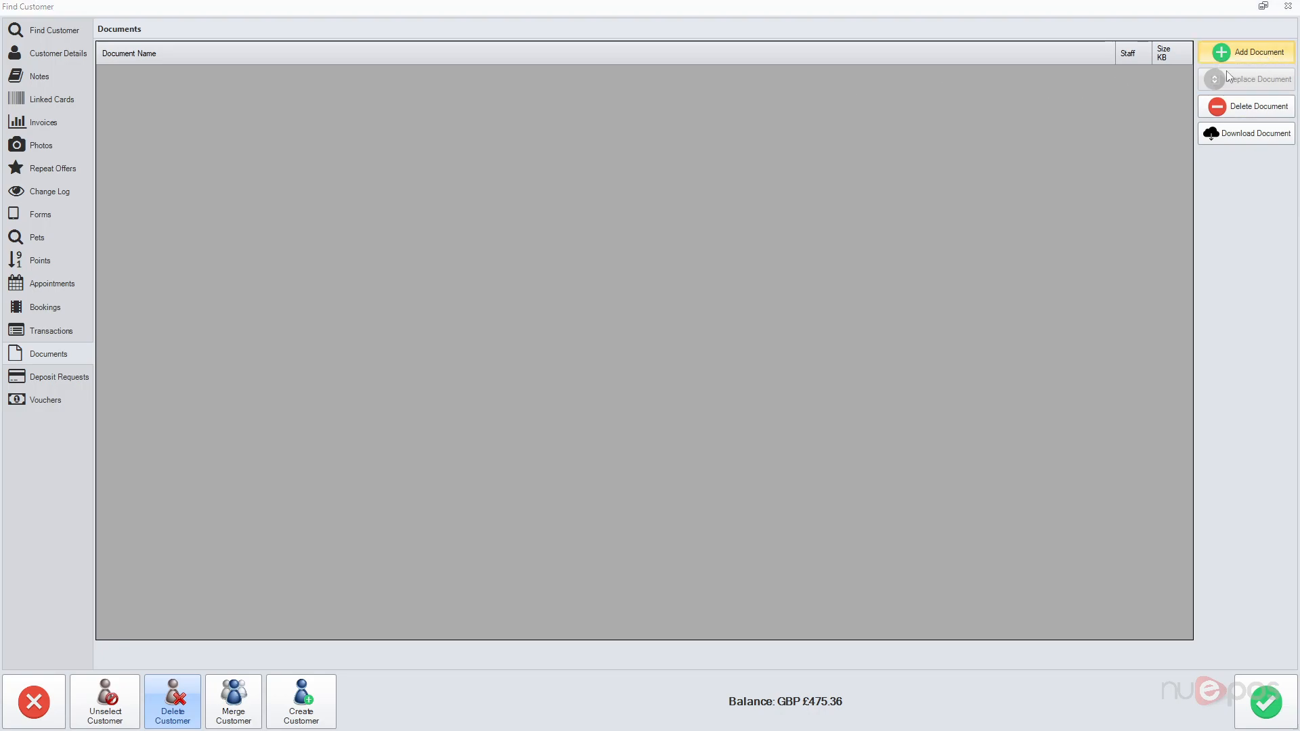
Step: Cancel adding a document, check the empty Deposit Requests and Vouchers pages, then return to Find Customer
{"action": "left_click", "coordinate": [1247, 55]}
{"action": "left_click", "coordinate": [649, 478]}
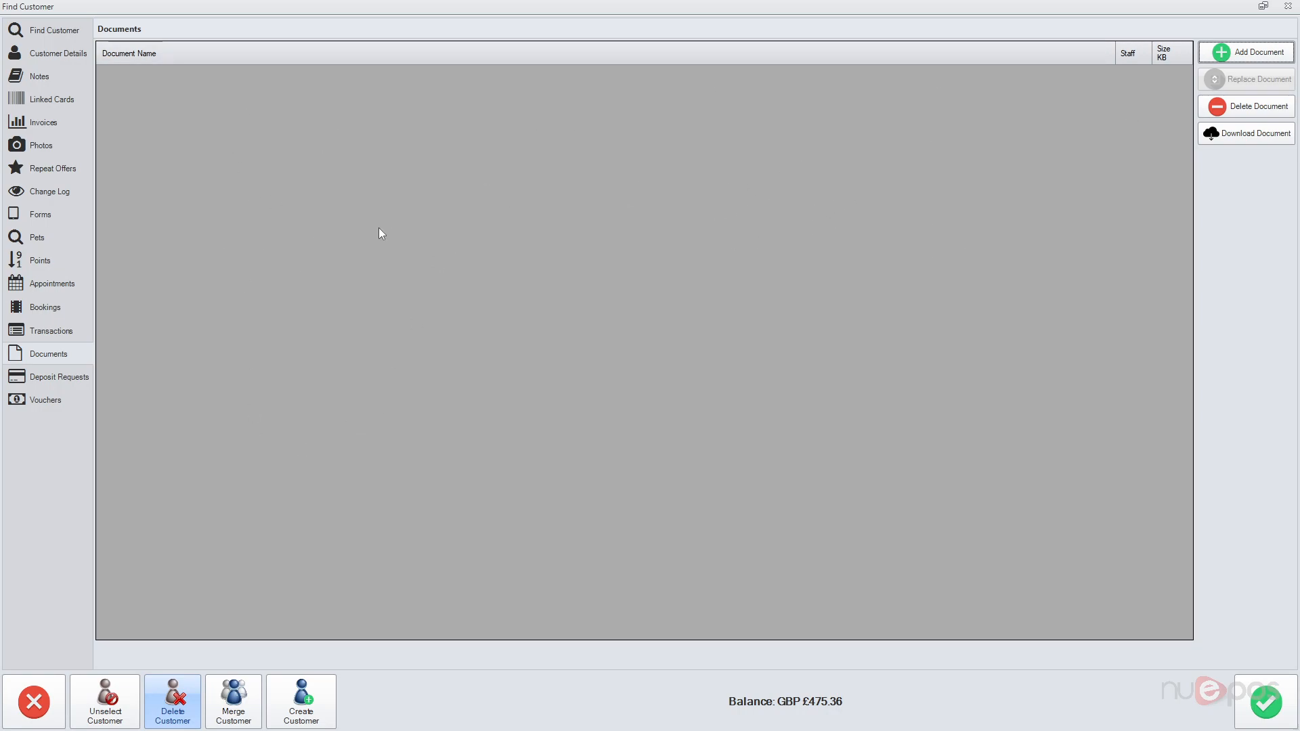
{"action": "left_click", "coordinate": [55, 380]}
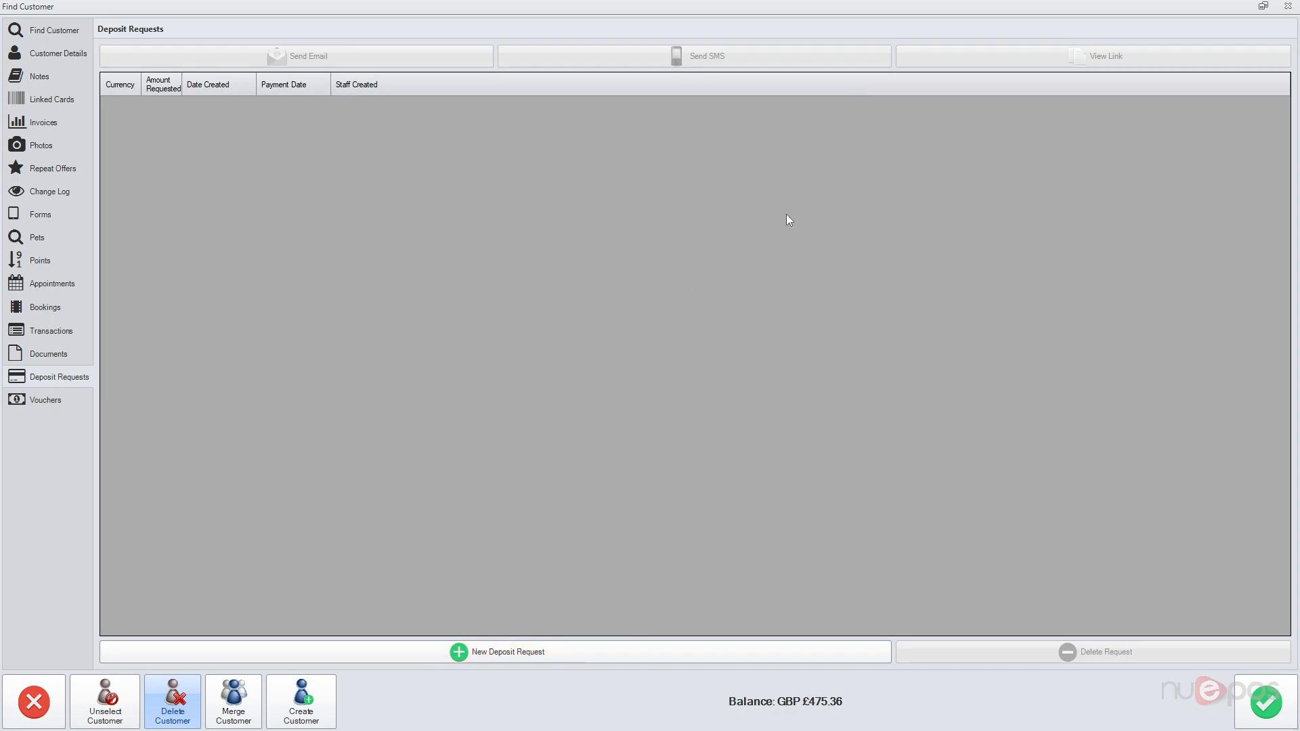
{"action": "left_click", "coordinate": [60, 409]}
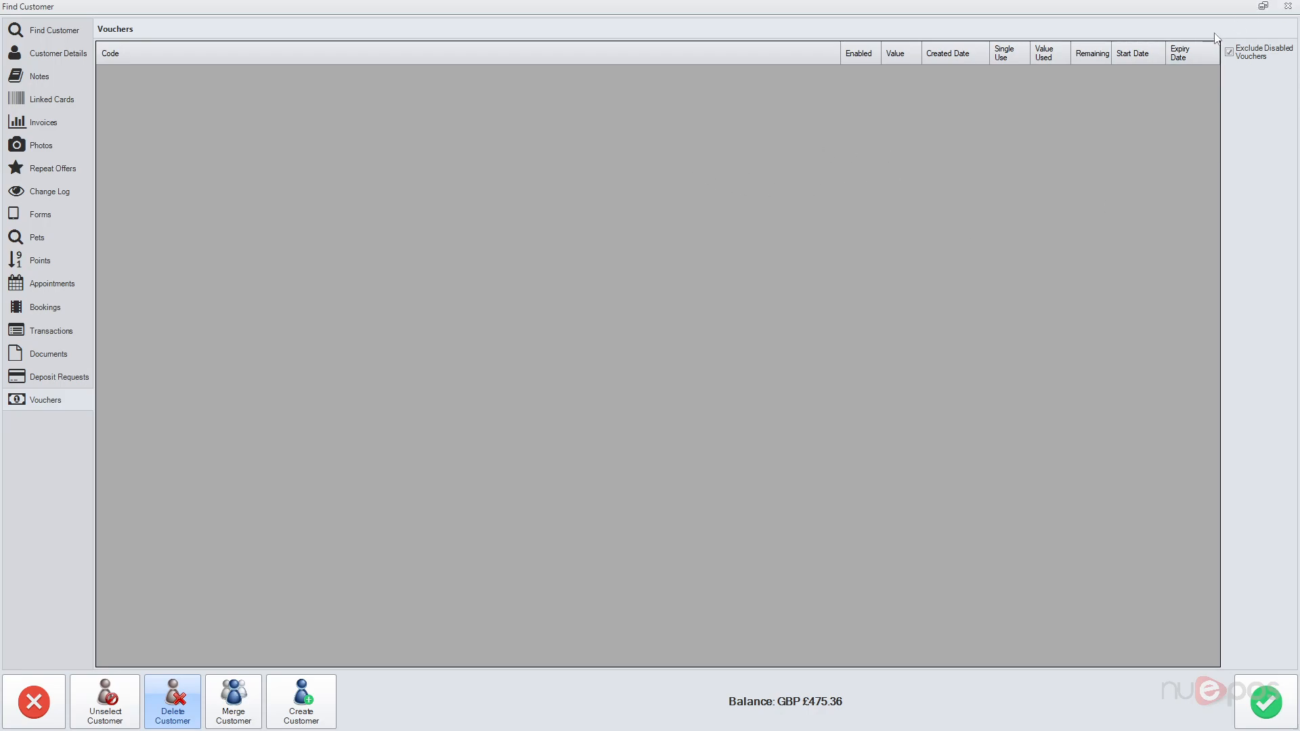
{"action": "left_click", "coordinate": [48, 31]}
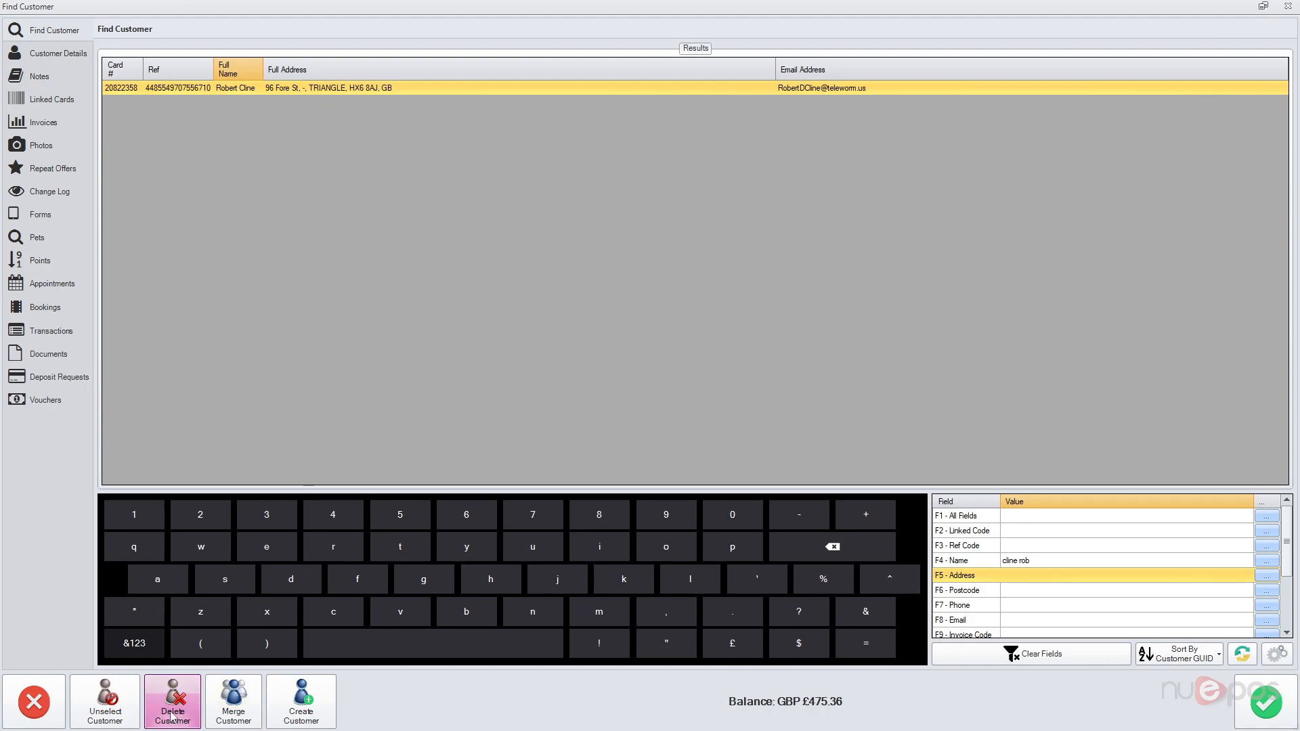
Step: Sort results by Full Address, clear the name search to list all customers, then close the customer window
{"action": "left_click", "coordinate": [347, 93]}
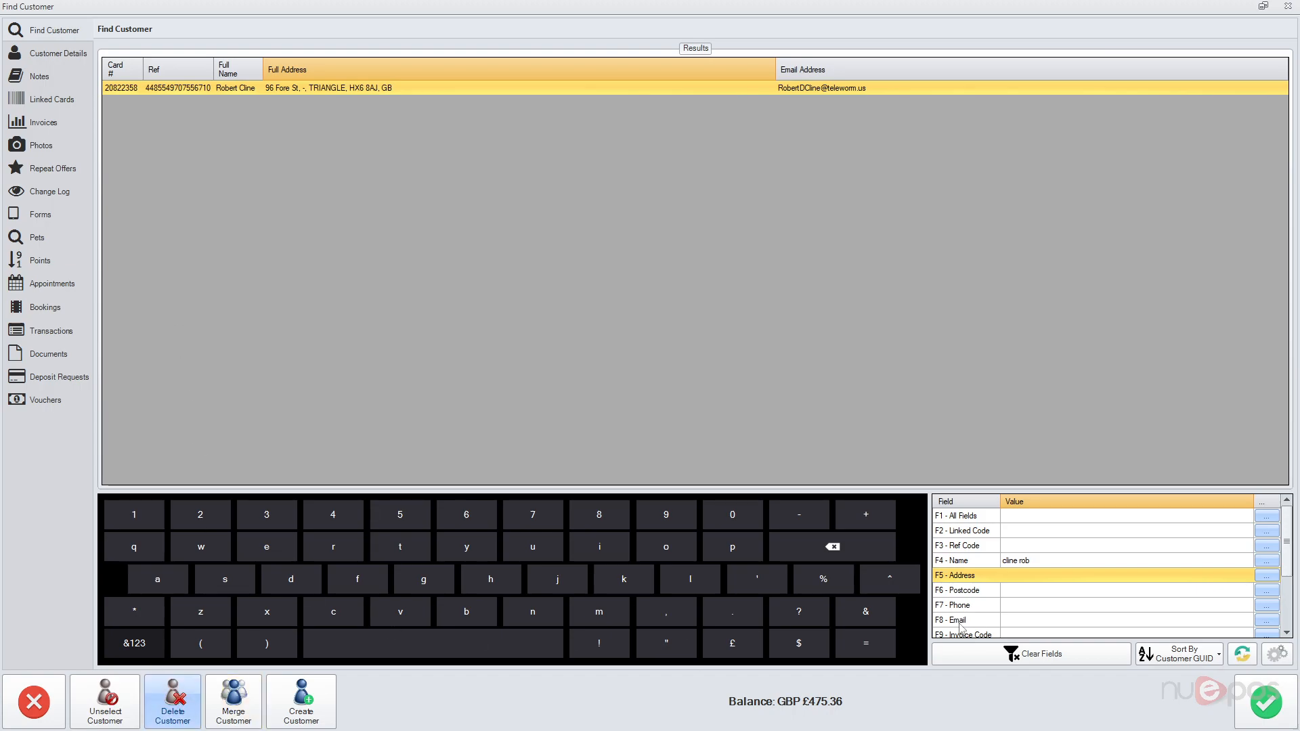
{"action": "left_click", "coordinate": [1103, 566]}
{"action": "key", "text": "BackSpace"}
{"action": "key", "text": "Return"}
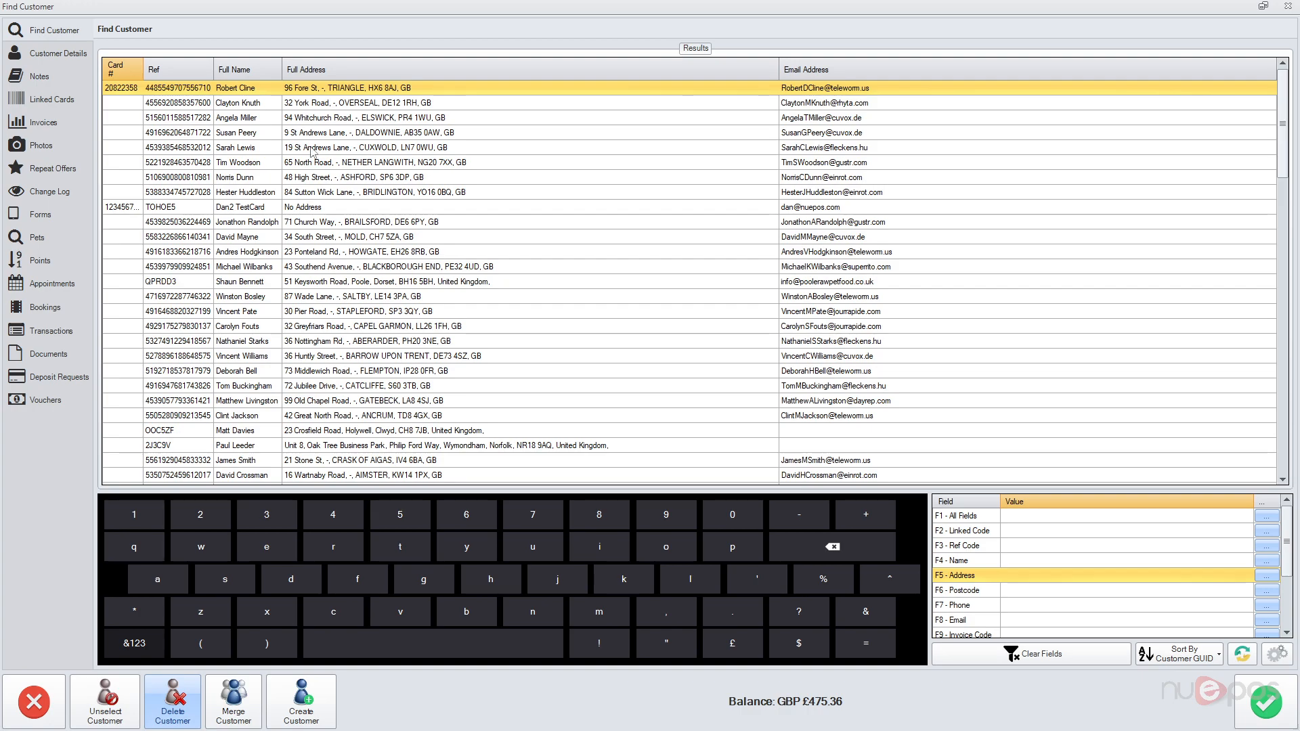
{"action": "left_click", "coordinate": [313, 148], "text": "shift"}
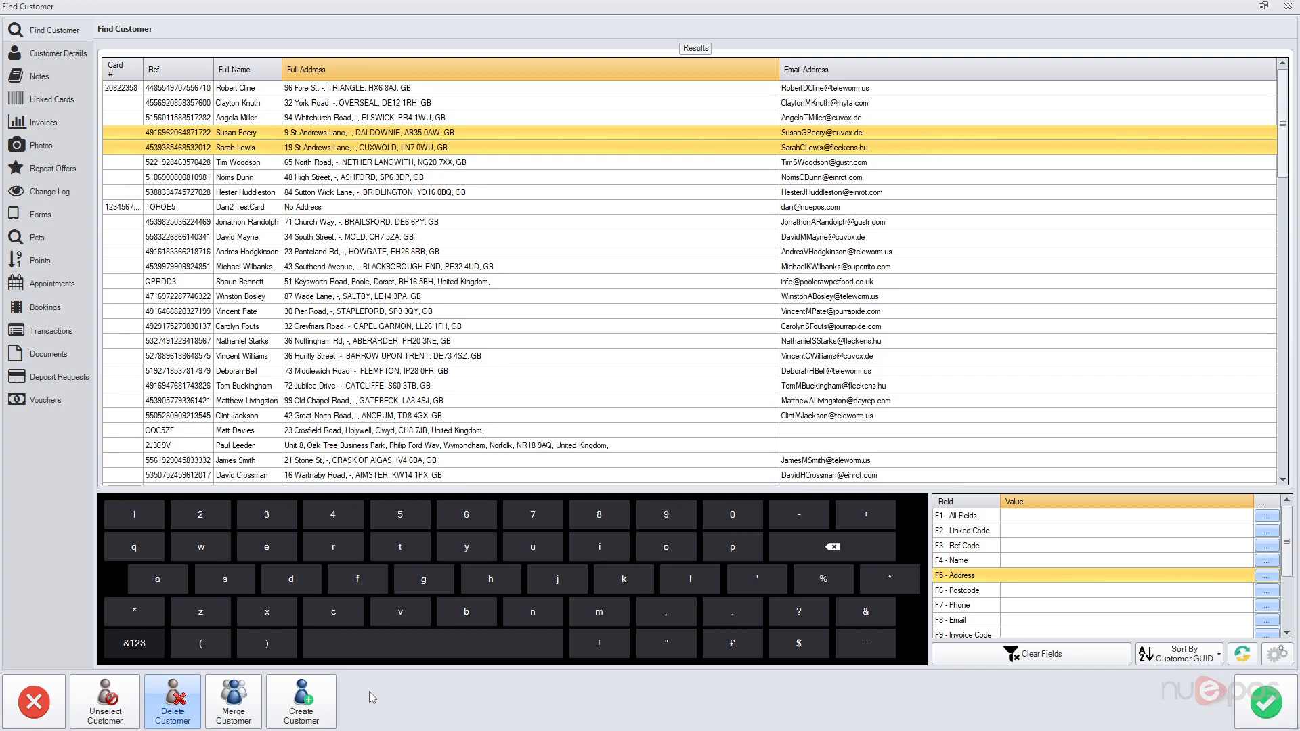
{"action": "left_click", "coordinate": [34, 700]}
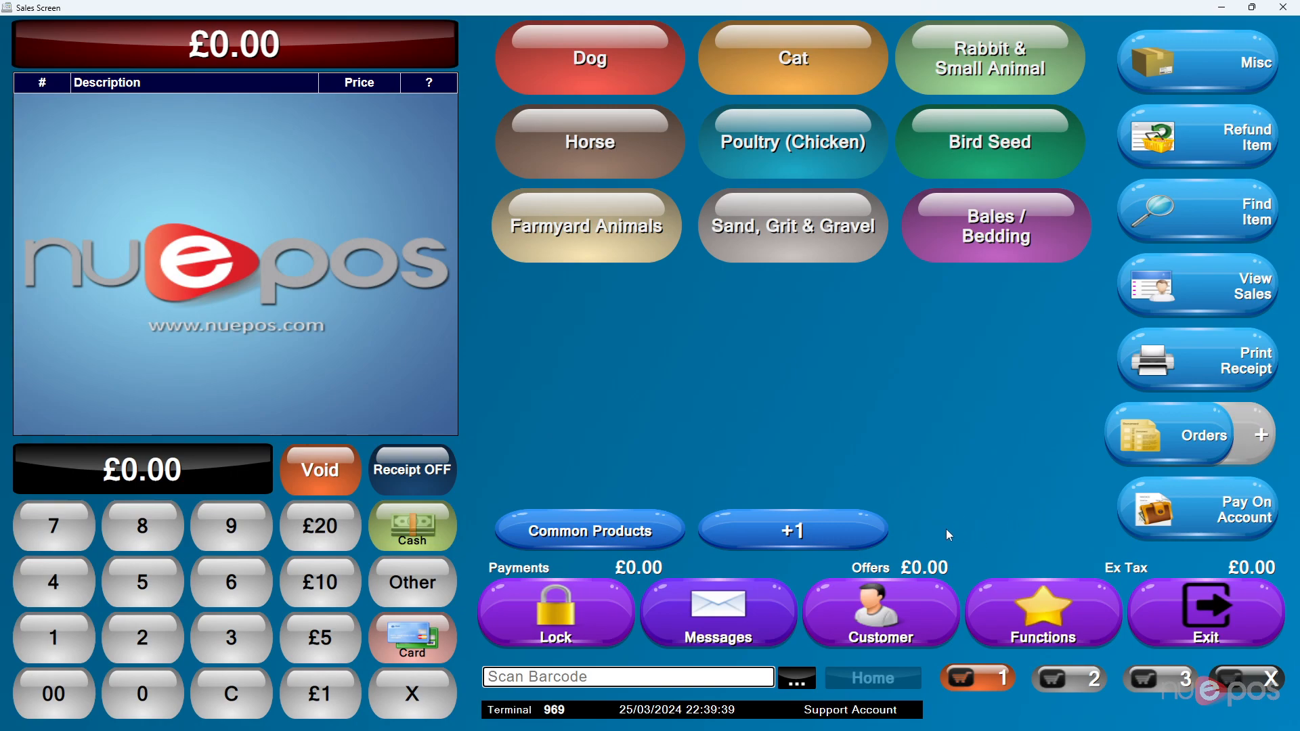
Step: Start a new customer on the Basic tab and enter the customer's full name
{"action": "left_click", "coordinate": [891, 627]}
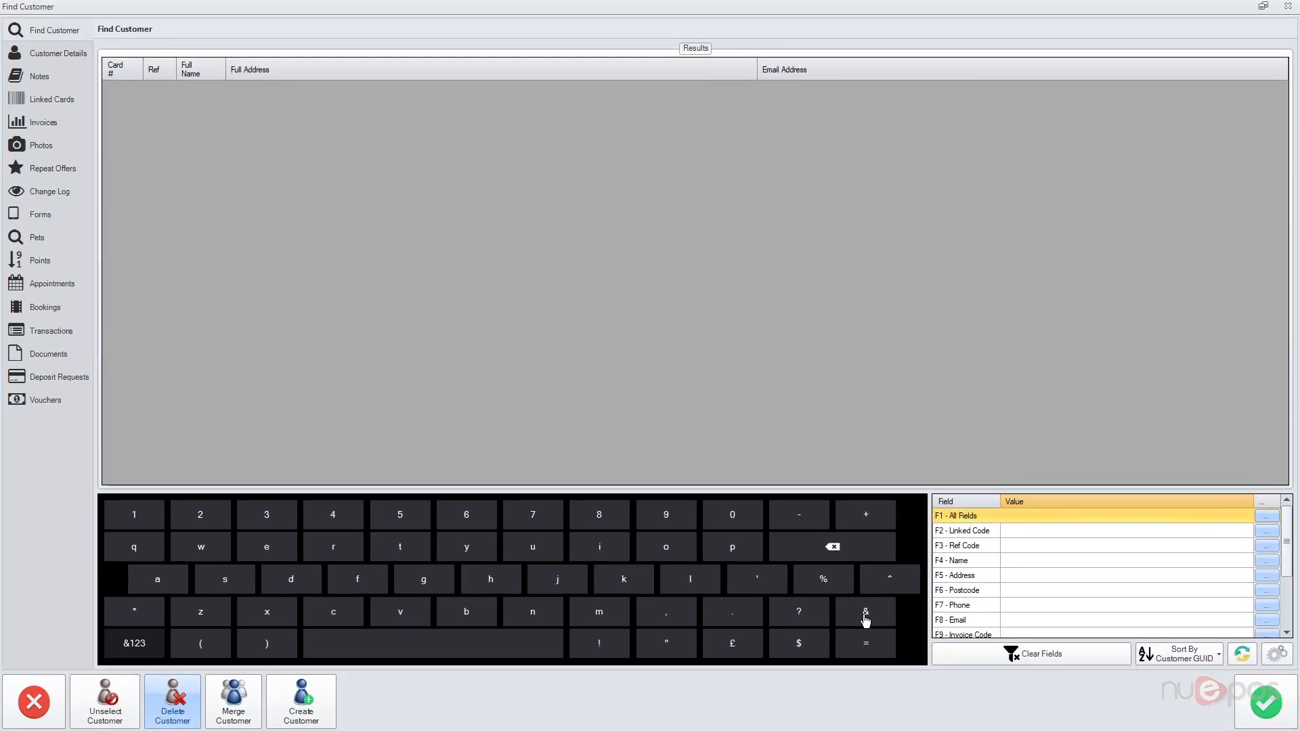
{"action": "left_click", "coordinate": [301, 702]}
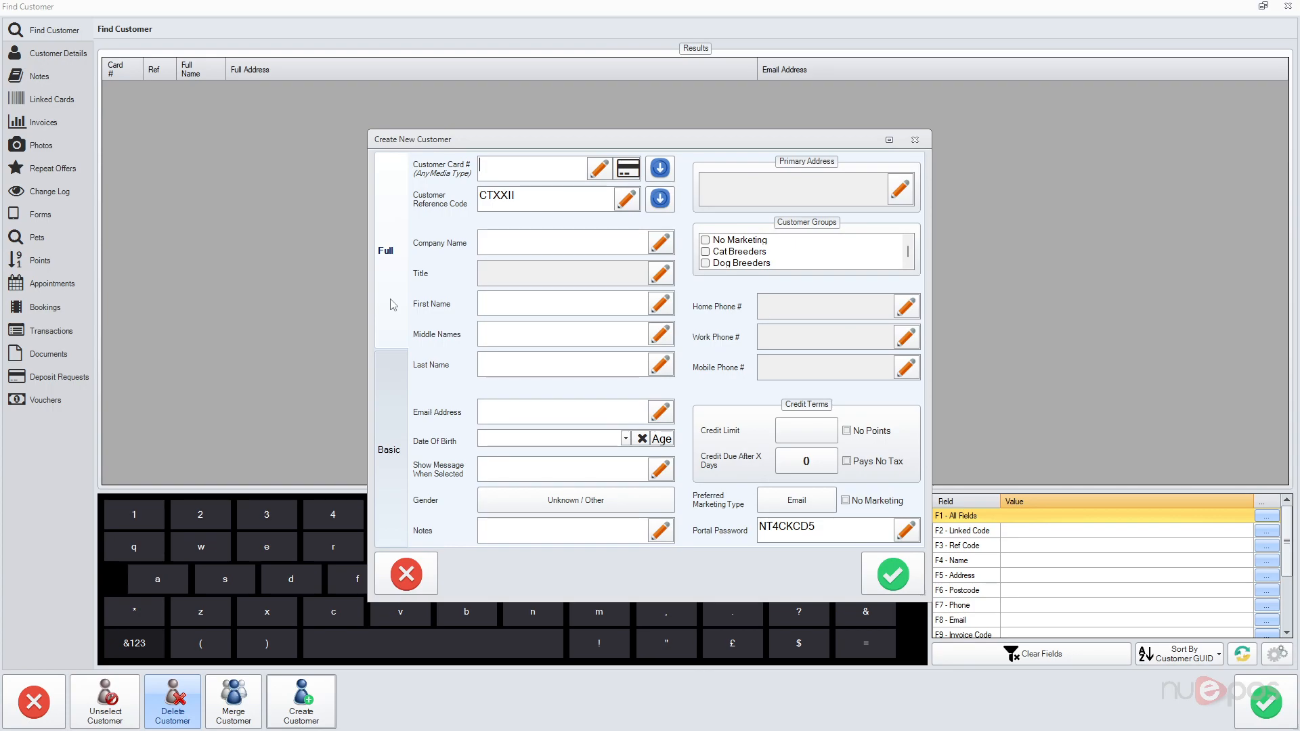
{"action": "left_click", "coordinate": [396, 425]}
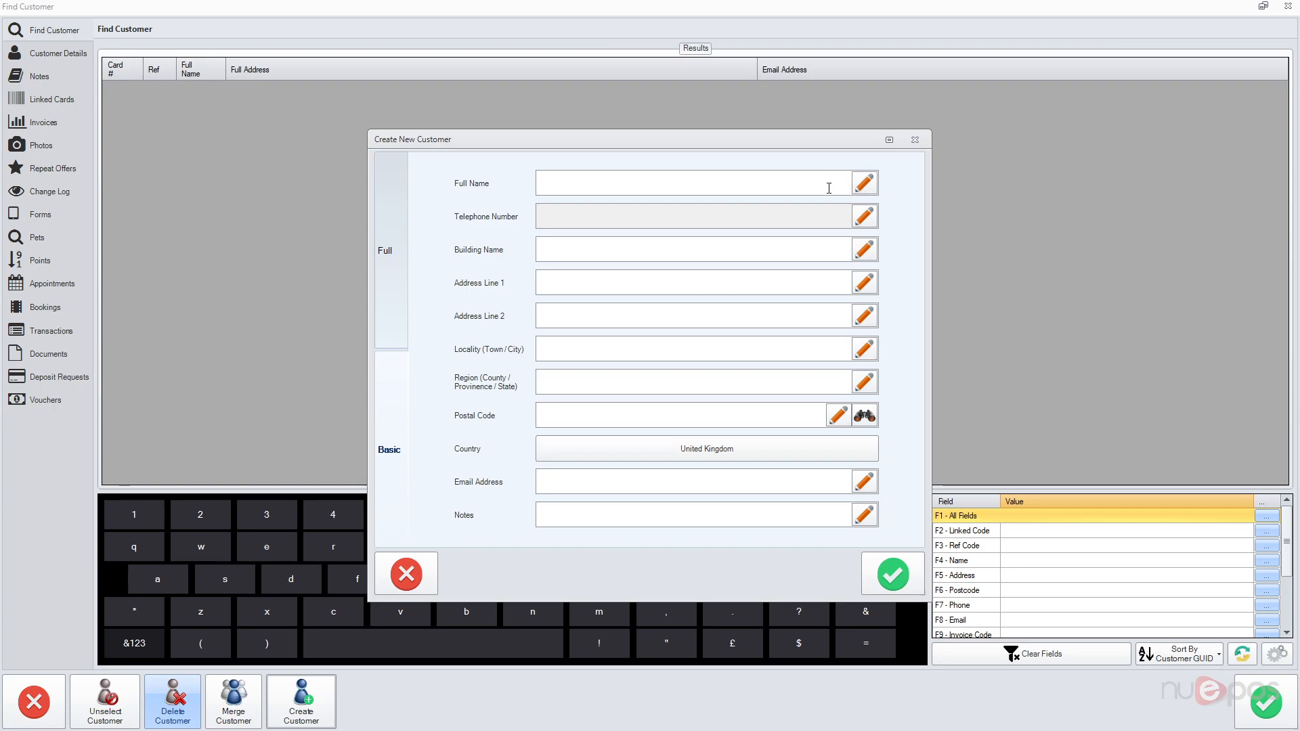
{"action": "left_click", "coordinate": [862, 190]}
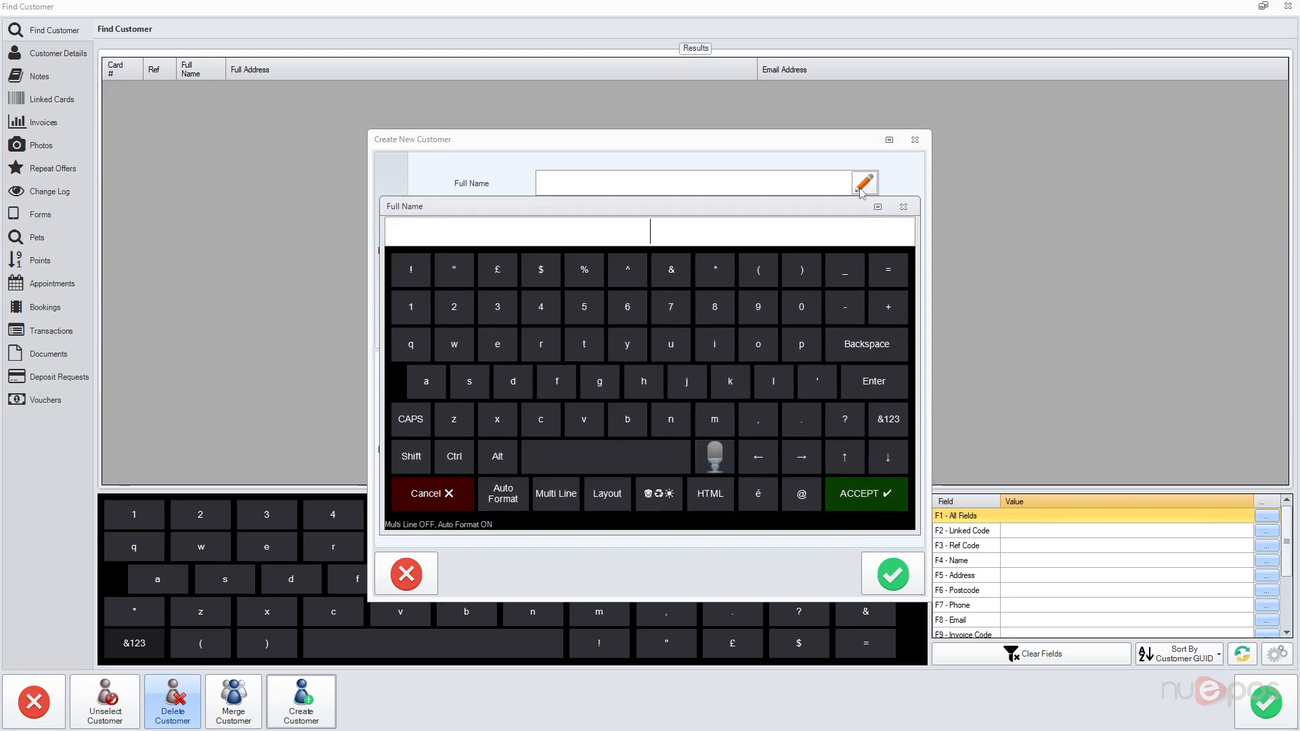
{"action": "key", "text": "Return"}
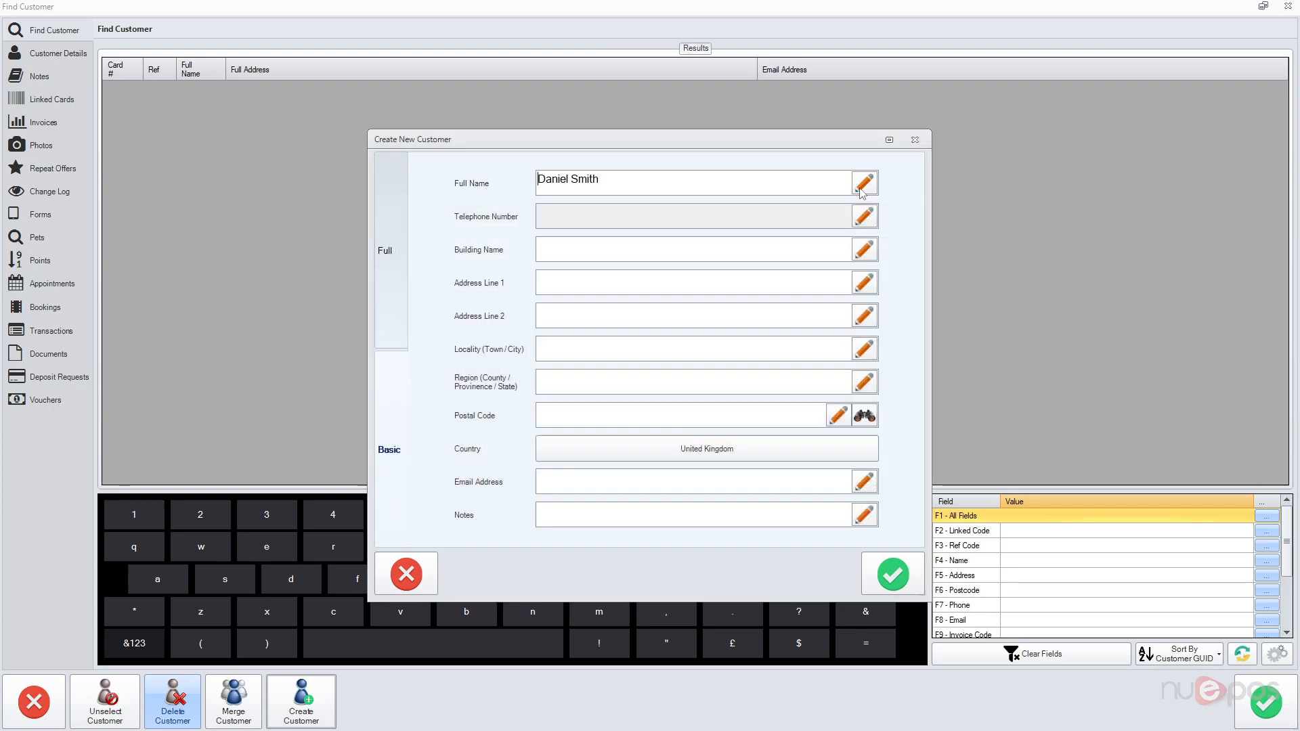
Step: Enter the new customer's telephone number and postcode
{"action": "left_click", "coordinate": [868, 220]}
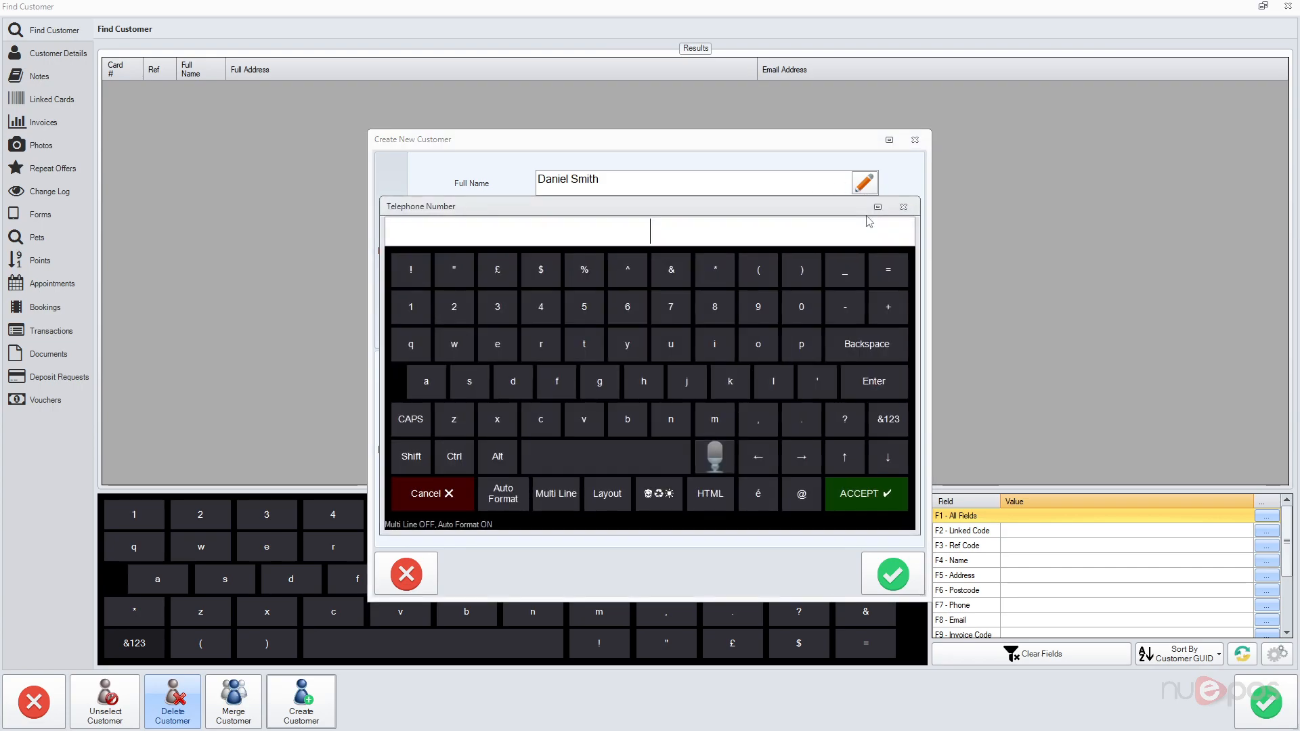
{"action": "left_click", "coordinate": [880, 498]}
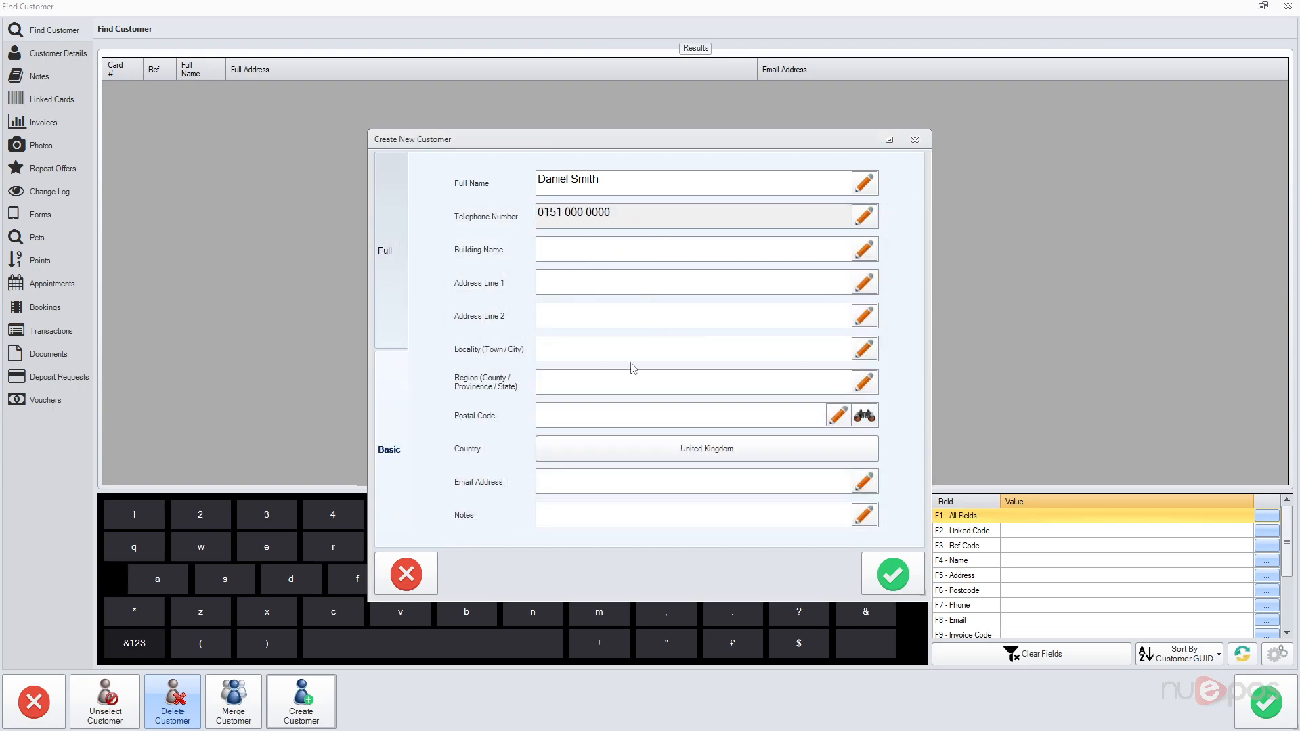
{"action": "left_click", "coordinate": [838, 415]}
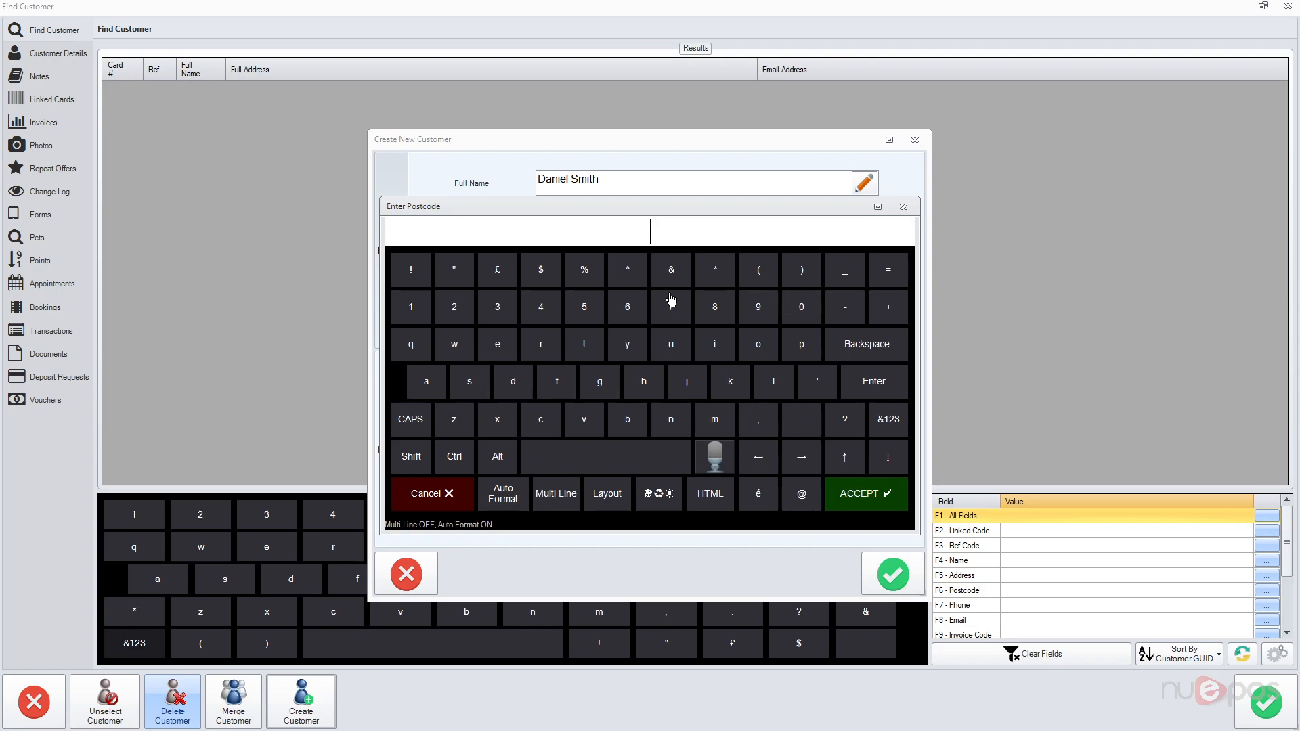
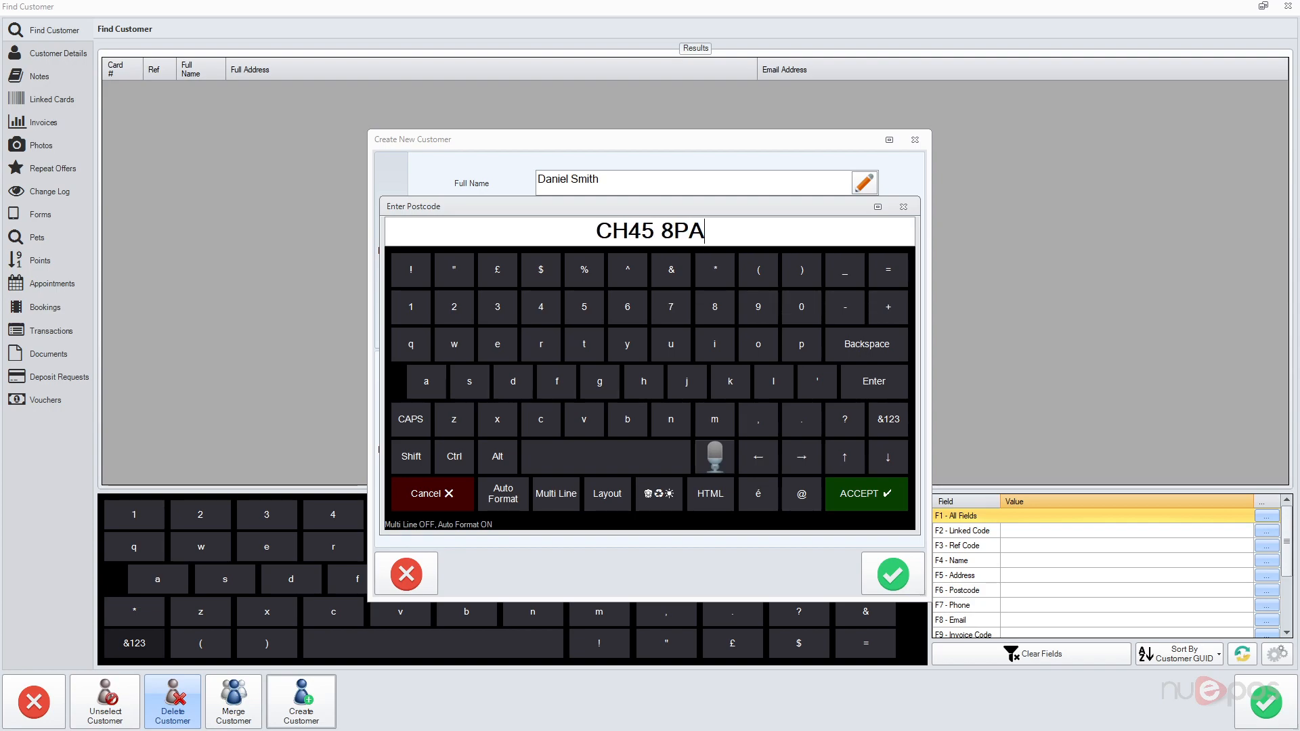
{"action": "key", "text": "Return"}
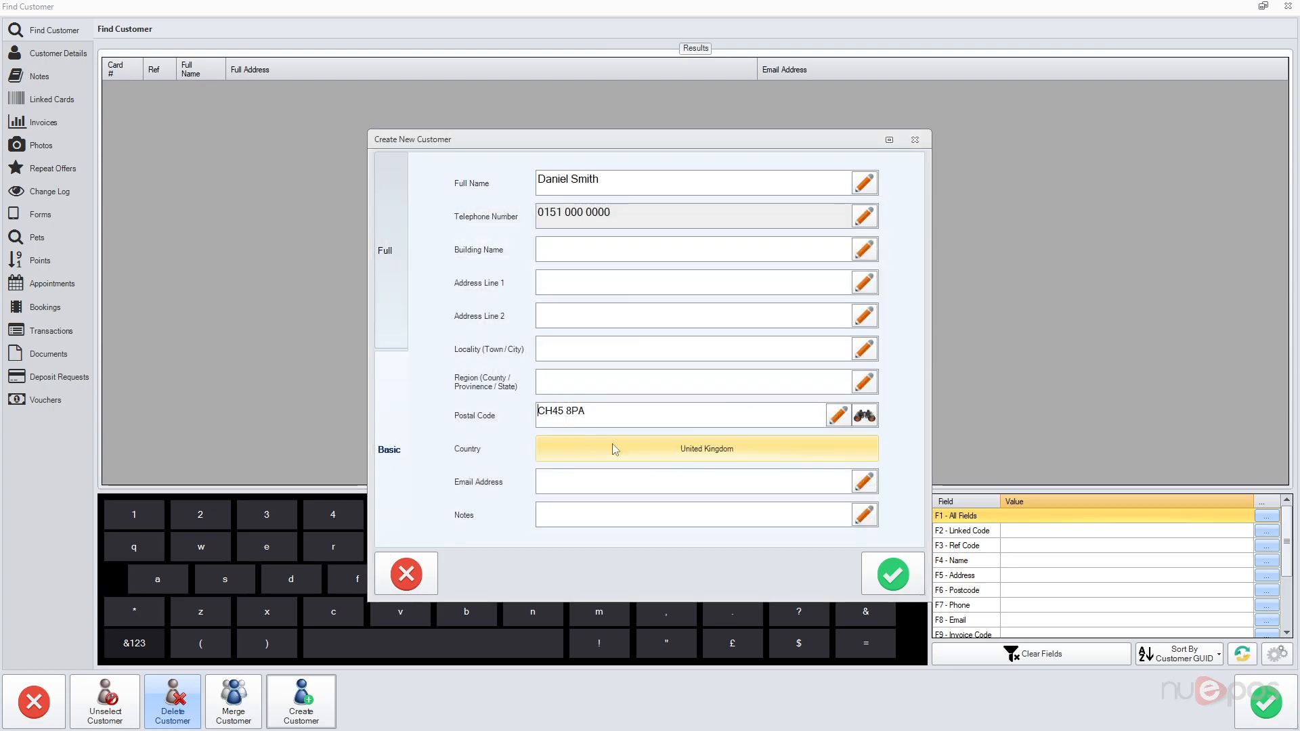
Step: Look up the postcode and fill the form with the customer's house address
{"action": "left_click", "coordinate": [864, 416]}
{"action": "left_click_drag", "start_coordinate": [911, 312], "coordinate": [911, 395]}
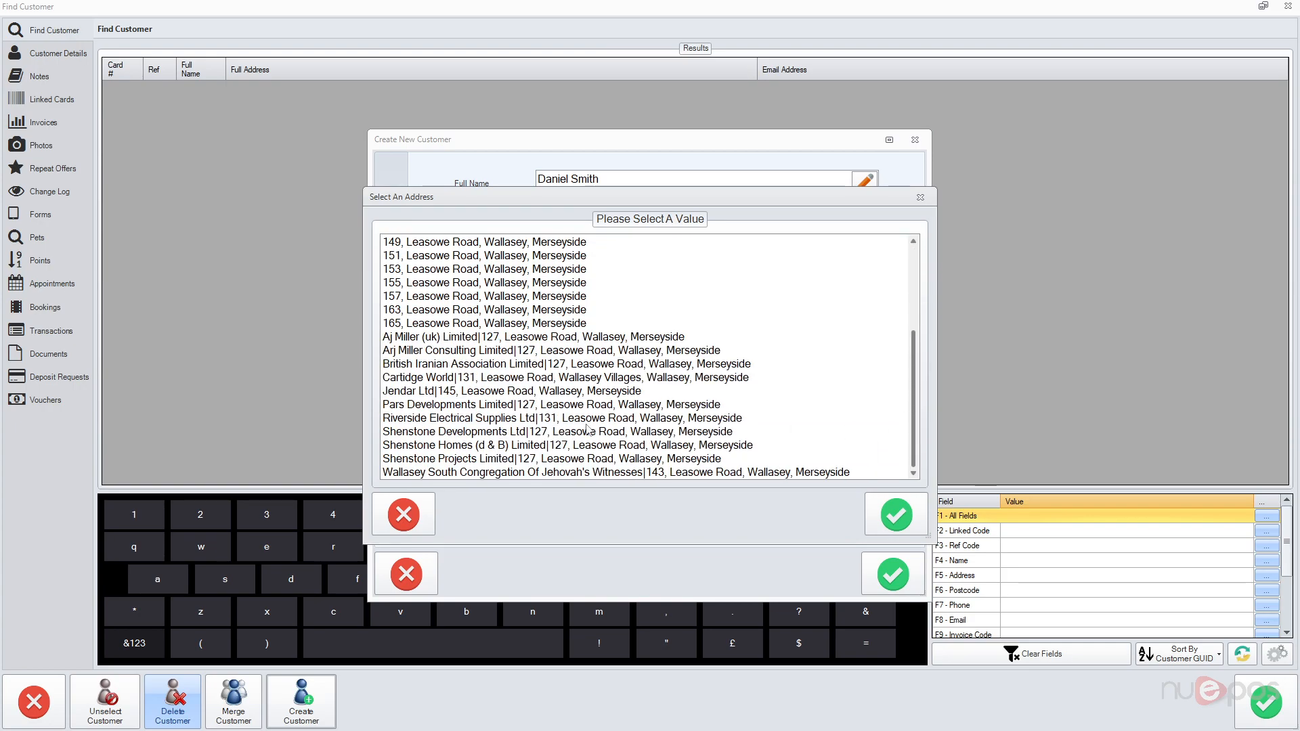
{"action": "left_click", "coordinate": [559, 437]}
{"action": "scroll", "coordinate": [518, 406], "scroll_direction": "up", "scroll_amount": 4}
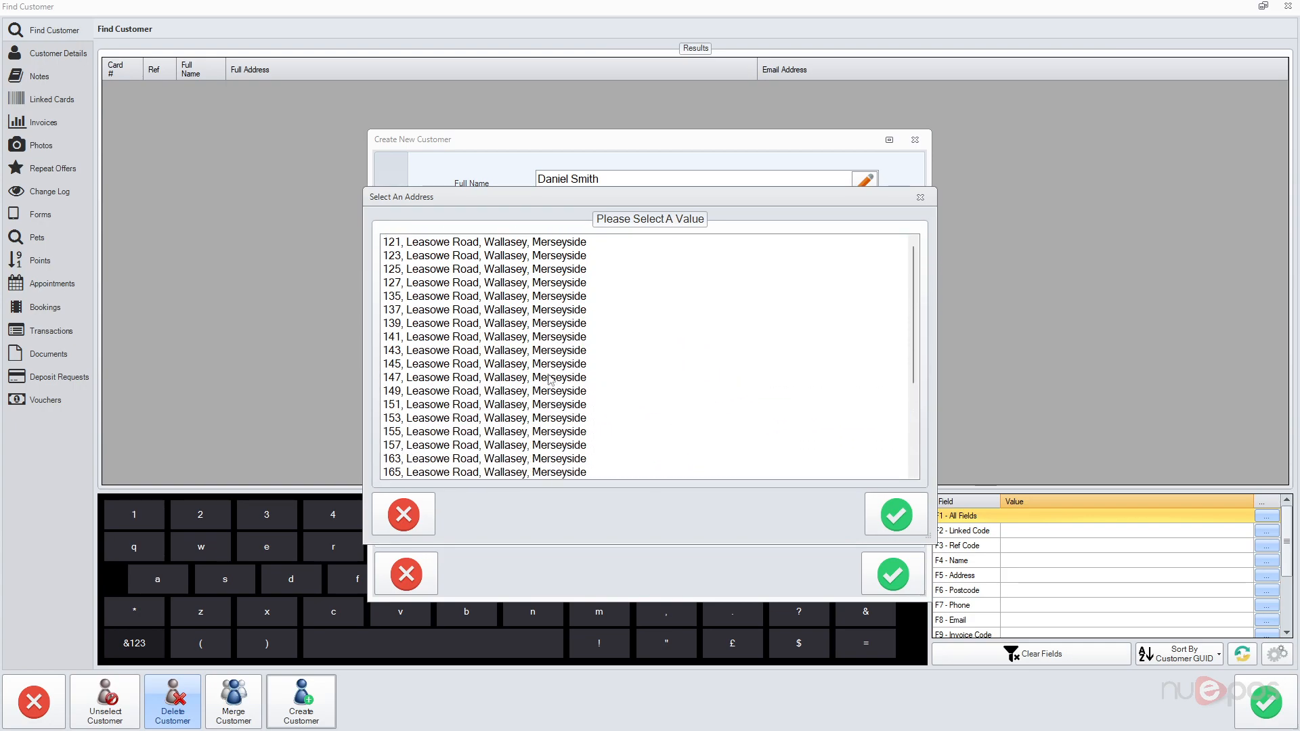
{"action": "left_click", "coordinate": [467, 271]}
{"action": "left_click", "coordinate": [467, 281]}
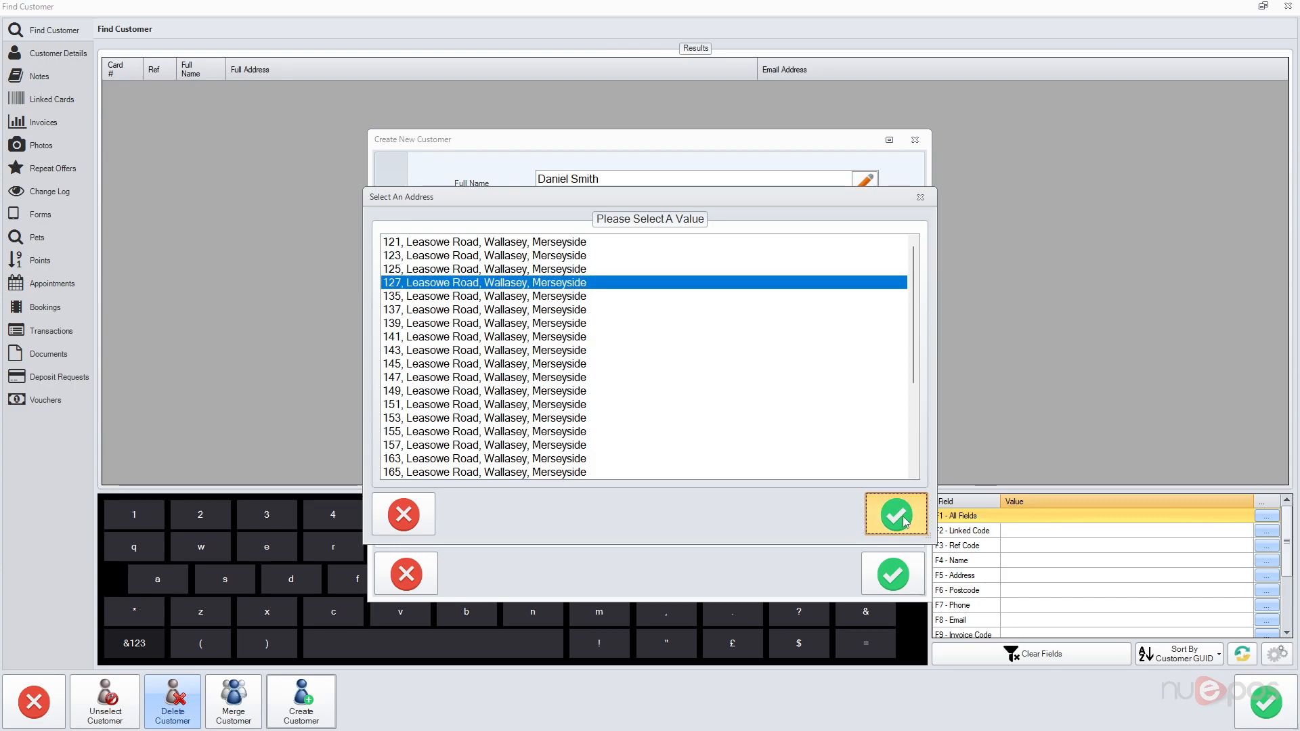
{"action": "left_click", "coordinate": [896, 516]}
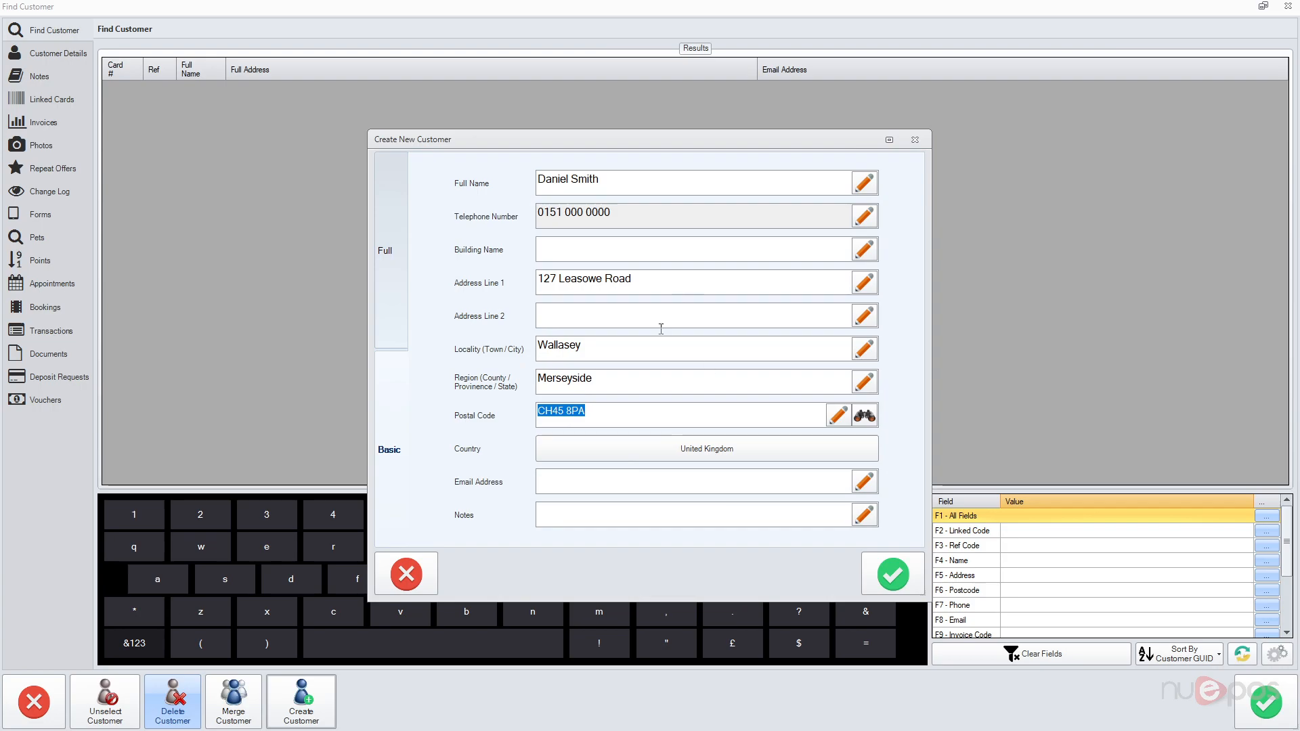
Step: Check the split first and last names on the Full tab, then save the customer
{"action": "left_click", "coordinate": [382, 257]}
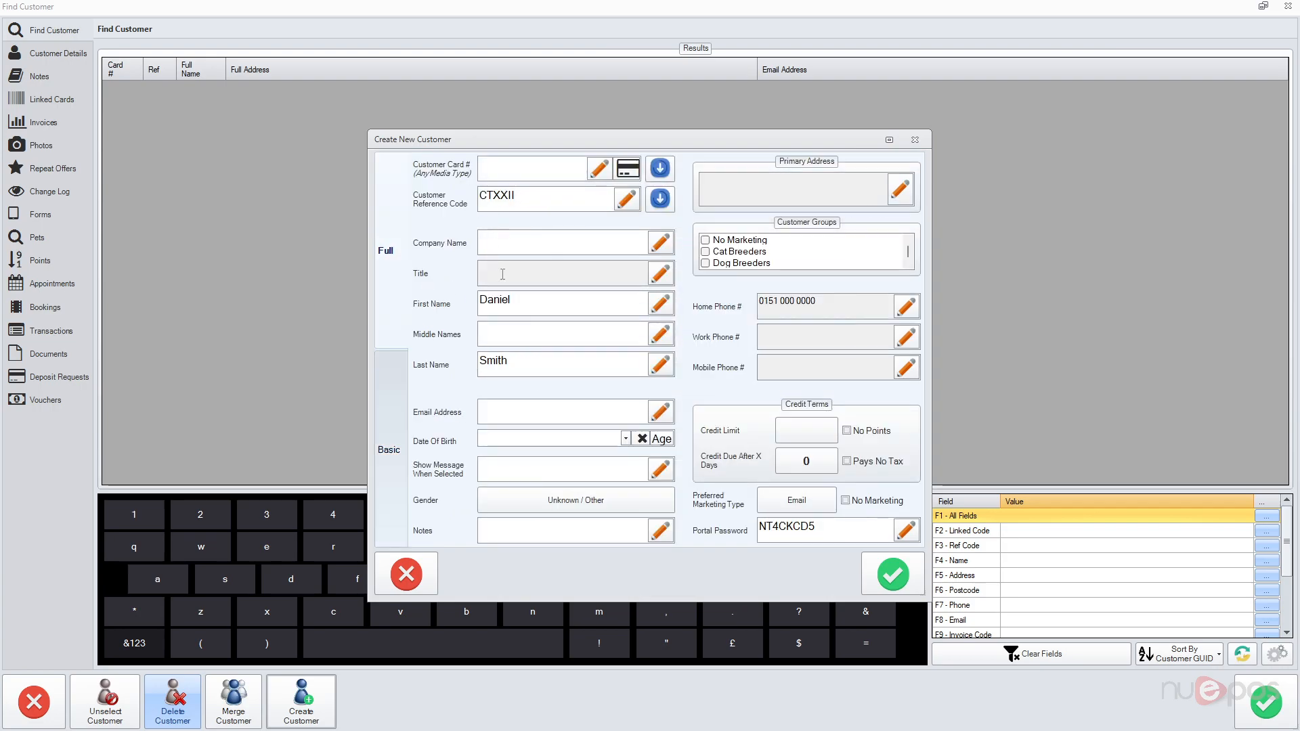
{"action": "double_click", "coordinate": [531, 298]}
{"action": "double_click", "coordinate": [572, 360]}
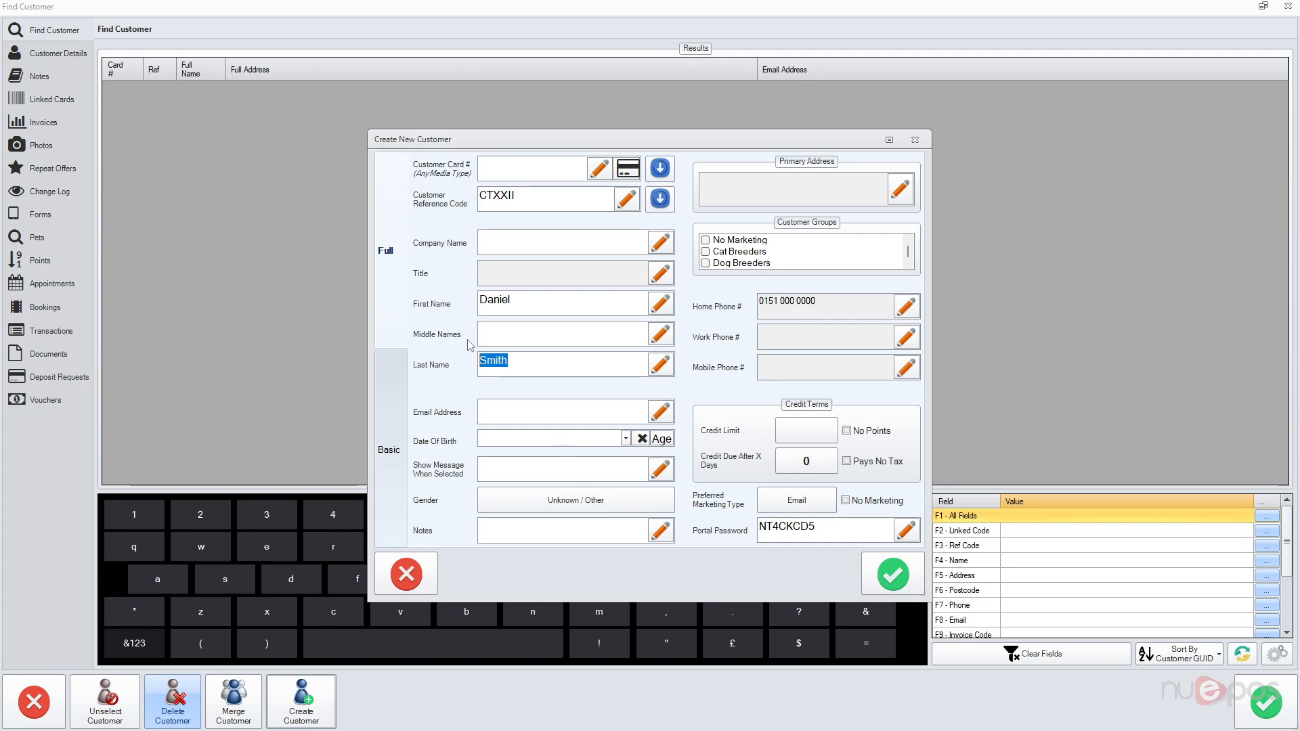
{"action": "left_click", "coordinate": [890, 577]}
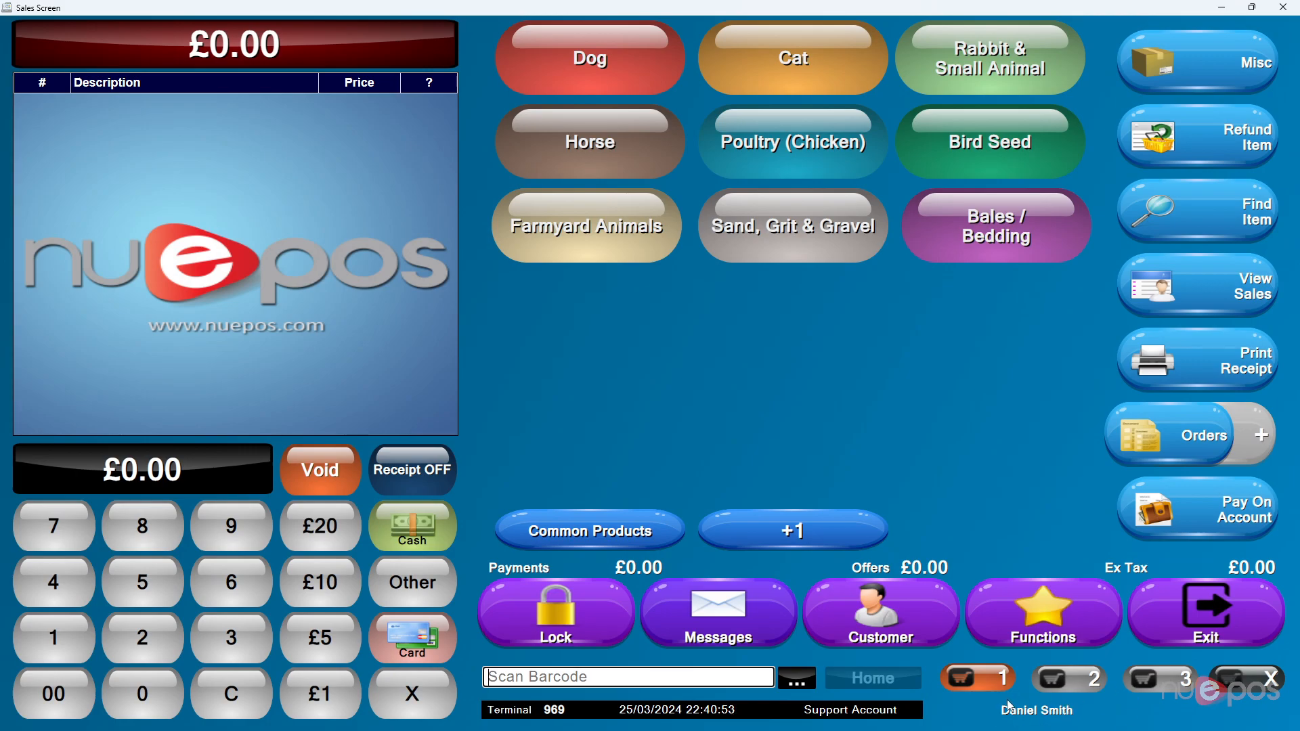
Step: Attach the first listed existing customer to the £0.00 sale
{"action": "left_click", "coordinate": [884, 618]}
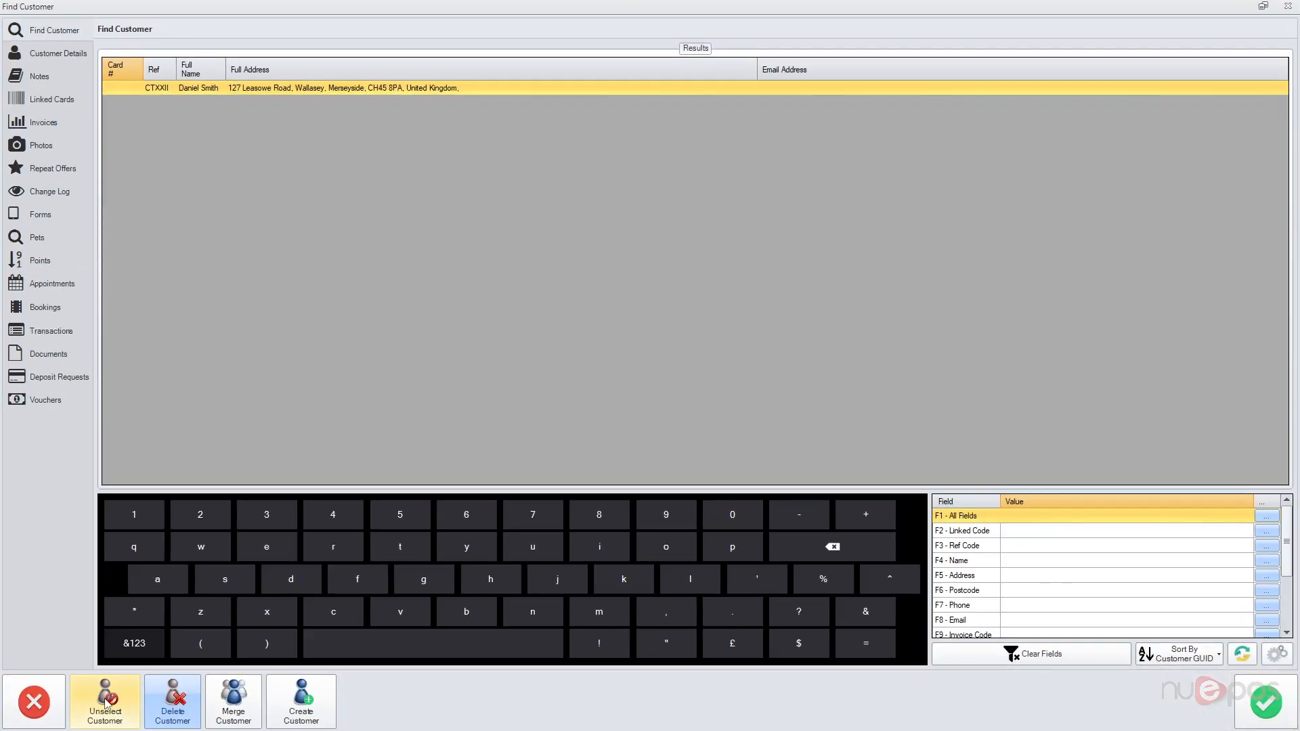
{"action": "left_click", "coordinate": [34, 703]}
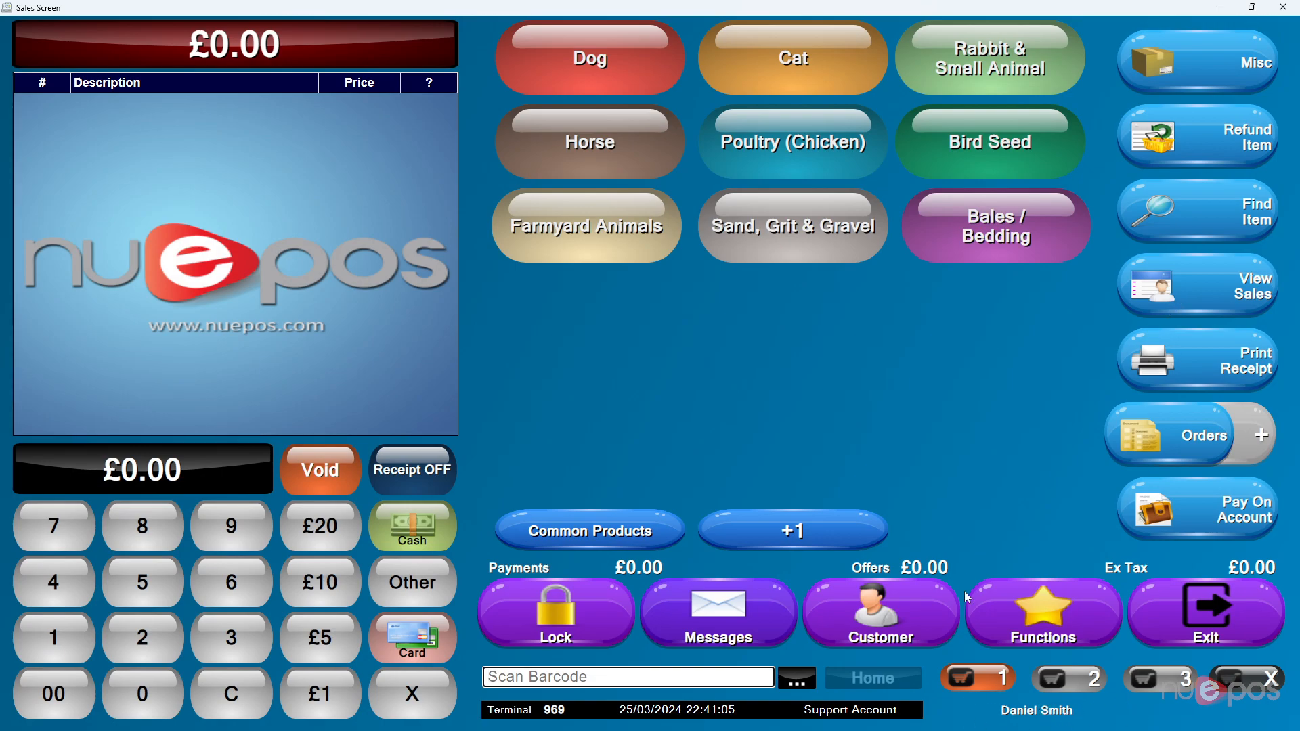
{"action": "left_click", "coordinate": [902, 612]}
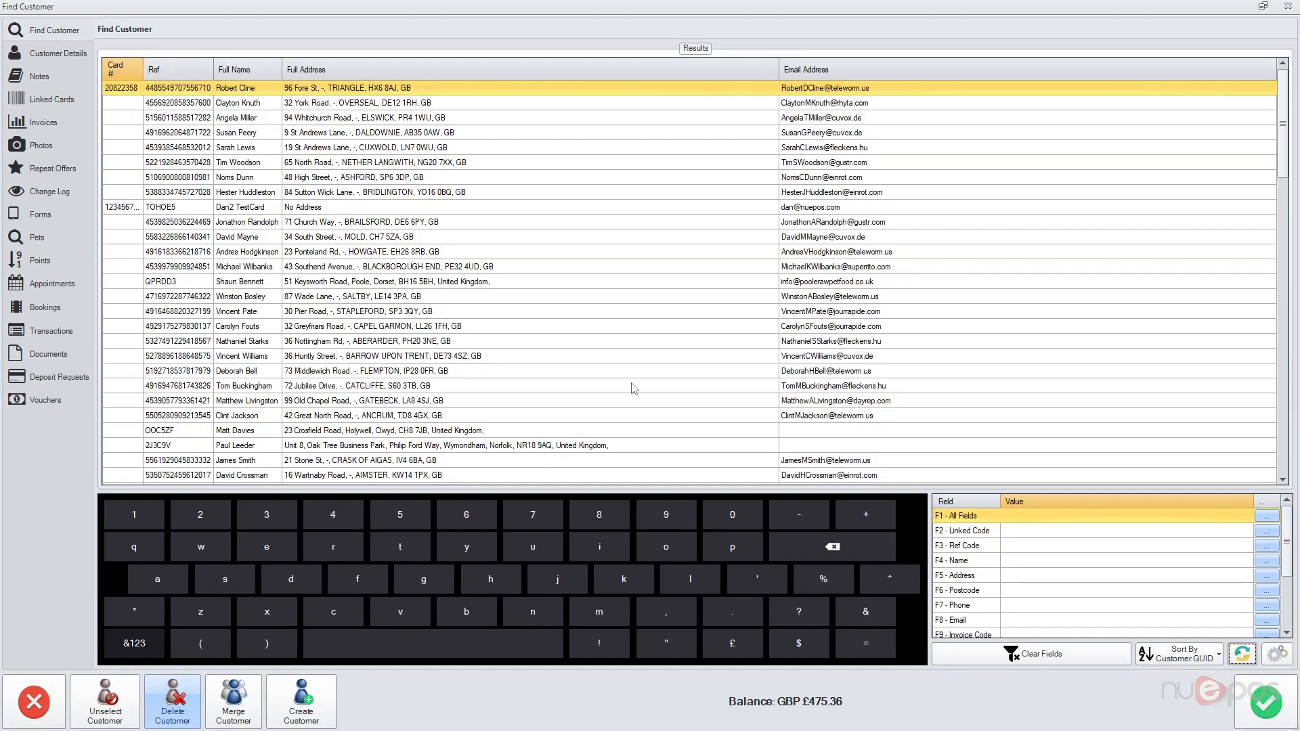
{"action": "left_click", "coordinate": [1265, 703]}
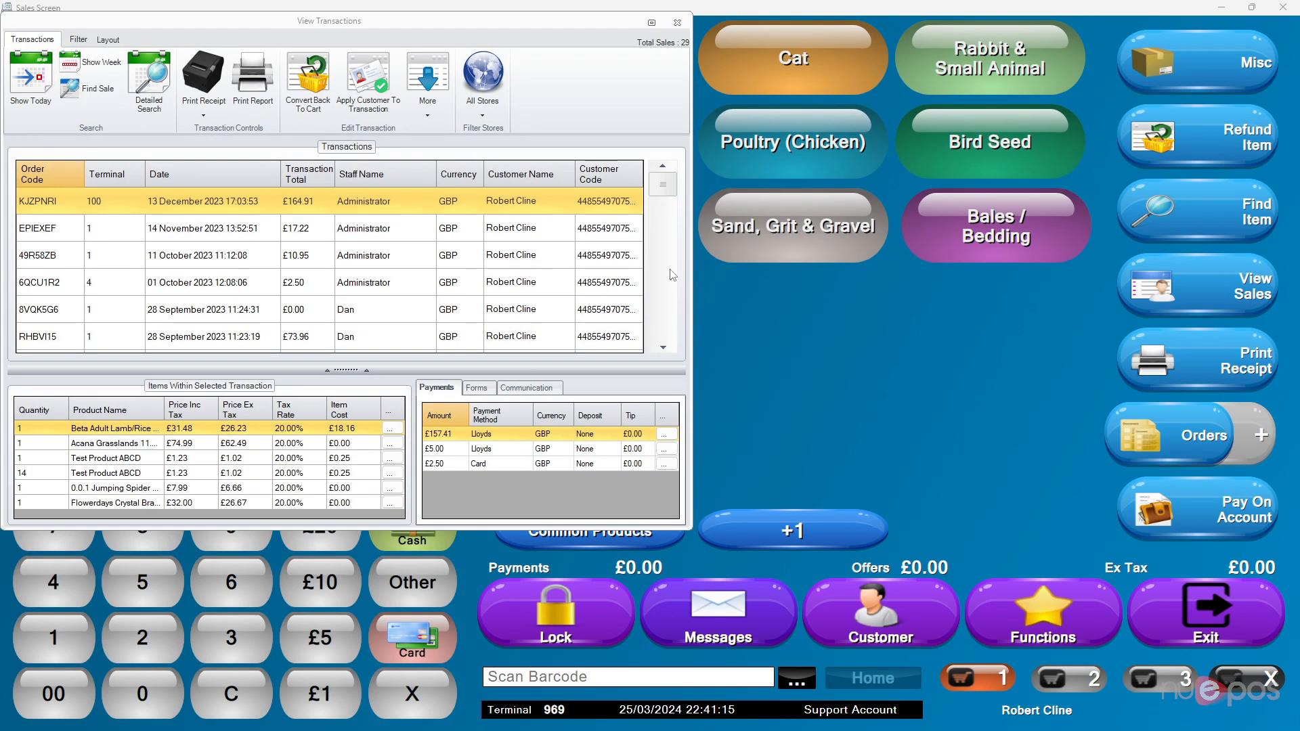
Step: Maximise View Transactions and show the items of the 14 November transaction
{"action": "left_click_drag", "start_coordinate": [481, 26], "coordinate": [672, 59]}
{"action": "double_click", "coordinate": [672, 59]}
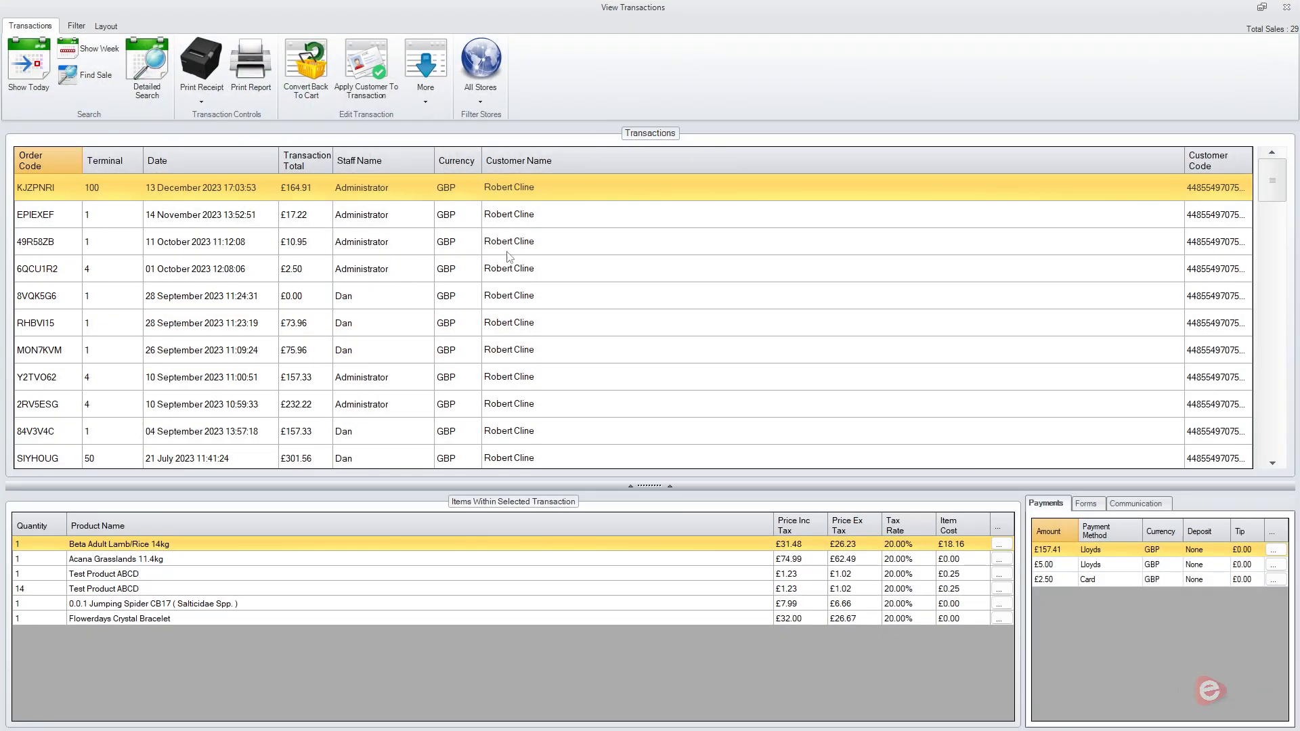
{"action": "scroll", "coordinate": [542, 257], "scroll_direction": "down", "scroll_amount": 10}
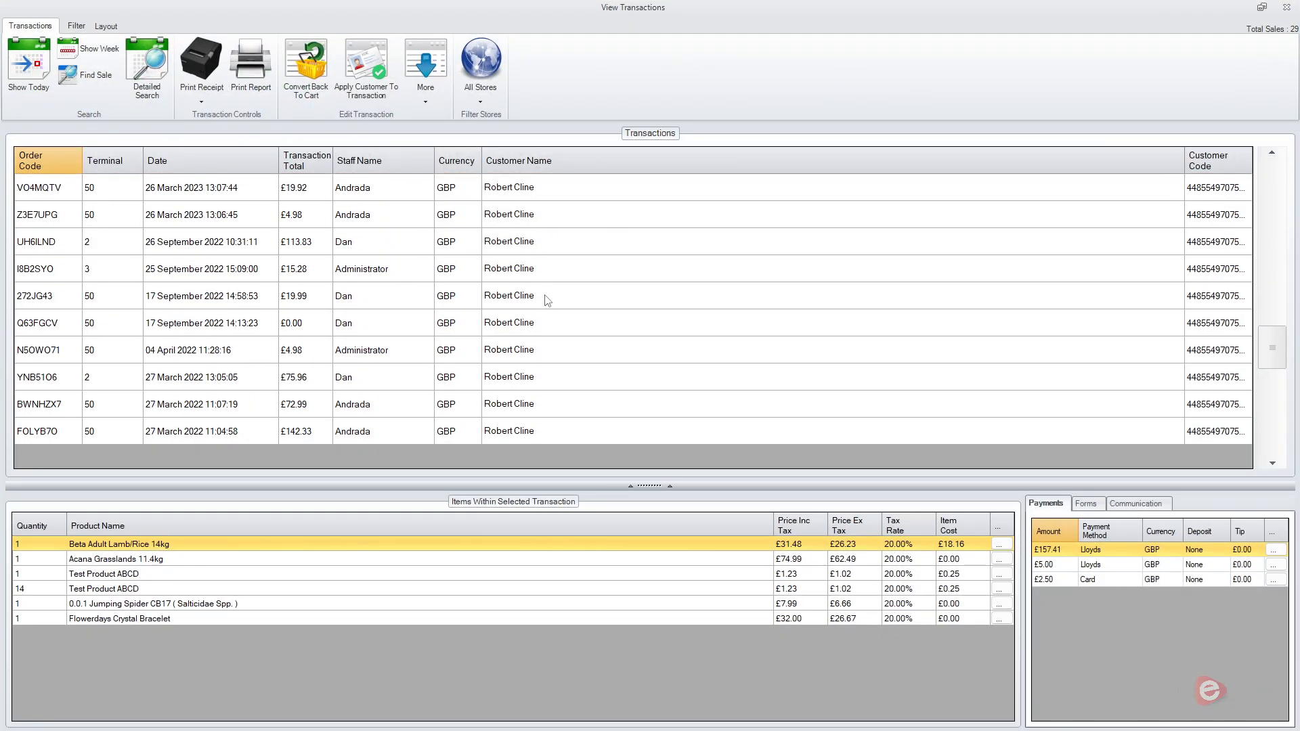
{"action": "scroll", "coordinate": [546, 314], "scroll_direction": "up", "scroll_amount": 10}
{"action": "left_click", "coordinate": [478, 89]}
{"action": "left_click", "coordinate": [482, 73]}
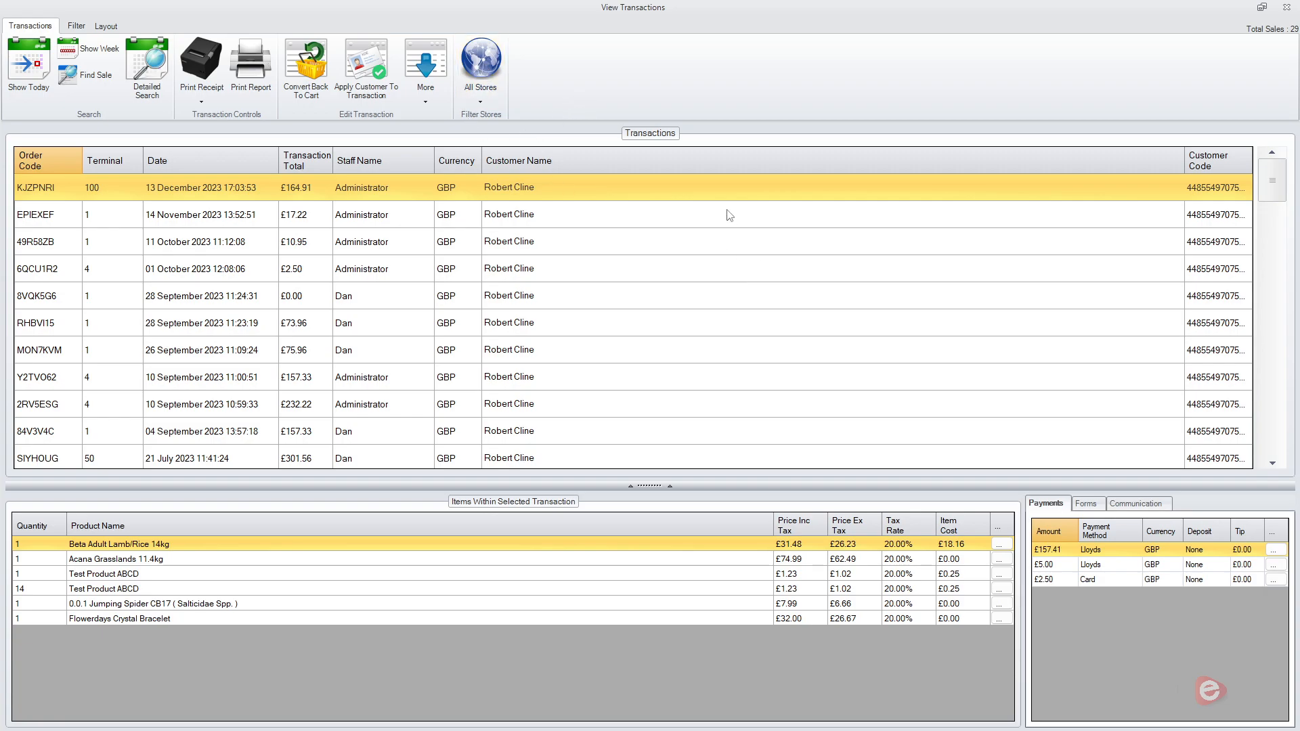
{"action": "left_click", "coordinate": [628, 270]}
{"action": "left_click", "coordinate": [611, 203]}
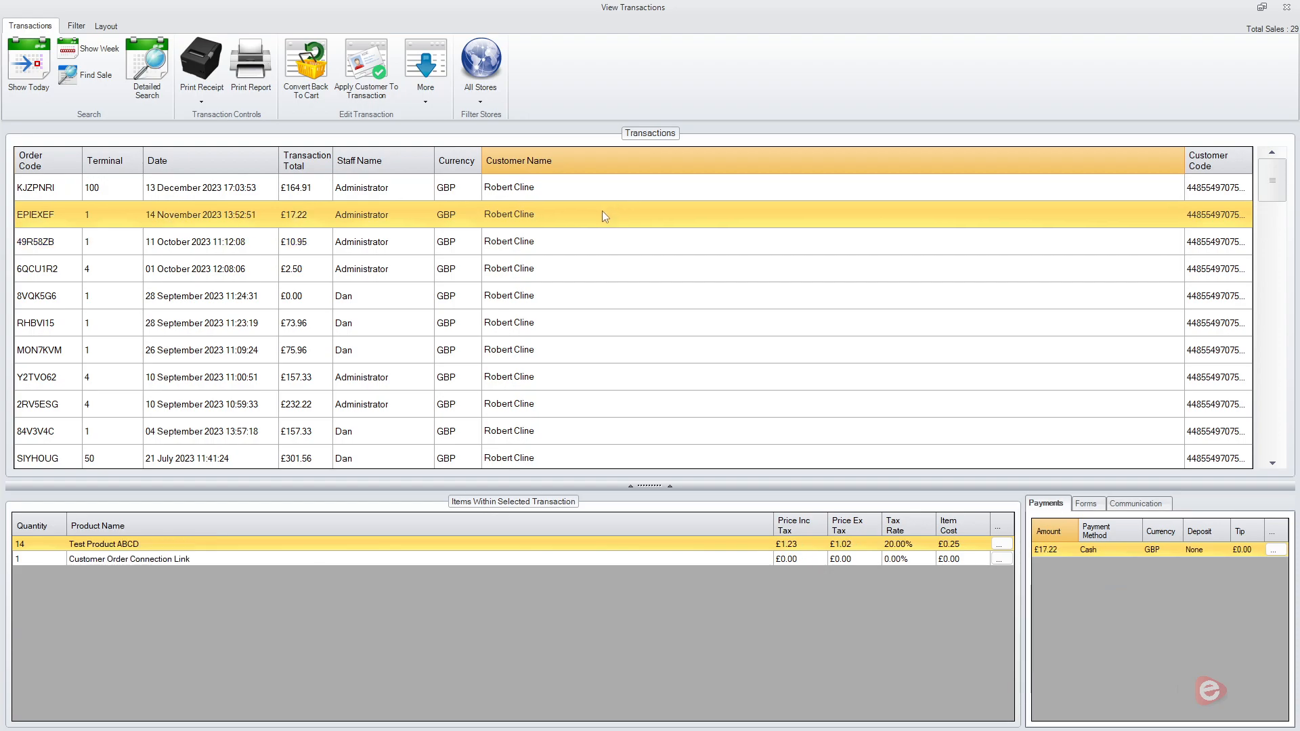
Step: Open the More menu without choosing, and view the 11 October and latest transactions
{"action": "left_click", "coordinate": [425, 74]}
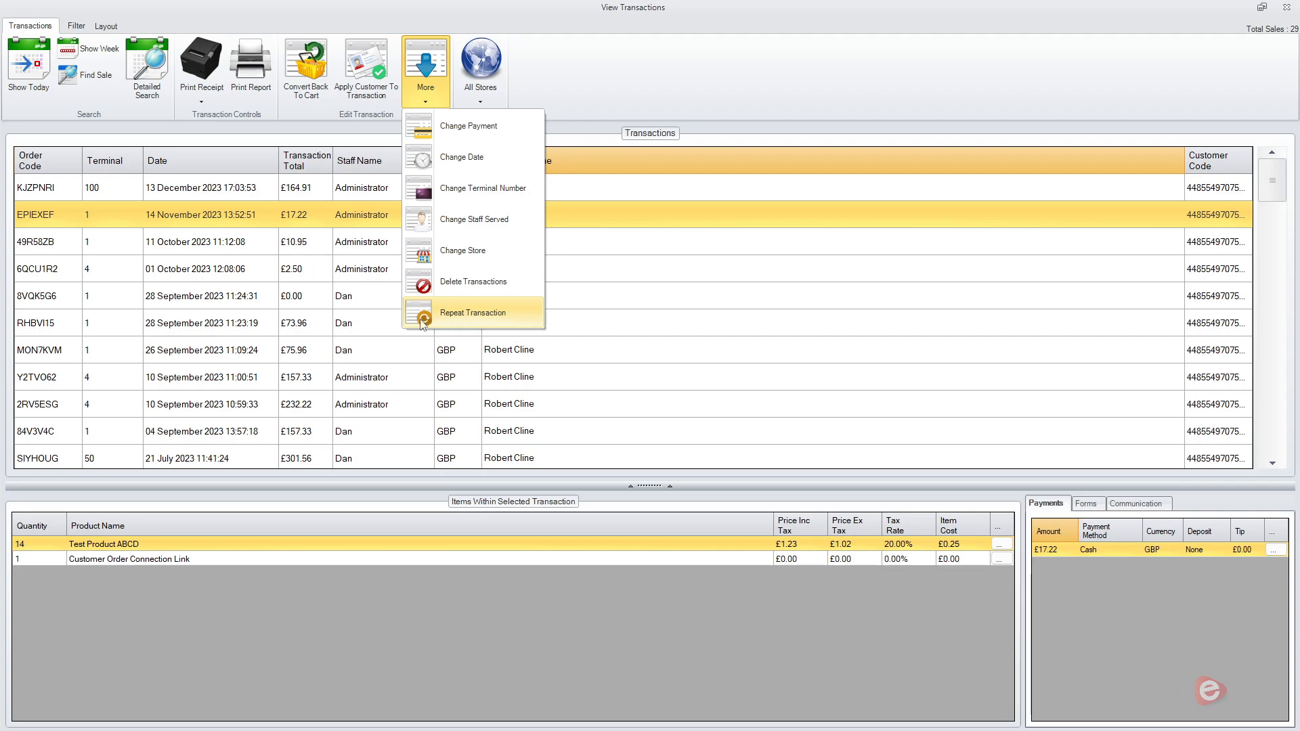
{"action": "left_click", "coordinate": [324, 290]}
{"action": "left_click", "coordinate": [400, 220]}
{"action": "left_click", "coordinate": [390, 252]}
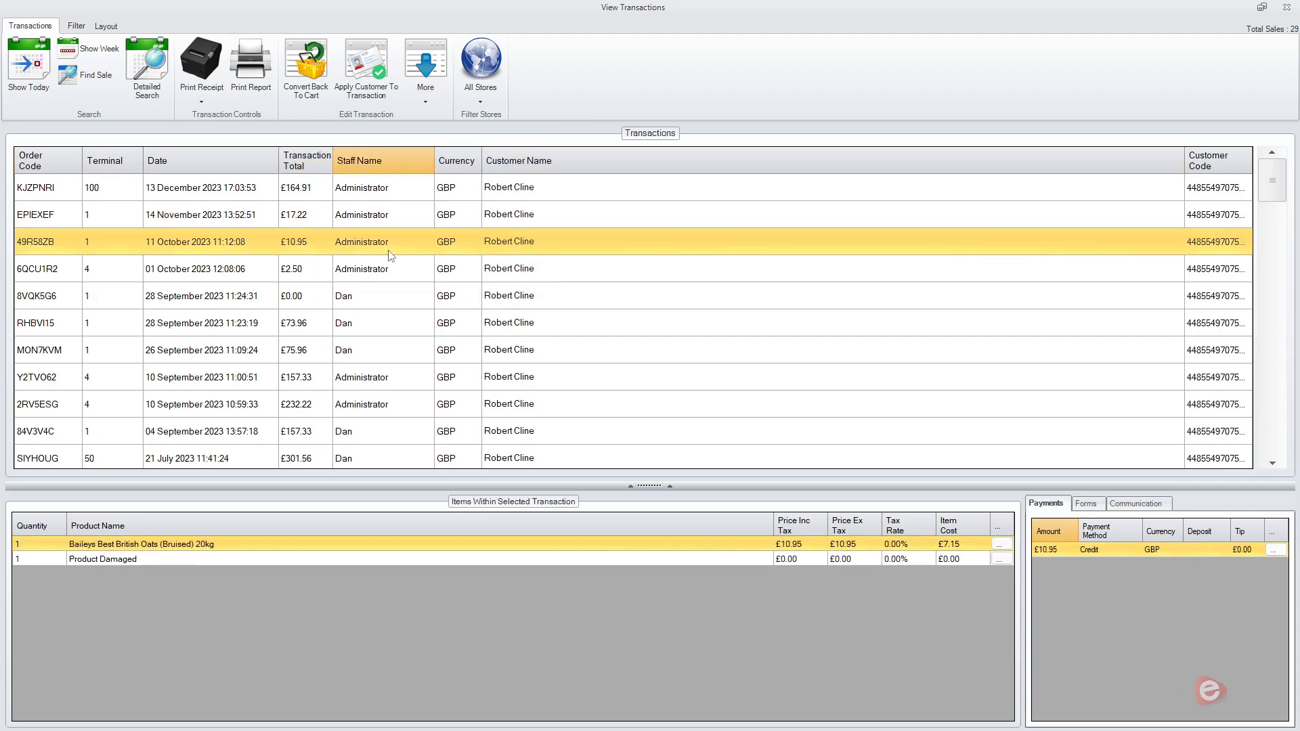
{"action": "left_click", "coordinate": [425, 75]}
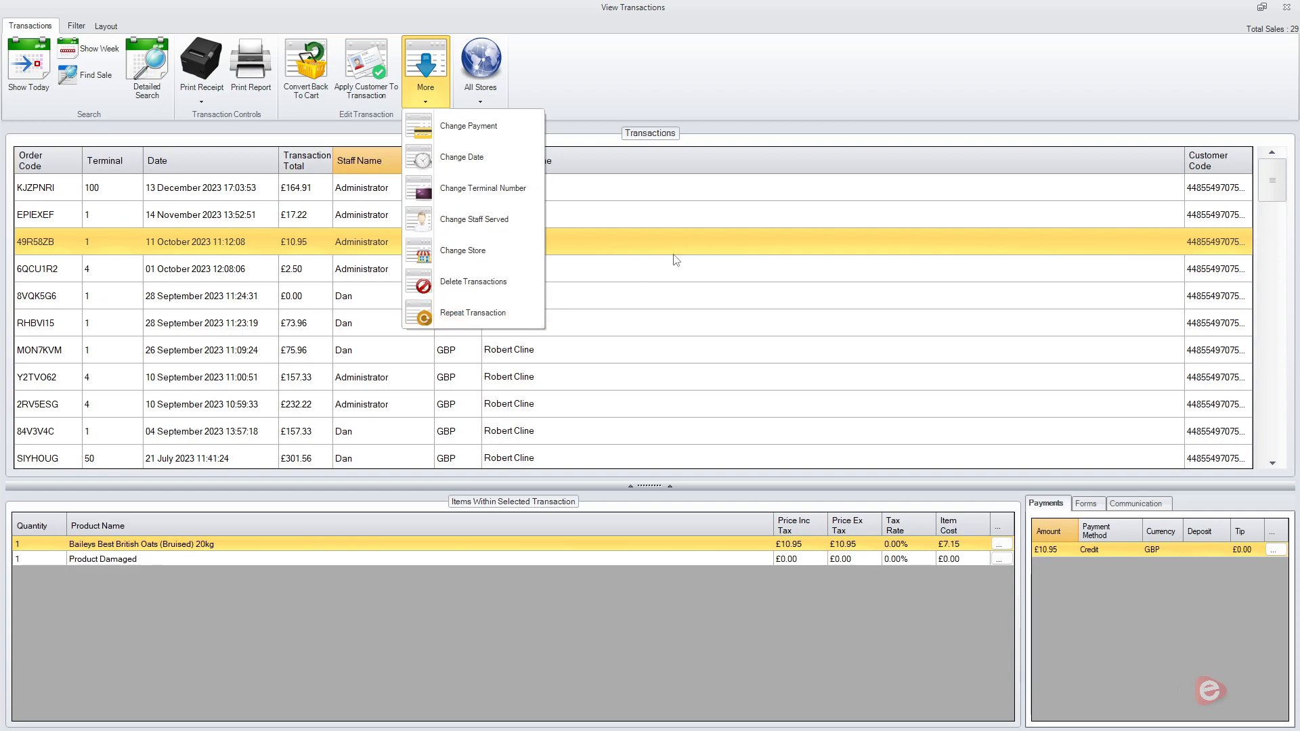
{"action": "left_click", "coordinate": [697, 193]}
Step: Close the transaction history and keep the current customer on the sale
{"action": "left_click", "coordinate": [1288, 9]}
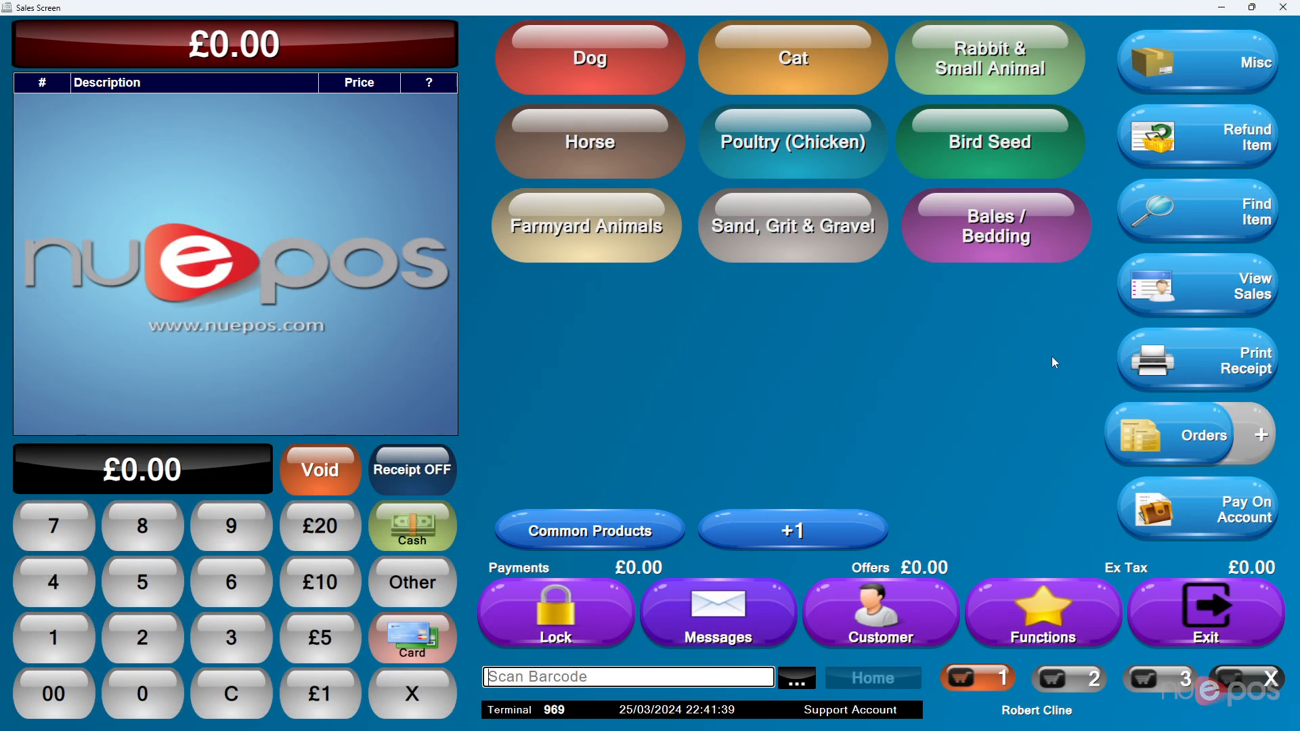
{"action": "left_click", "coordinate": [888, 615]}
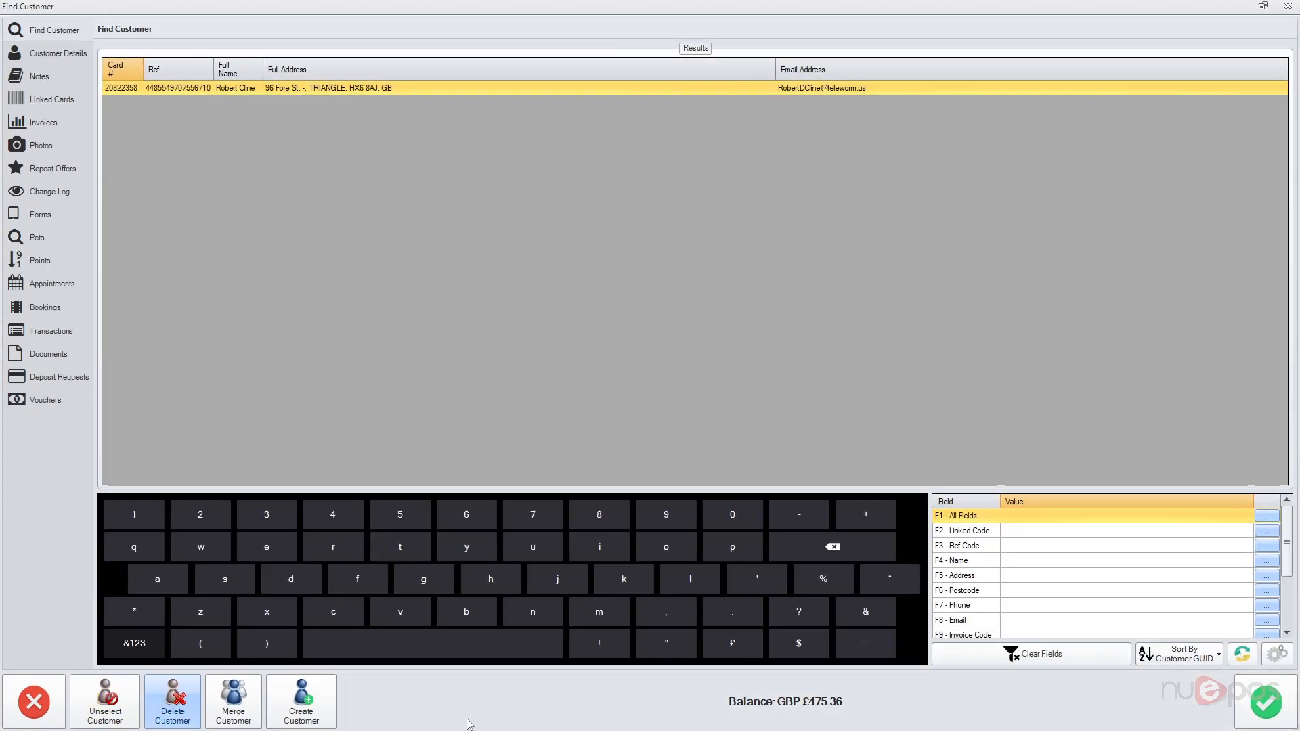
{"action": "left_click", "coordinate": [1265, 702]}
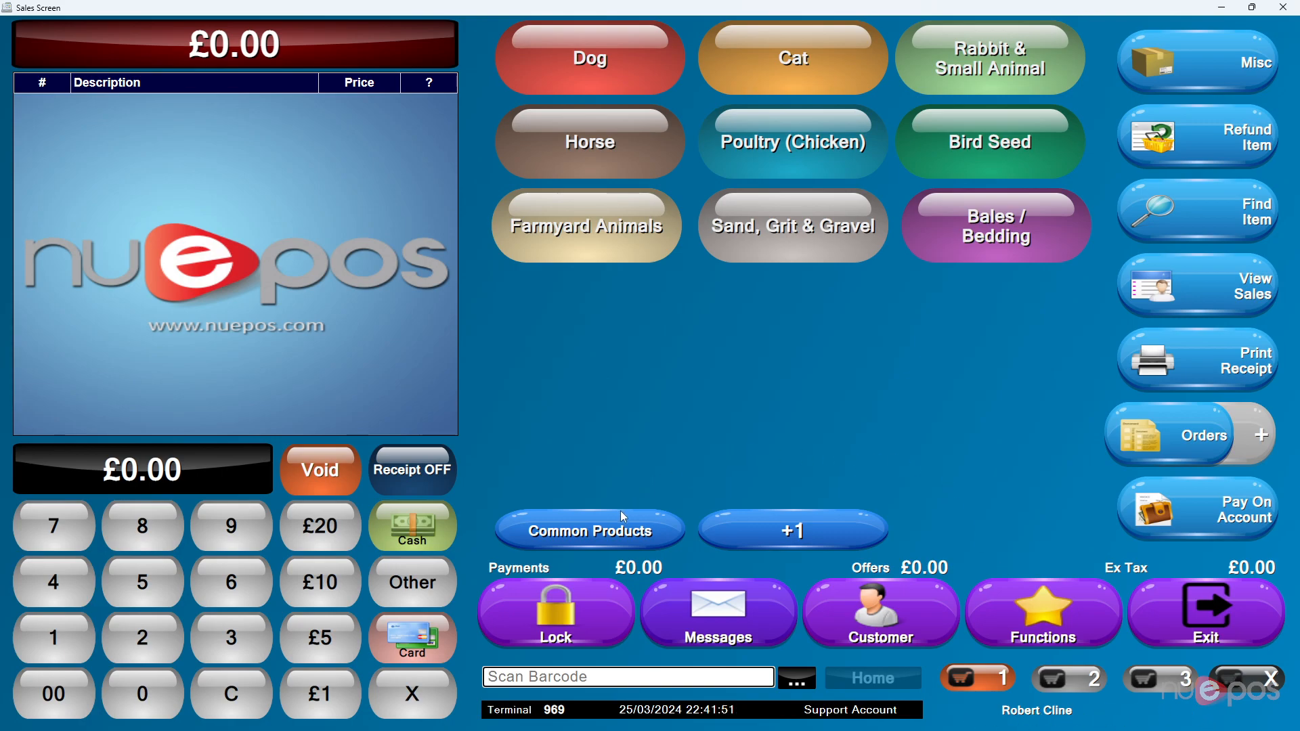
Step: Add Orijen Adult Dog11.4kg, Coya Beef treats and Test Product ABCD from Common Products (£79.22)
{"action": "left_click", "coordinate": [584, 534]}
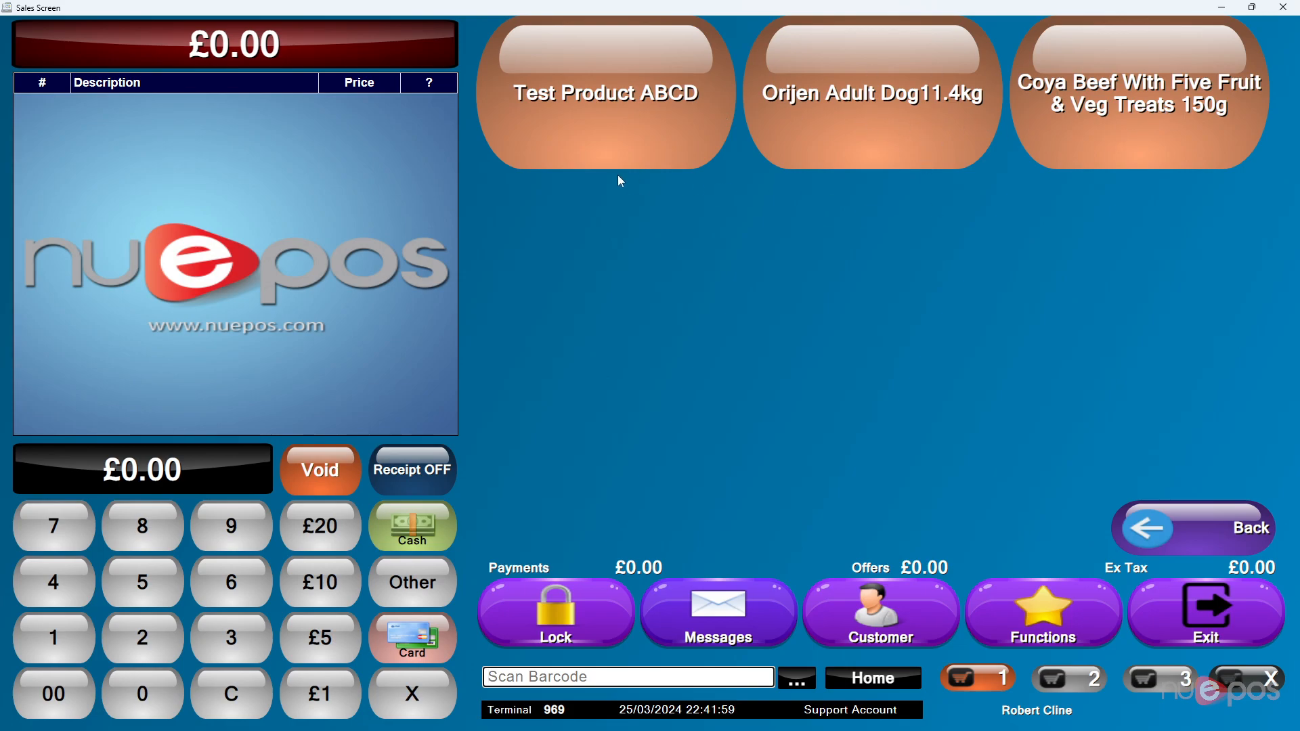
{"action": "left_click", "coordinate": [887, 105]}
{"action": "left_click", "coordinate": [1130, 108]}
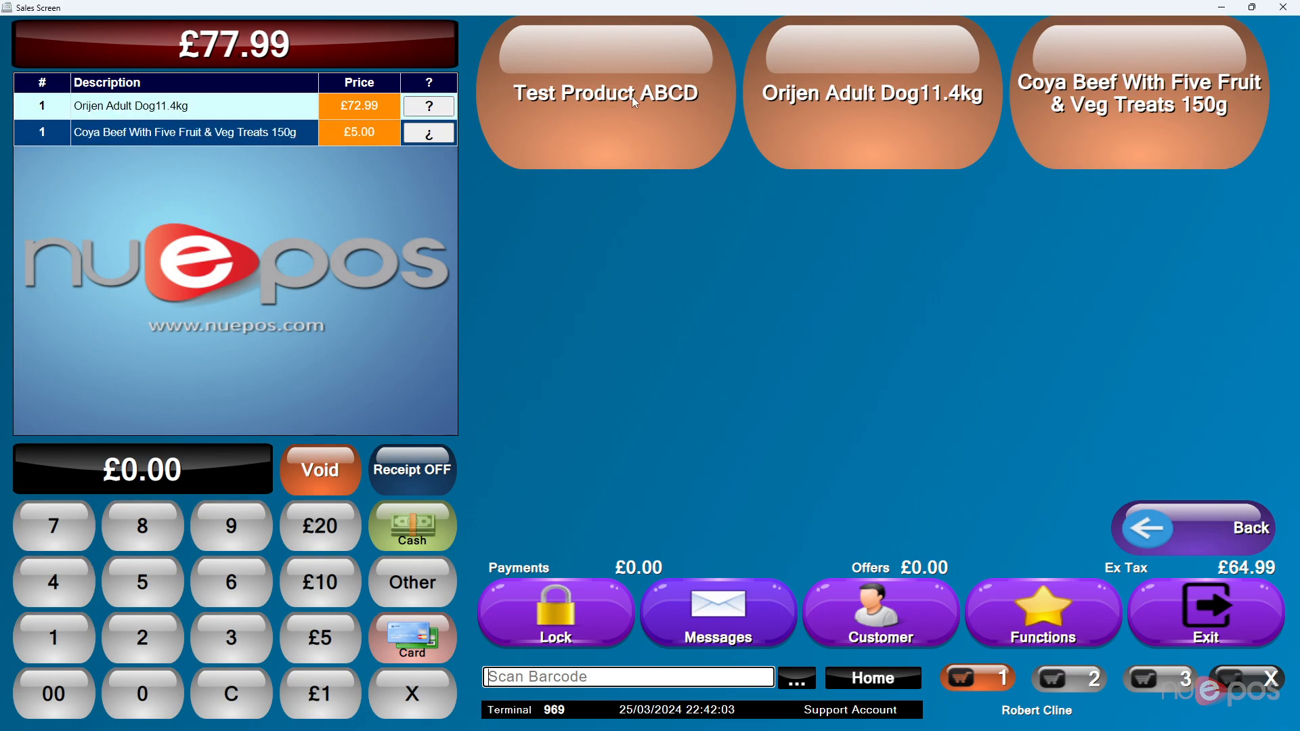
{"action": "left_click", "coordinate": [632, 96]}
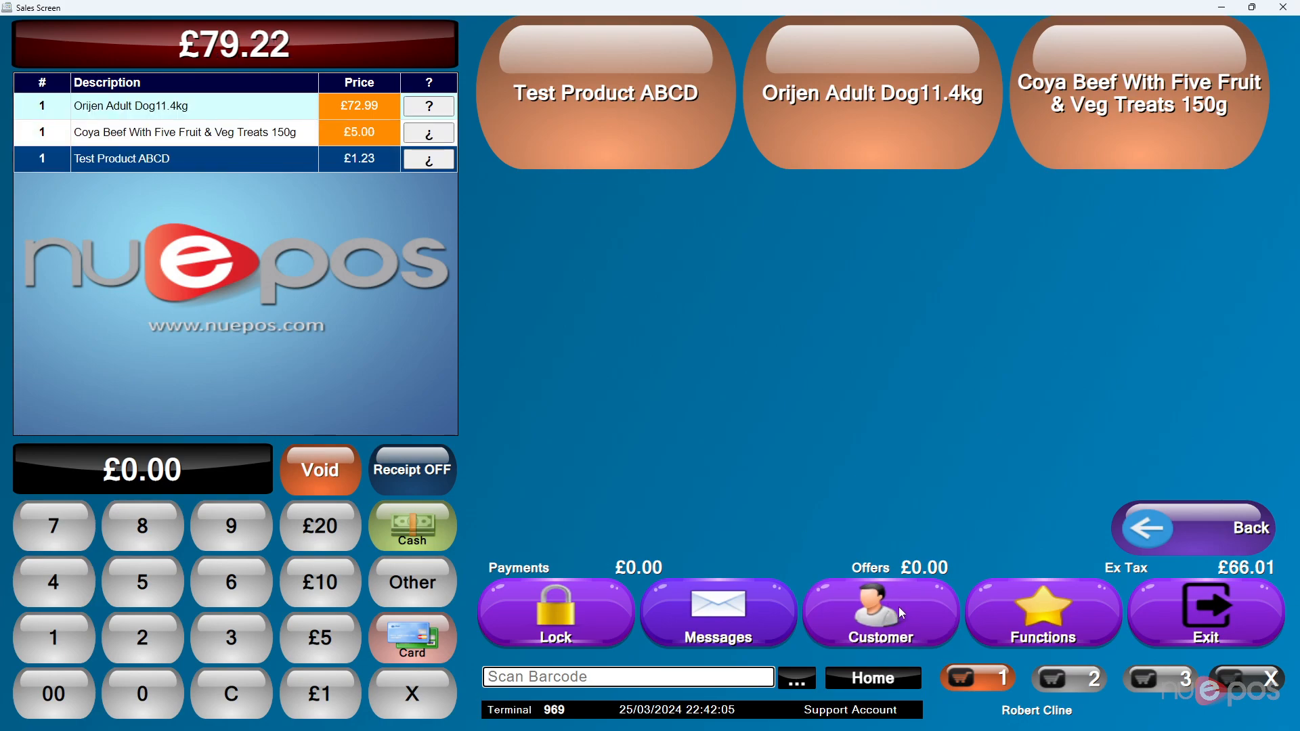
{"action": "left_click", "coordinate": [887, 611]}
{"action": "key", "text": "Escape"}
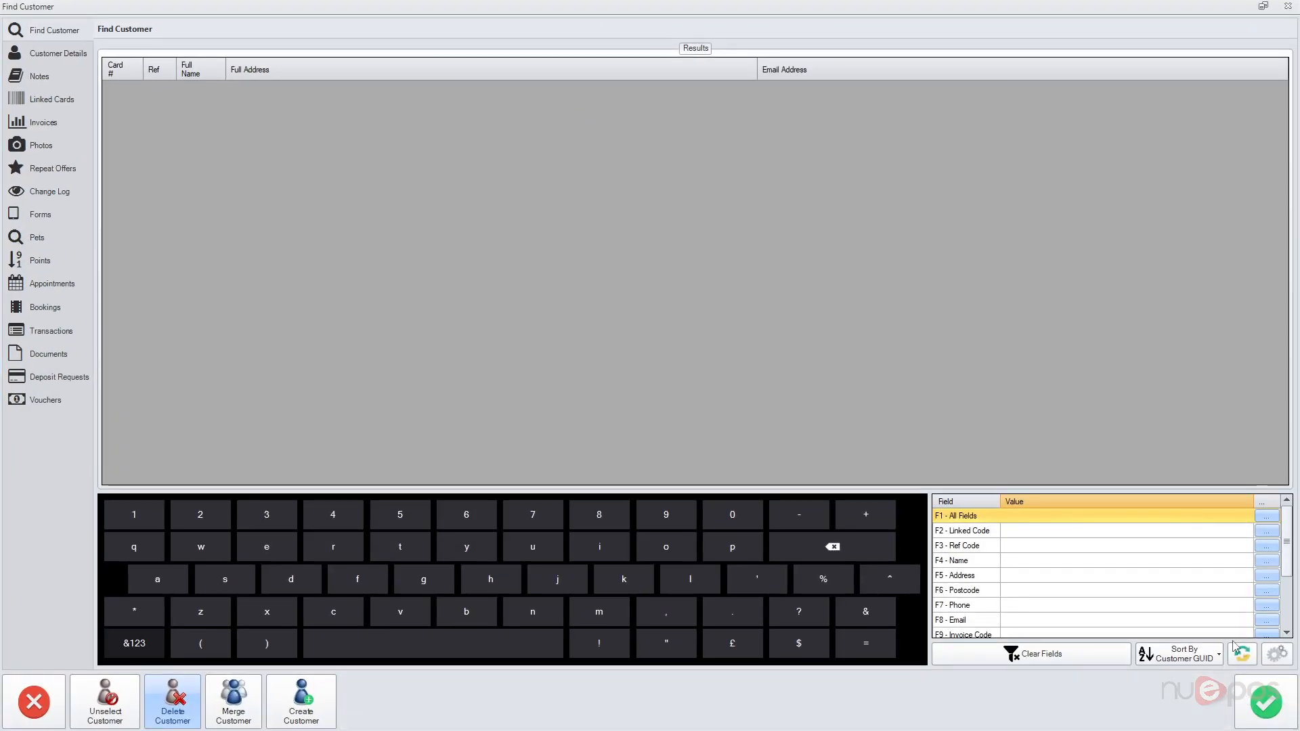
Step: Attach the third customer in the full customer list to the sale
{"action": "left_click", "coordinate": [1242, 653]}
{"action": "left_click", "coordinate": [346, 106]}
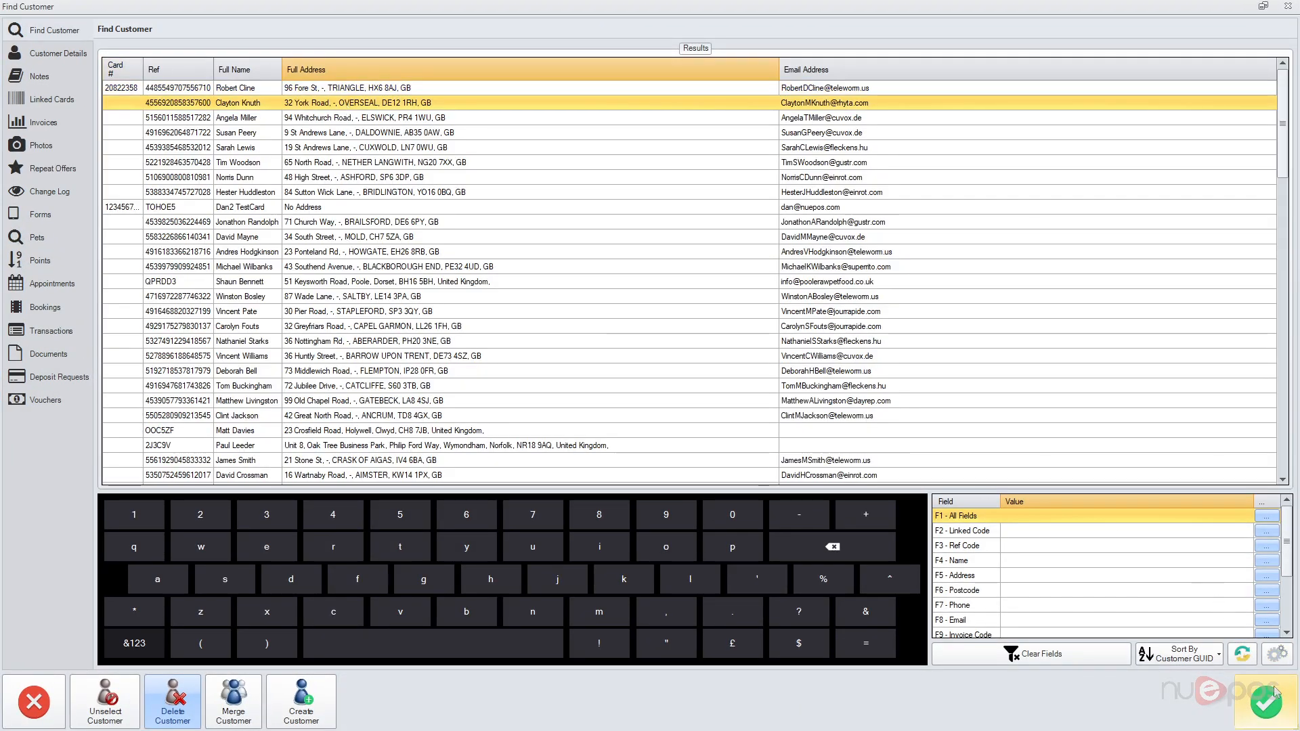
{"action": "left_click", "coordinate": [1265, 703]}
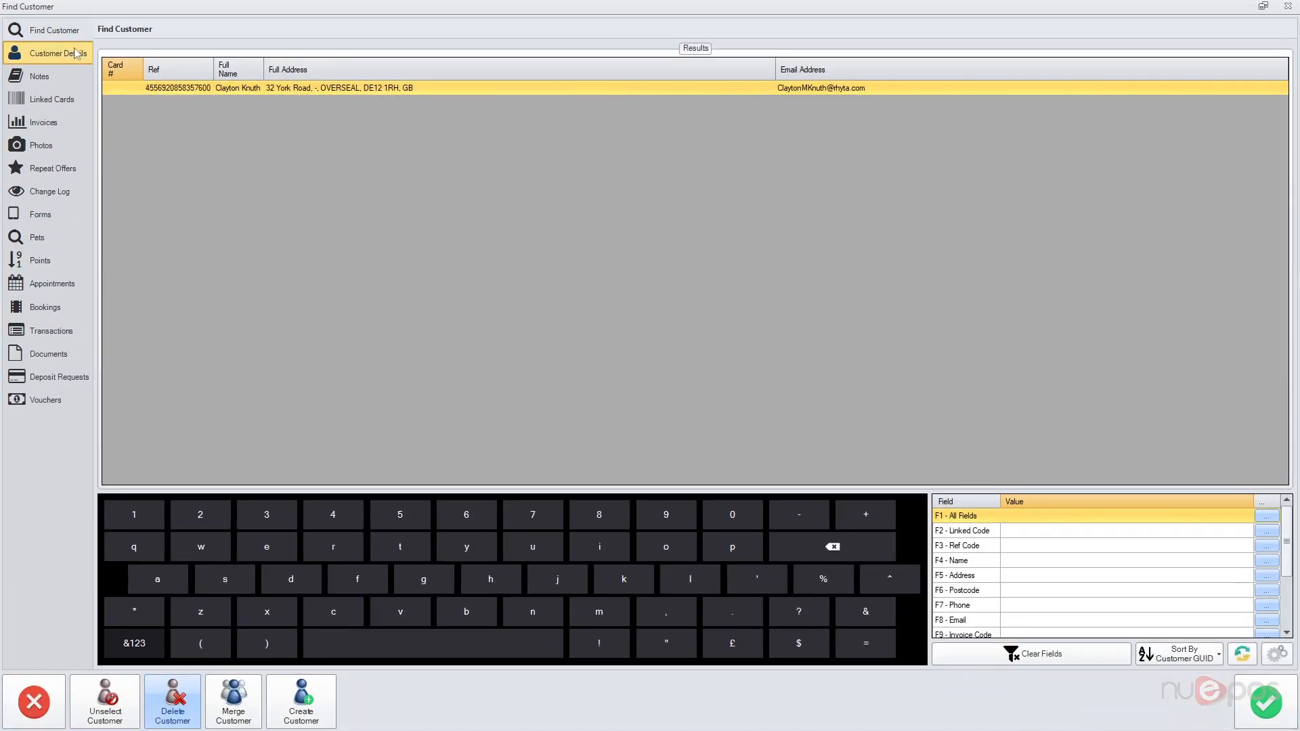
{"action": "left_click", "coordinate": [54, 53]}
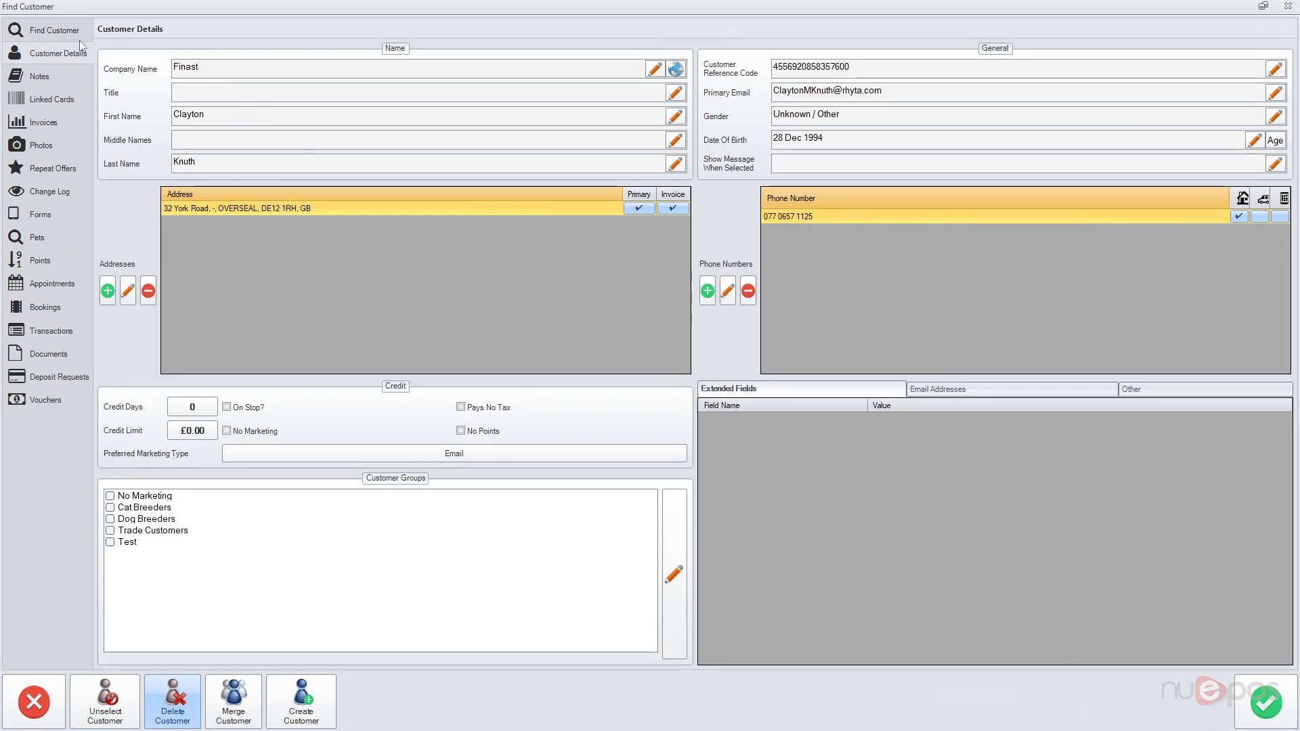
{"action": "left_click", "coordinate": [75, 39]}
{"action": "left_click", "coordinate": [1241, 653]}
{"action": "left_click", "coordinate": [429, 118]}
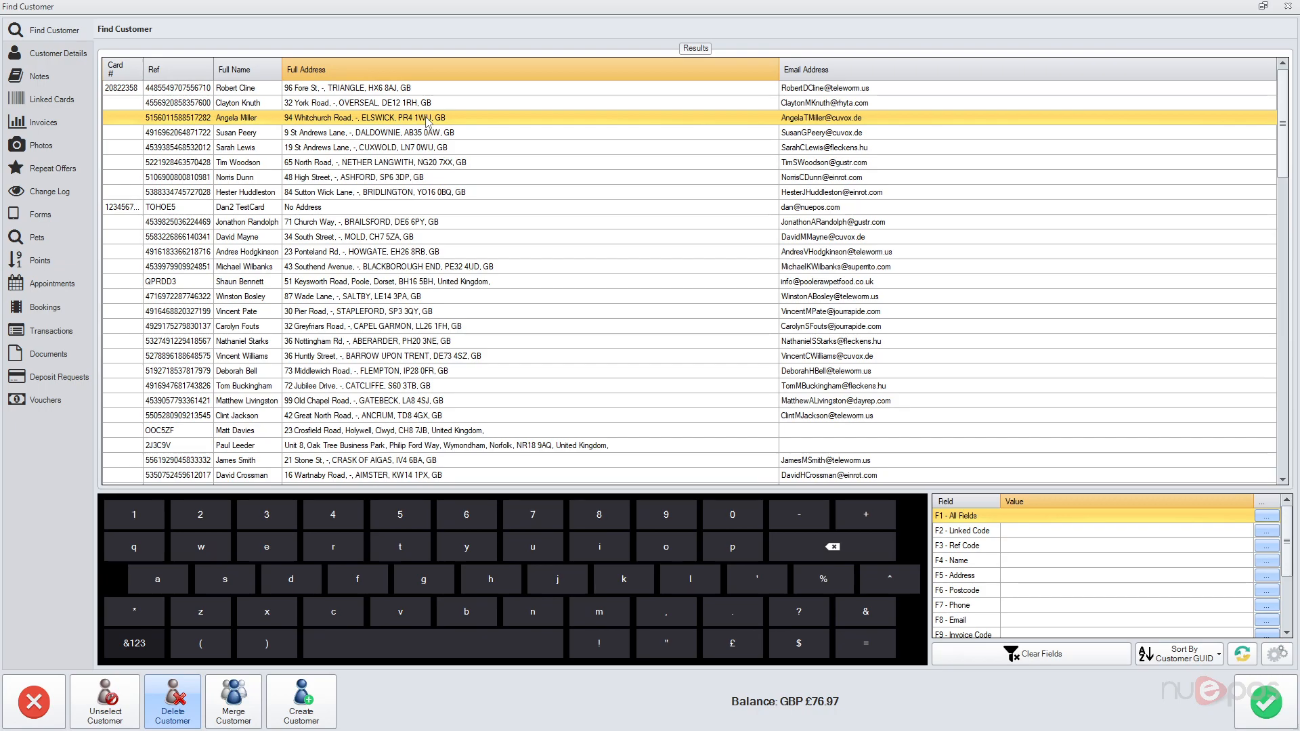
{"action": "left_click", "coordinate": [1265, 702]}
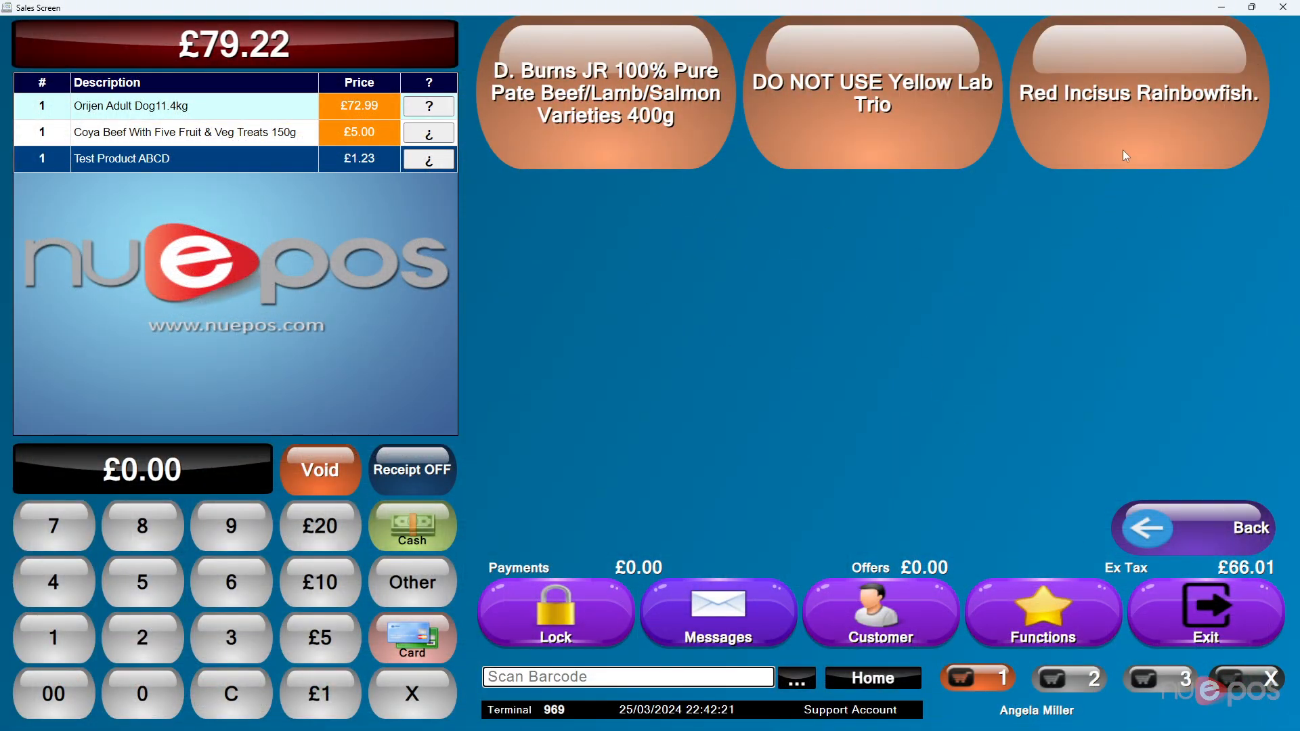
Step: Add D. Burns JR pate and Red Incisus Rainbowfish (£96.71 total), then void the sale
{"action": "left_click", "coordinate": [557, 116]}
{"action": "left_click", "coordinate": [1257, 147]}
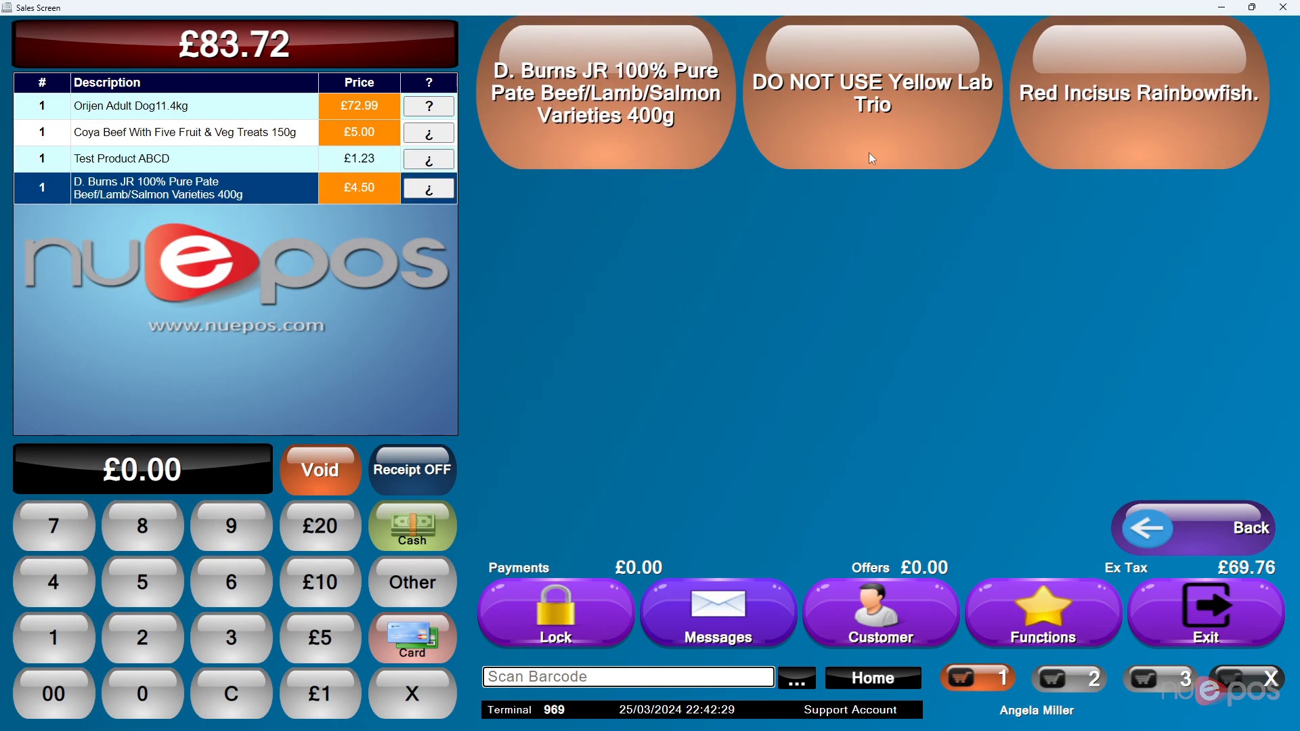
{"action": "left_click", "coordinate": [871, 624]}
{"action": "left_click", "coordinate": [32, 699]}
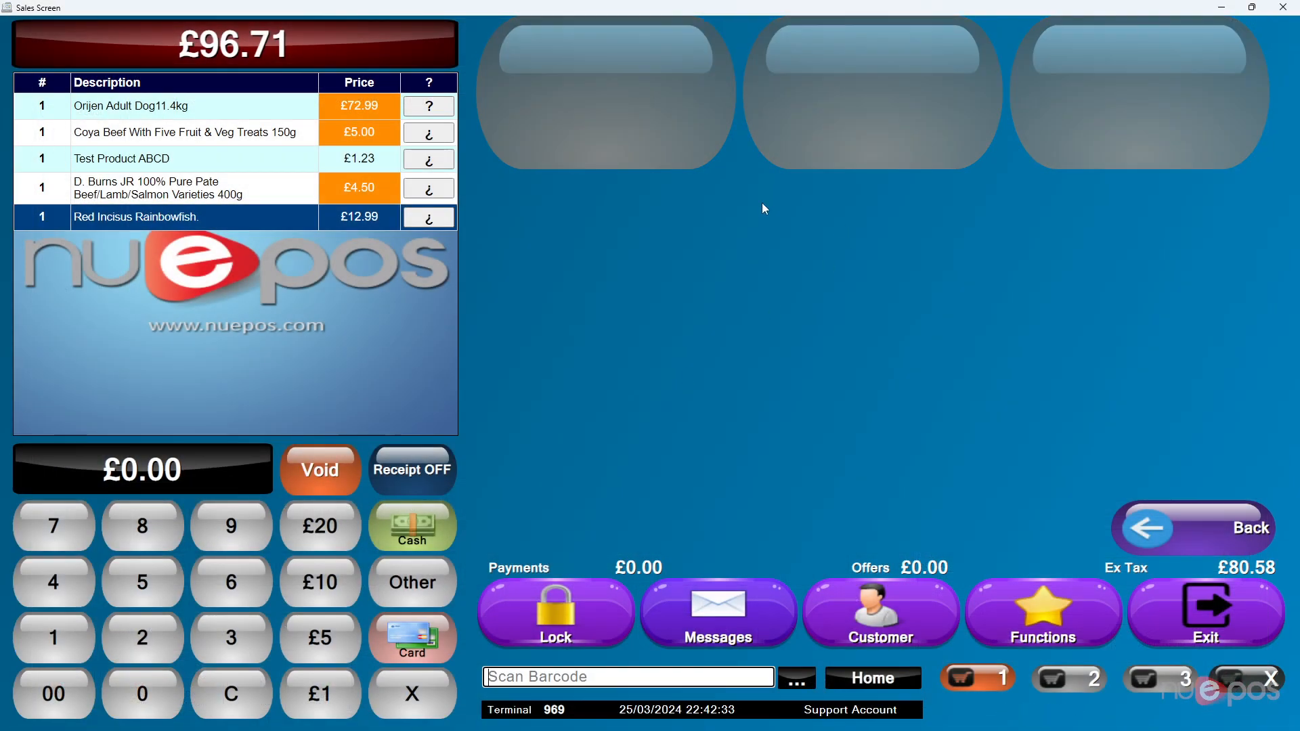
{"action": "left_click", "coordinate": [1183, 531]}
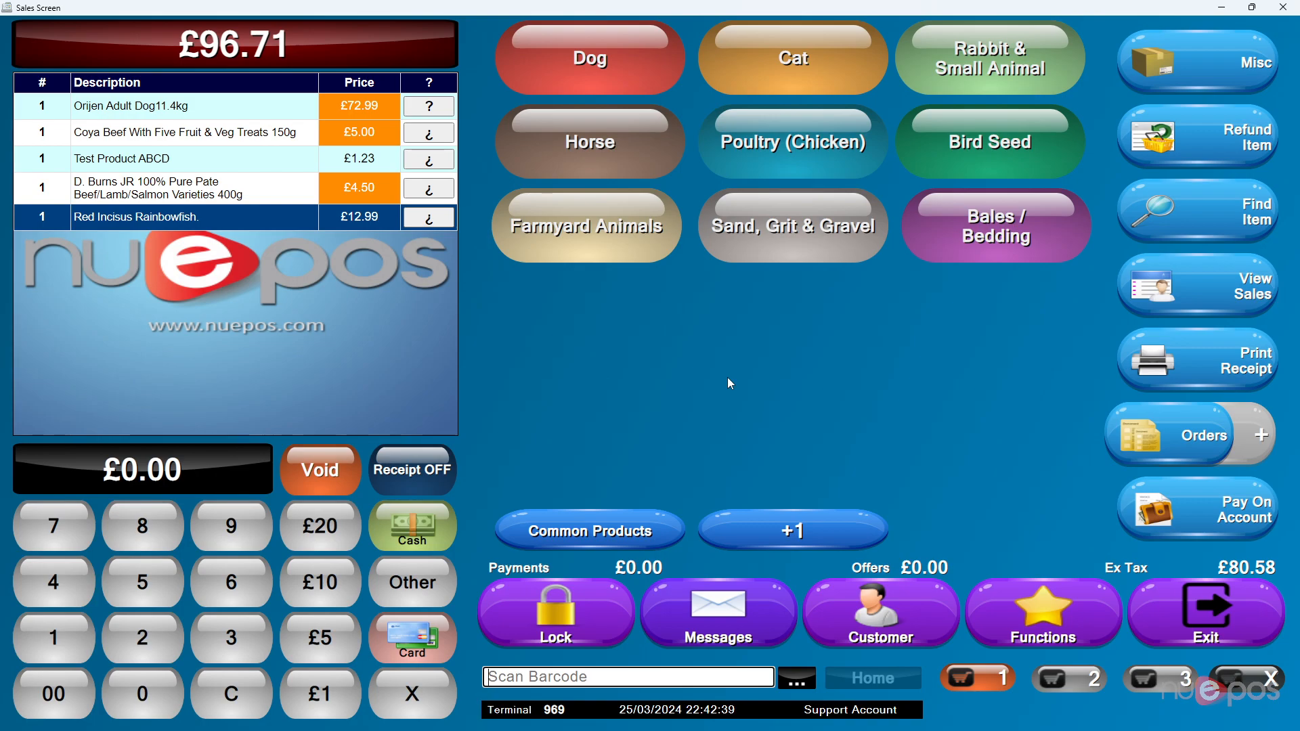
{"action": "left_click", "coordinate": [321, 473]}
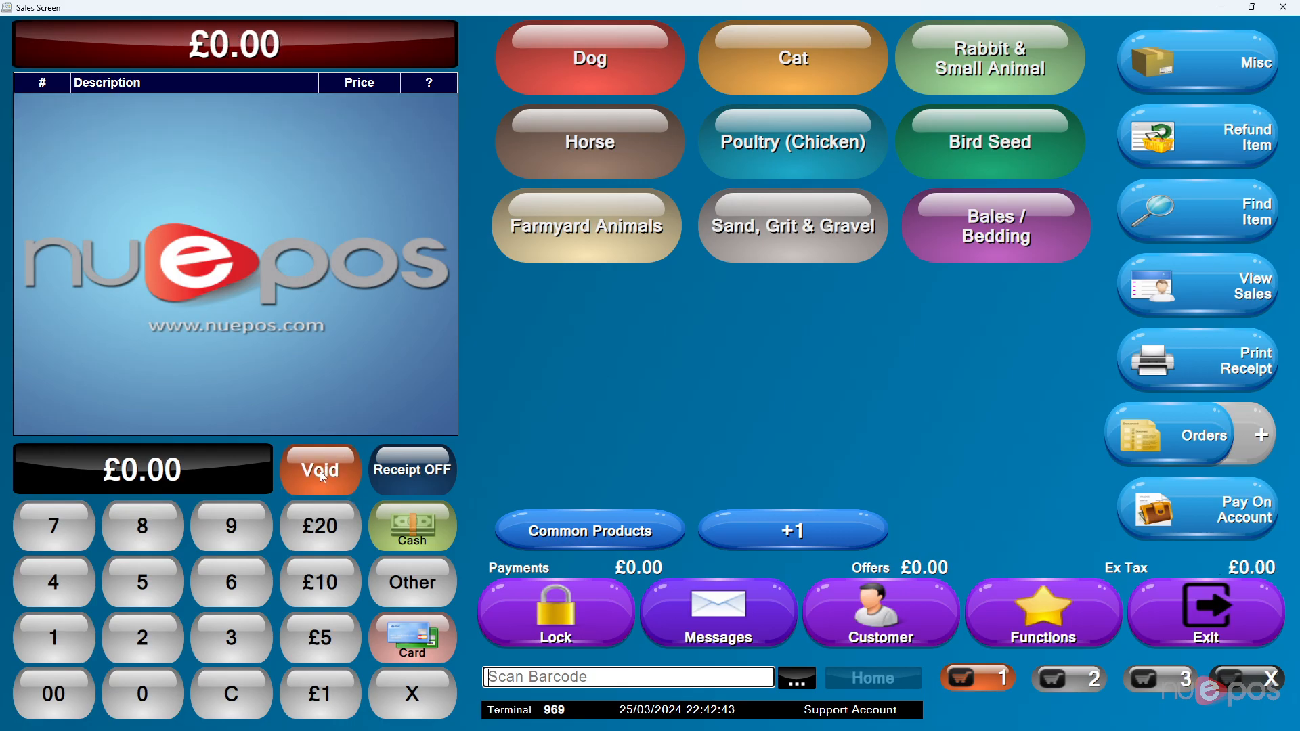